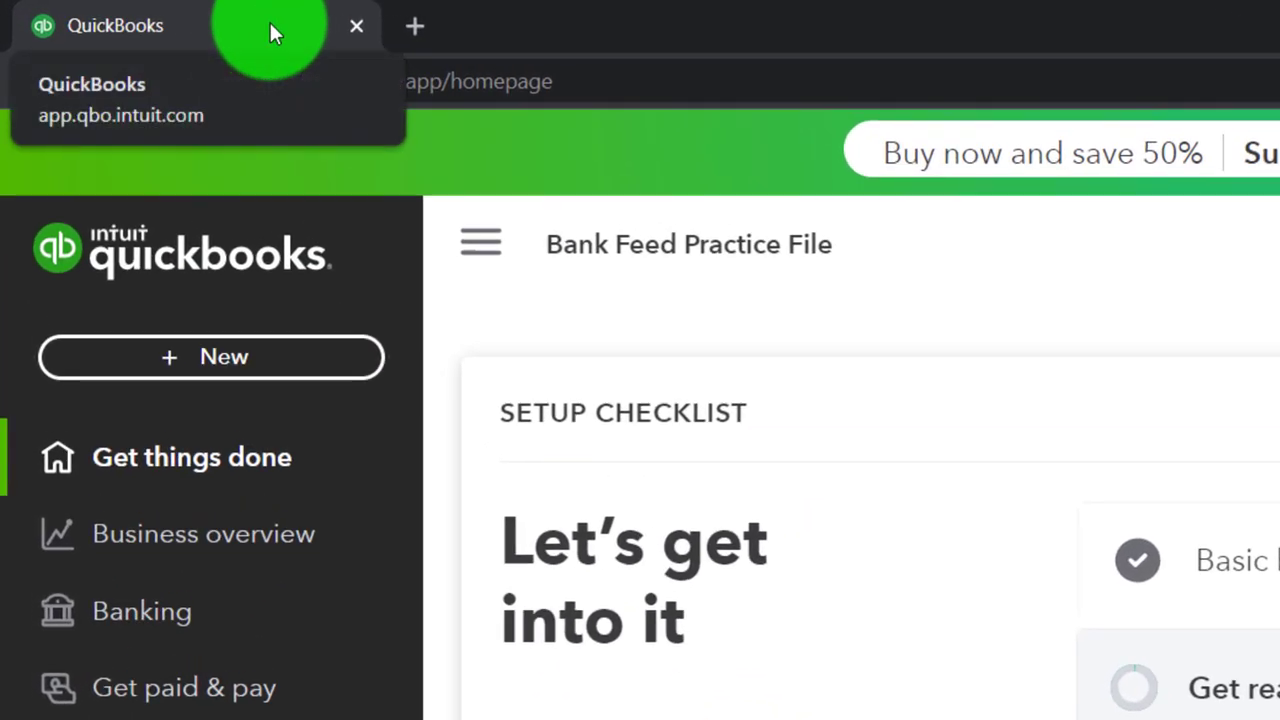
- Duplicate the QuickBooks practice file's browser tab twice so that it is open in three tabs
{"action": "right_click", "coordinate": [201, 22]}
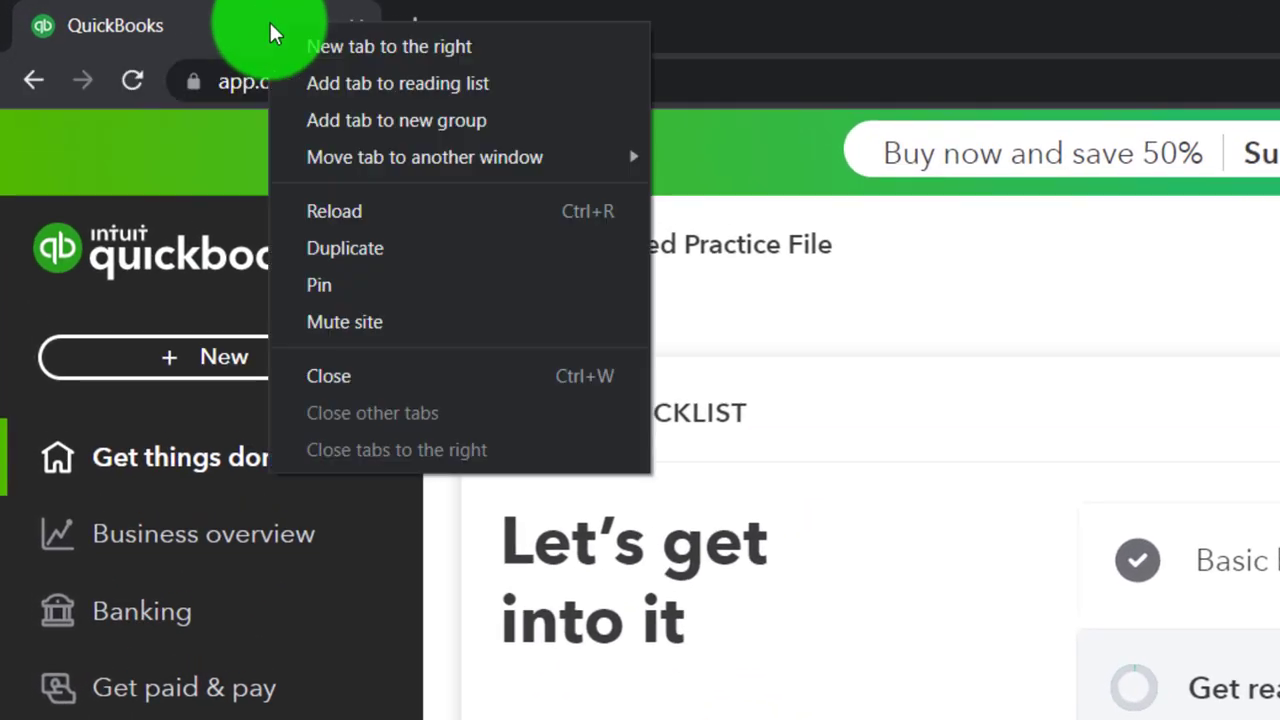
{"action": "left_click", "coordinate": [349, 246]}
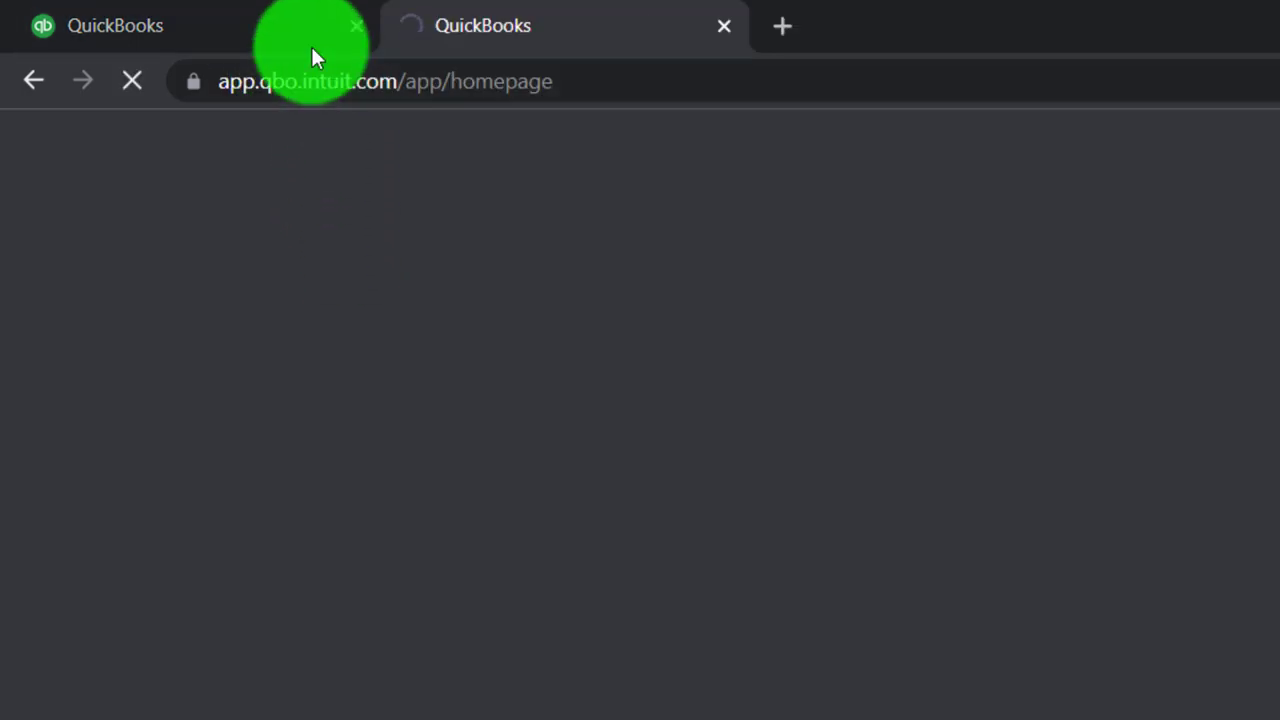
{"action": "left_click", "coordinate": [278, 22]}
{"action": "right_click", "coordinate": [278, 22]}
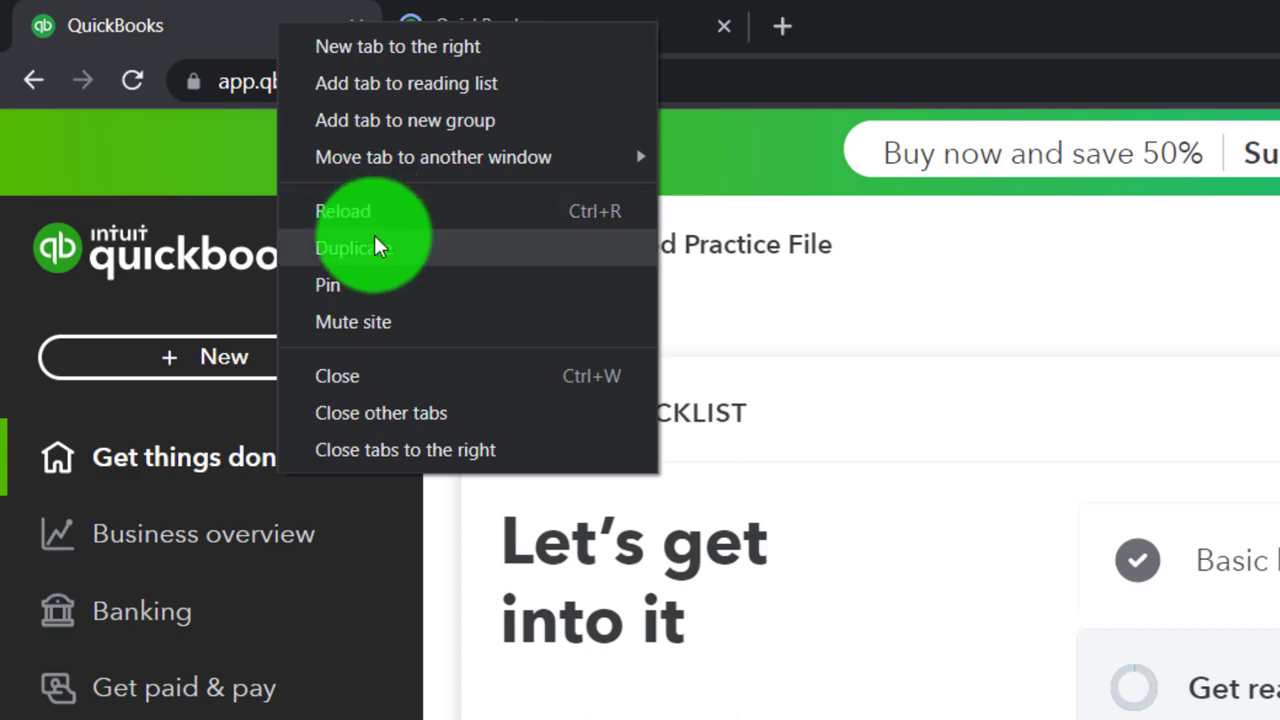
{"action": "key", "text": "Escape"}
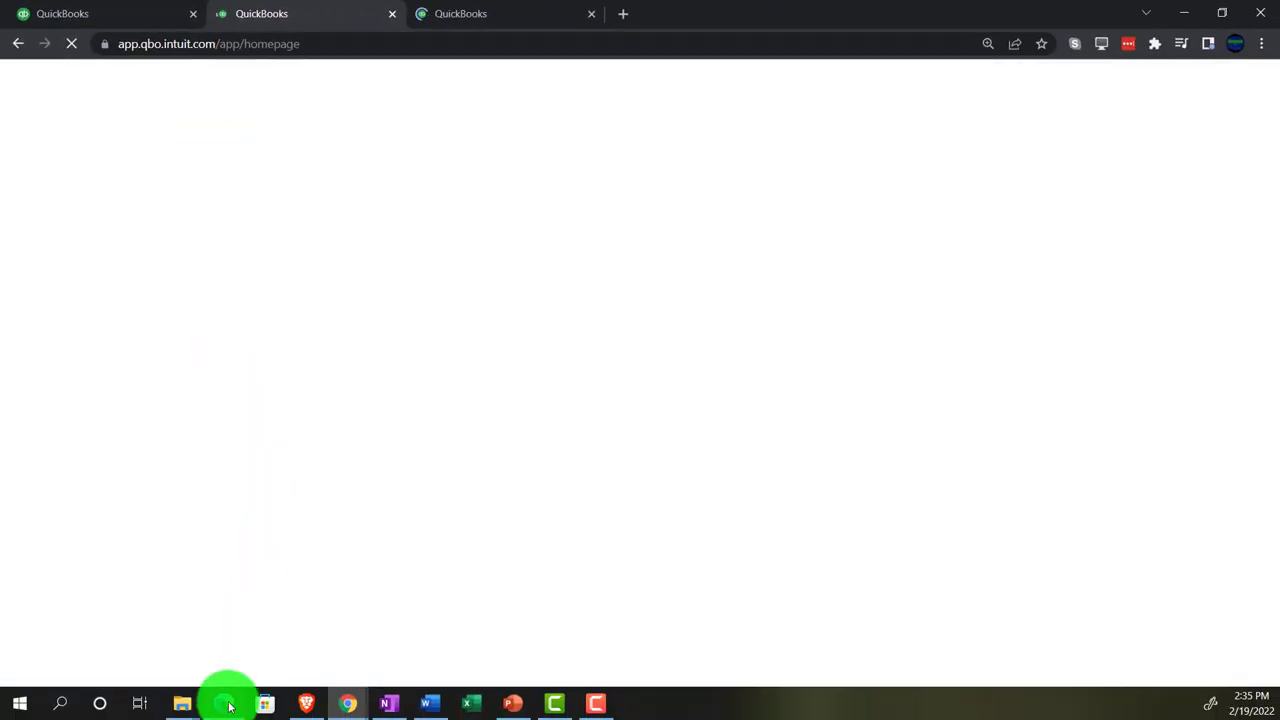
- Switch to the sample company in Edge, look at its Reports navigation entry, and return to the practice file in Chrome
{"action": "left_click", "coordinate": [226, 704]}
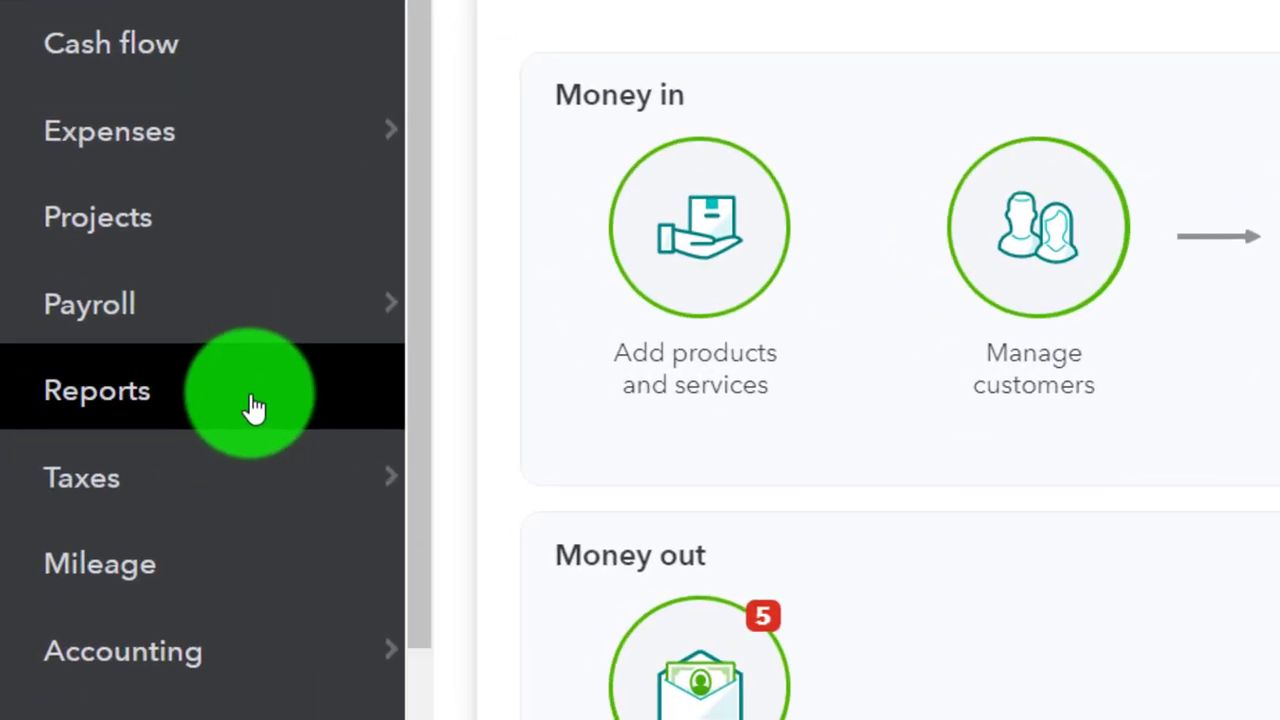
{"action": "left_click", "coordinate": [227, 704]}
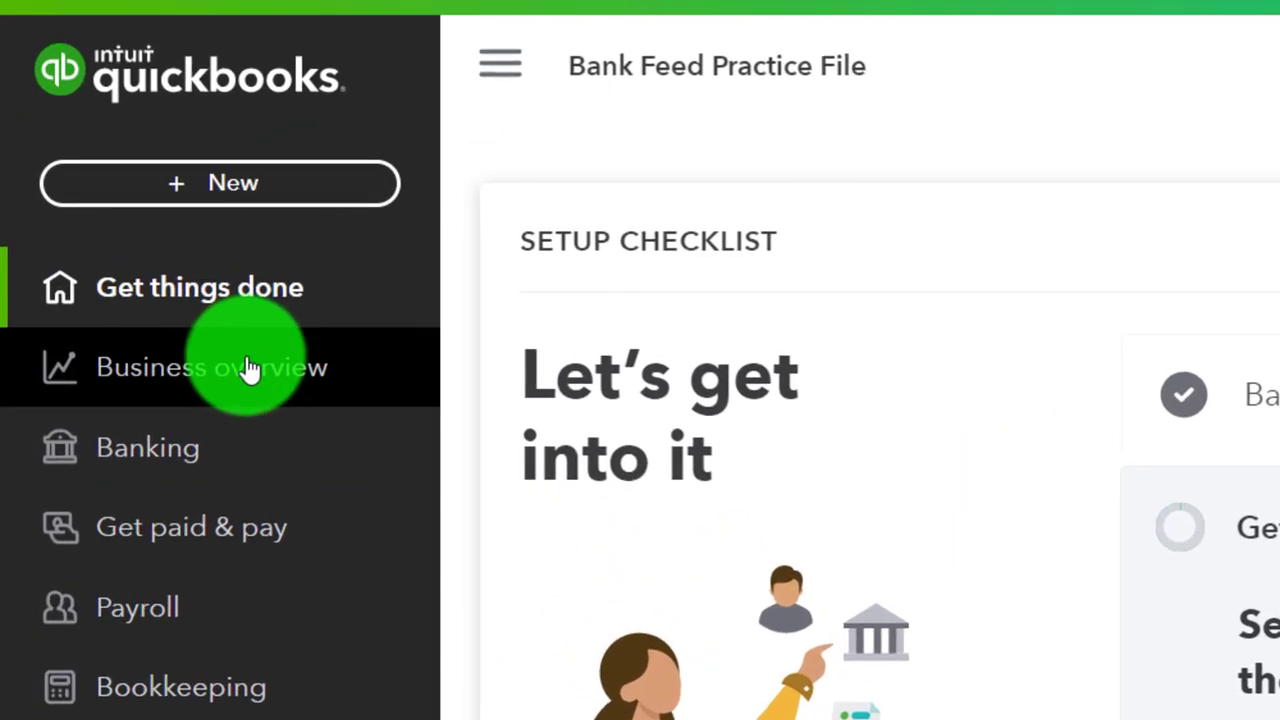
- Open the favorite Balance Sheet report from the Reports page in the second tab, with the navigation menu hidden
{"action": "left_click", "coordinate": [249, 369]}
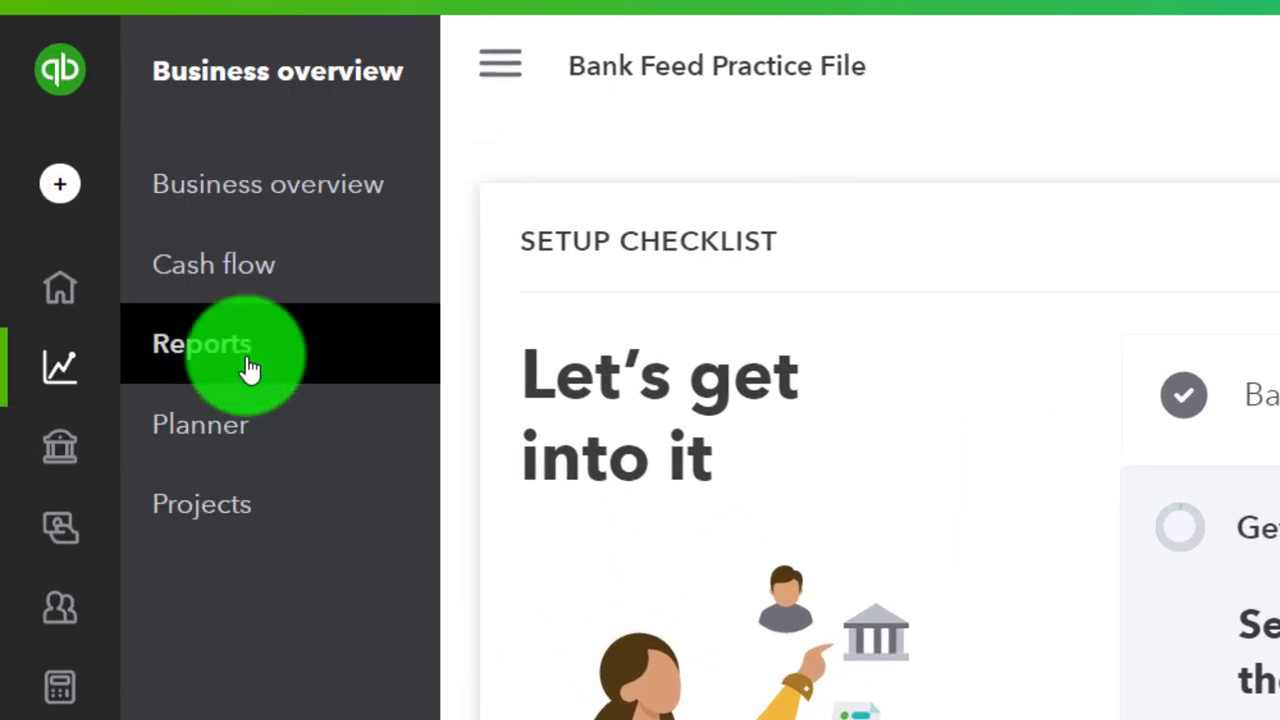
{"action": "left_click", "coordinate": [249, 369]}
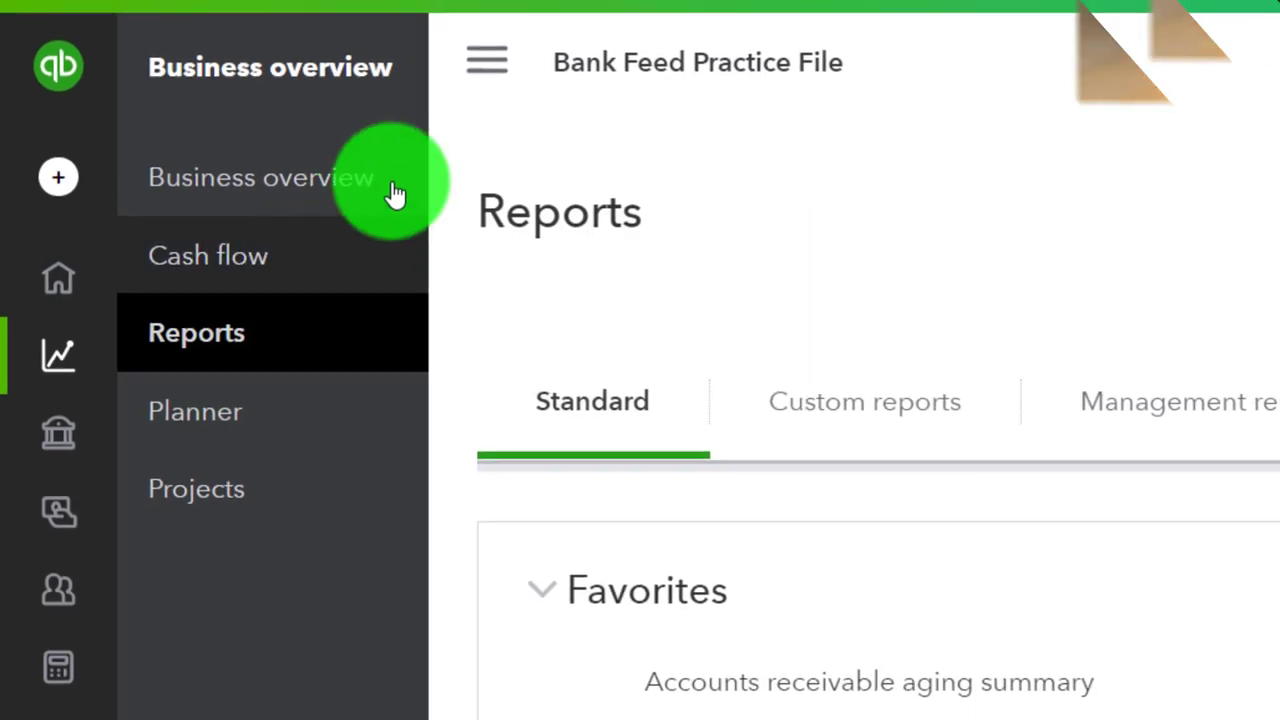
{"action": "left_click", "coordinate": [500, 57]}
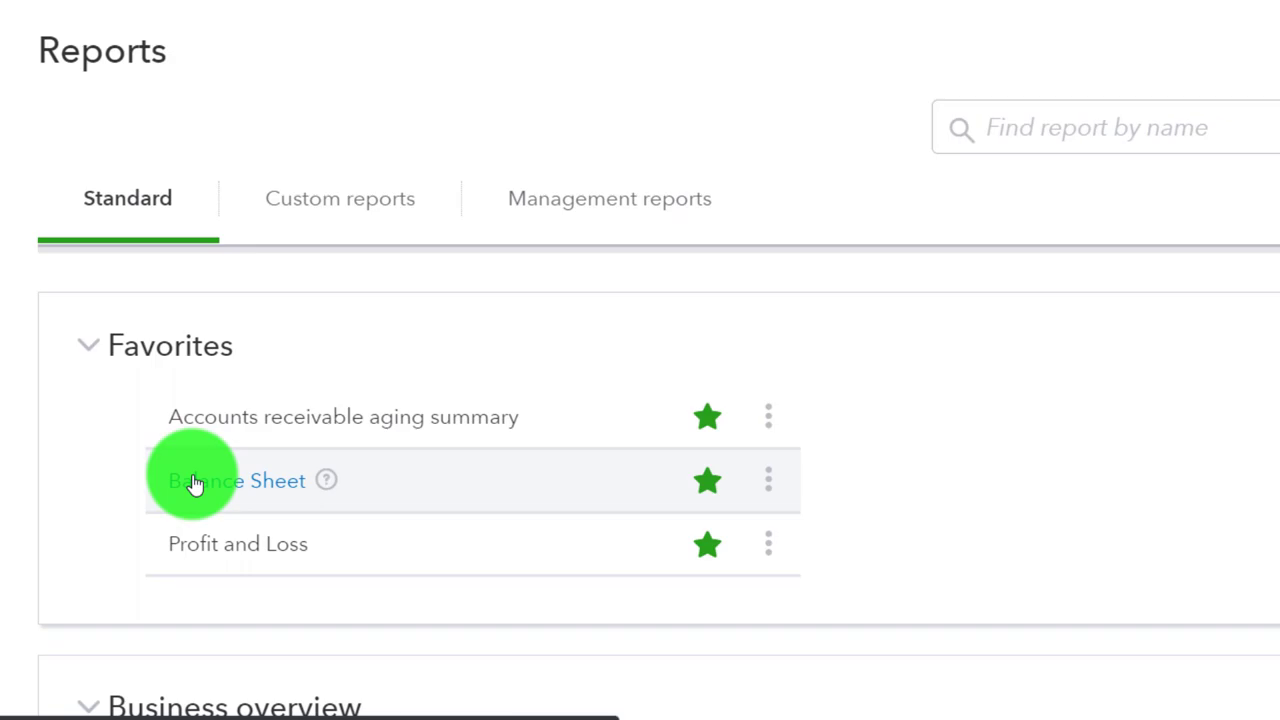
{"action": "left_click", "coordinate": [195, 483]}
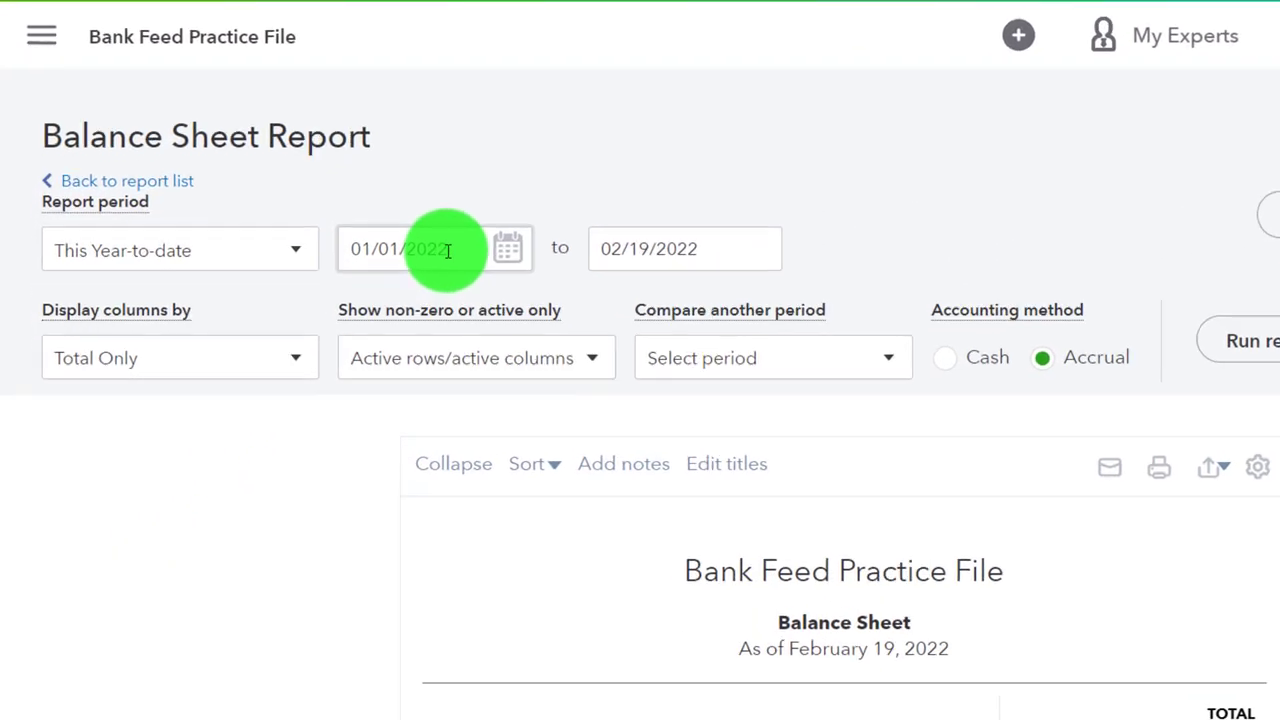
- Run the Balance Sheet report for the period 01/01/2021 to 12/31/2021
{"action": "left_click", "coordinate": [337, 289]}
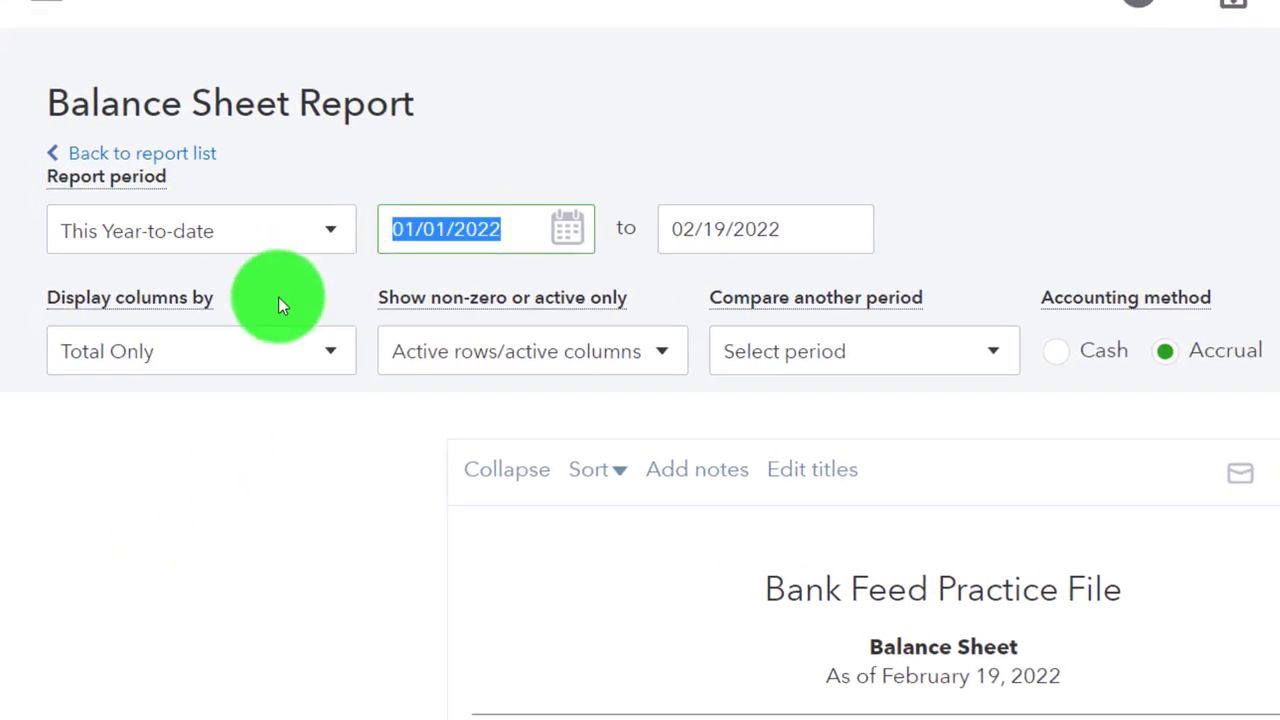
{"action": "type", "text": "01012021"}
{"action": "key", "text": "Tab"}
{"action": "type", "text": "12/31/"}
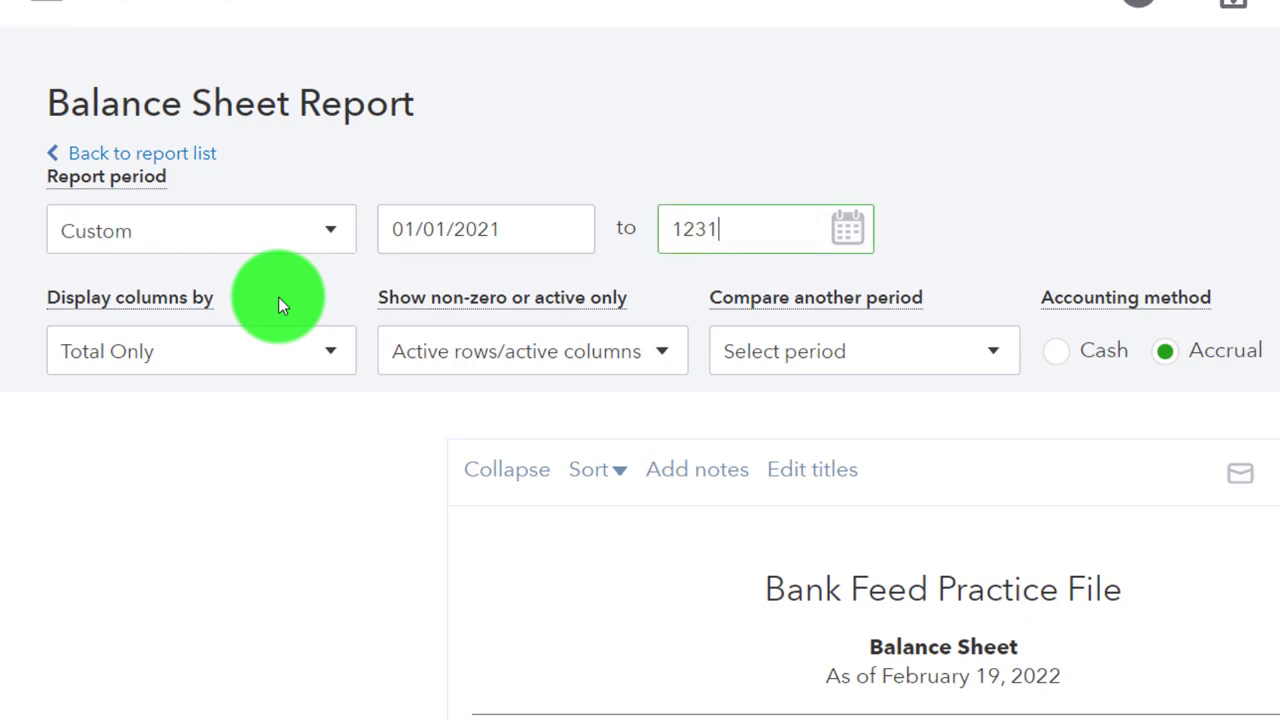
{"action": "type", "text": "2021"}
{"action": "key", "text": "Tab"}
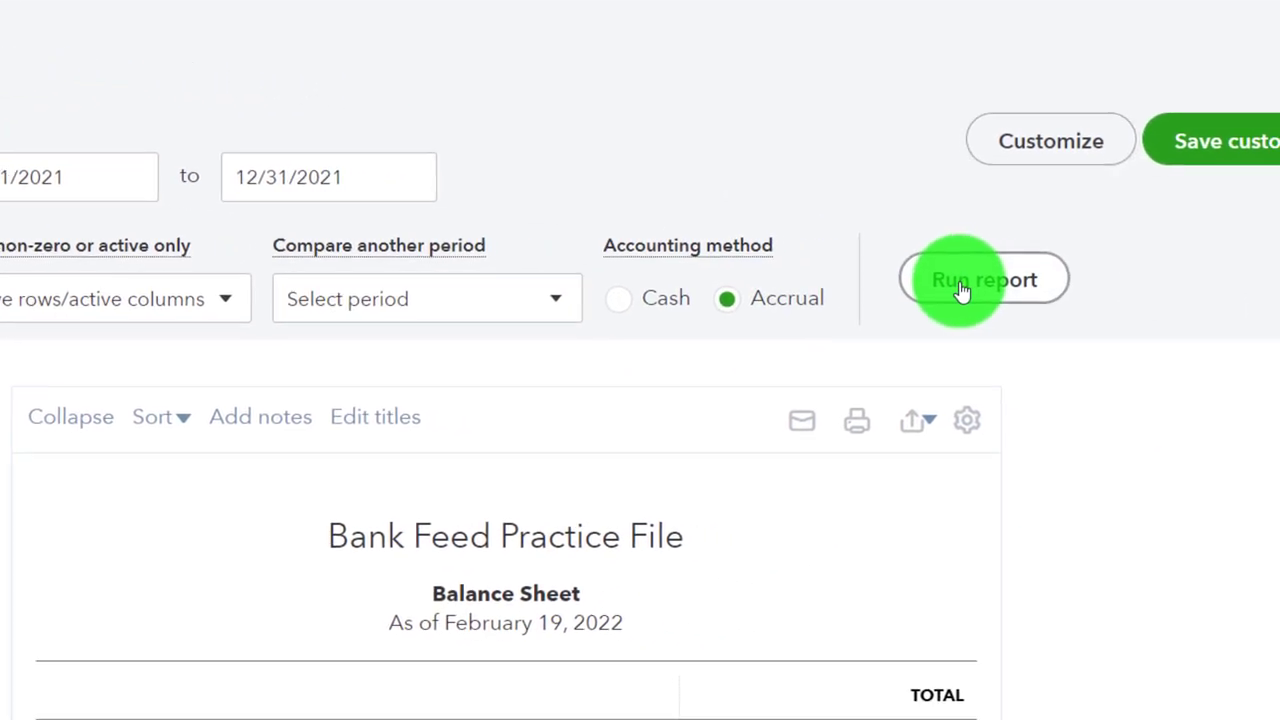
{"action": "left_click", "coordinate": [960, 286]}
- Open the favorite Profit and Loss report from the Reports page in the third browser tab
{"action": "left_click", "coordinate": [528, 14]}
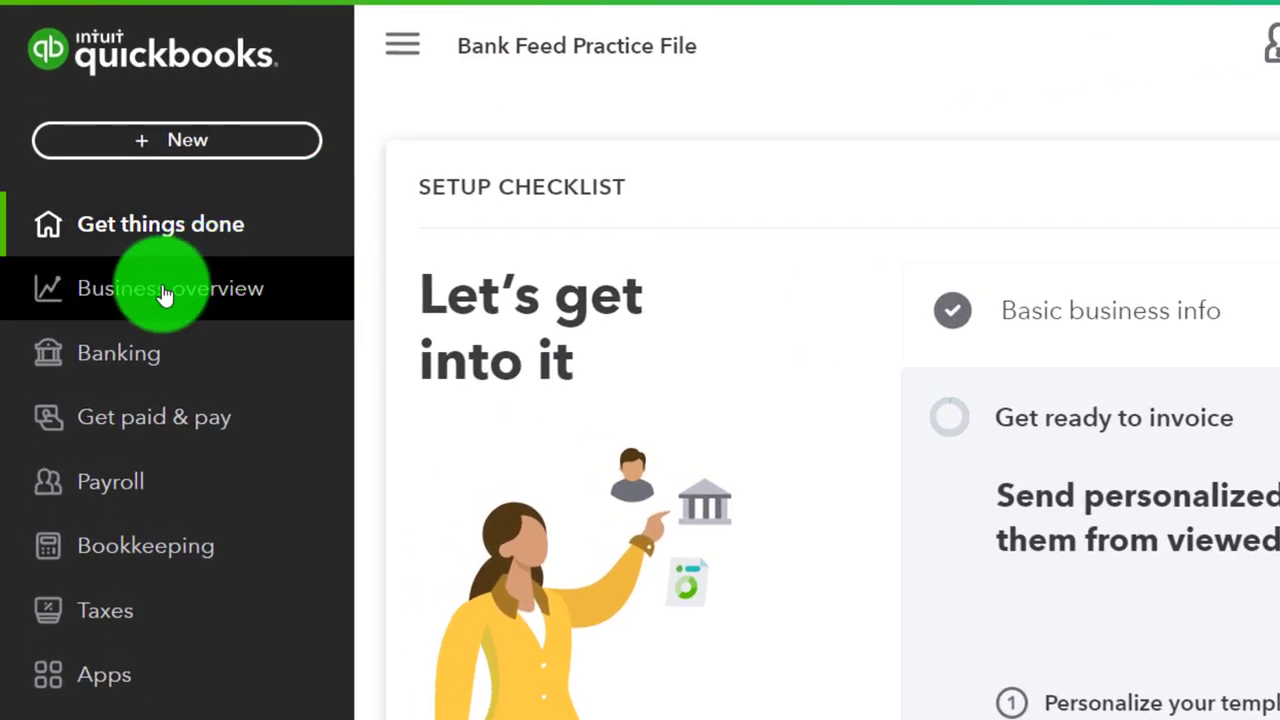
{"action": "left_click", "coordinate": [165, 290]}
{"action": "left_click", "coordinate": [166, 290]}
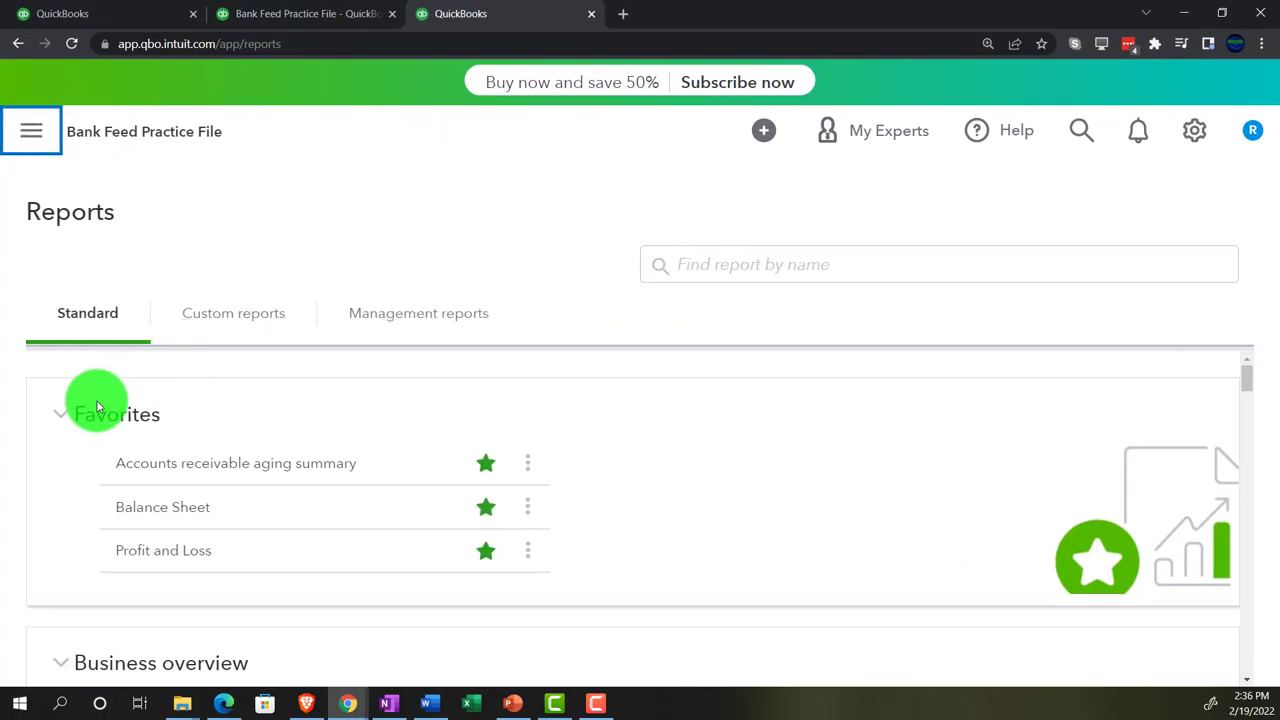
{"action": "scroll", "coordinate": [70, 430], "scroll_direction": "down", "scroll_amount": 2}
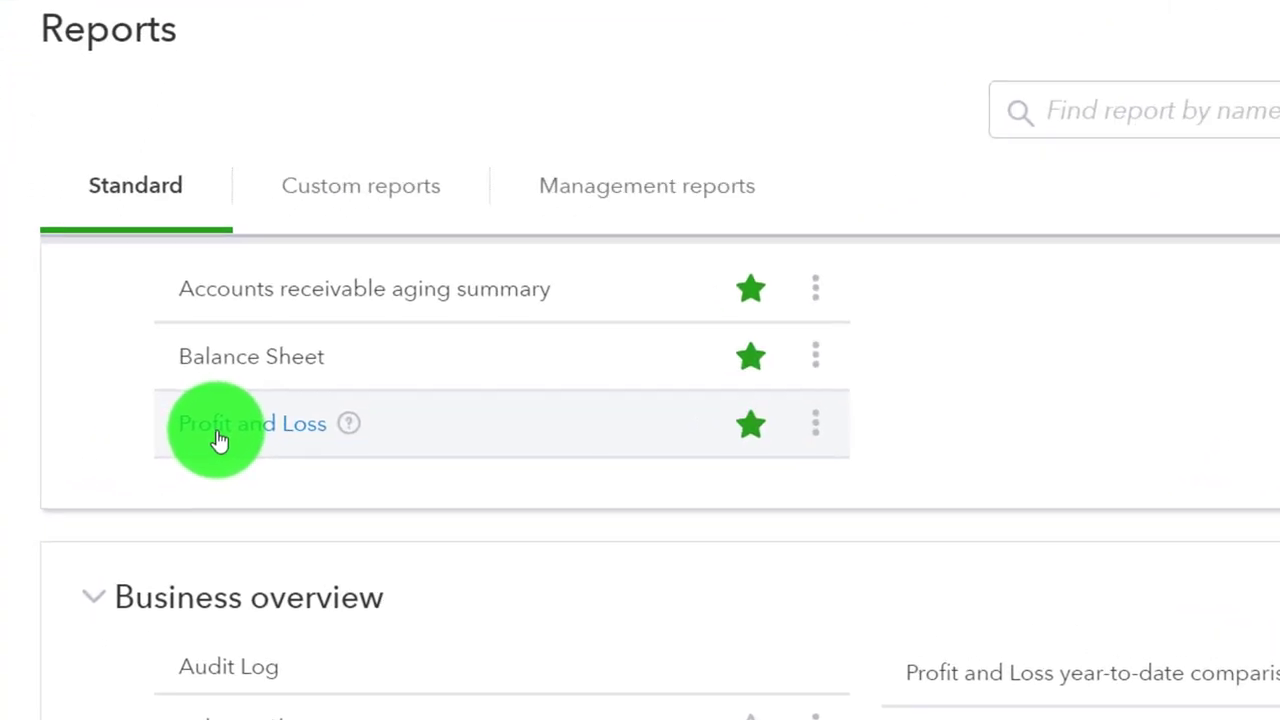
{"action": "left_click", "coordinate": [222, 422]}
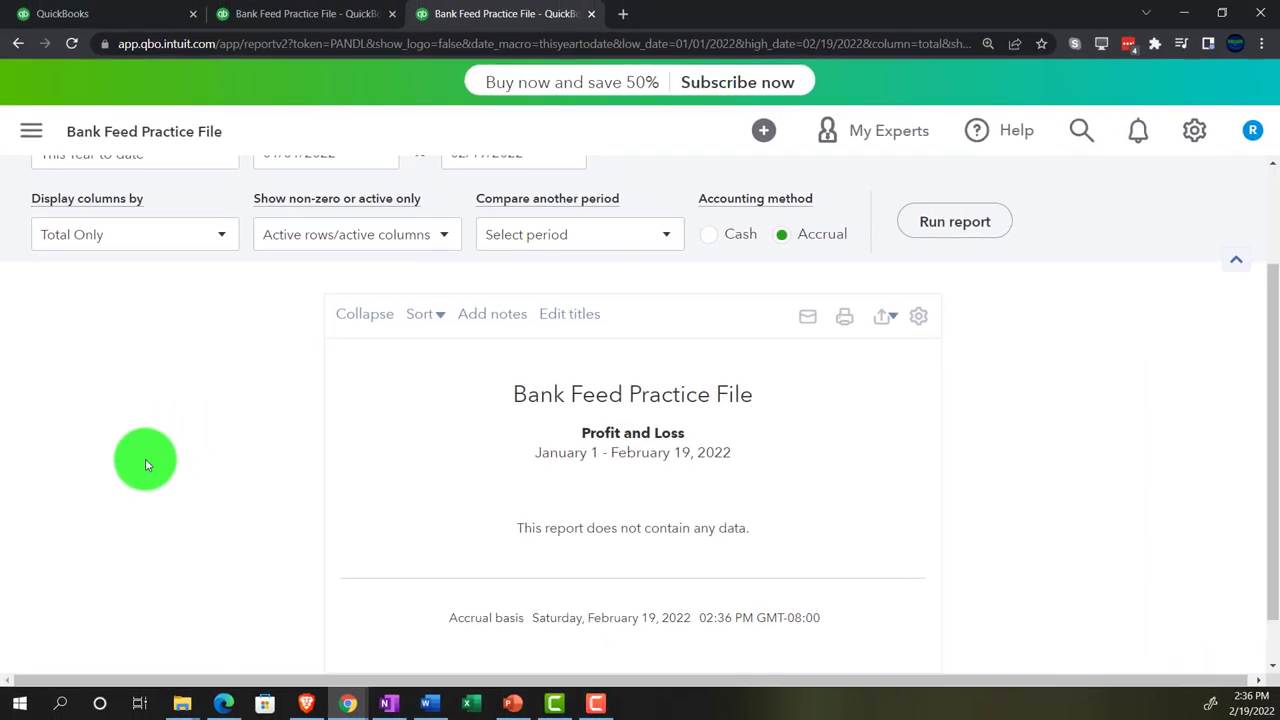
- Run the Profit and Loss report for the period 01/01/2021 to 12/31/2021
{"action": "scroll", "coordinate": [145, 460], "scroll_direction": "up", "scroll_amount": 3}
{"action": "left_click", "coordinate": [343, 290]}
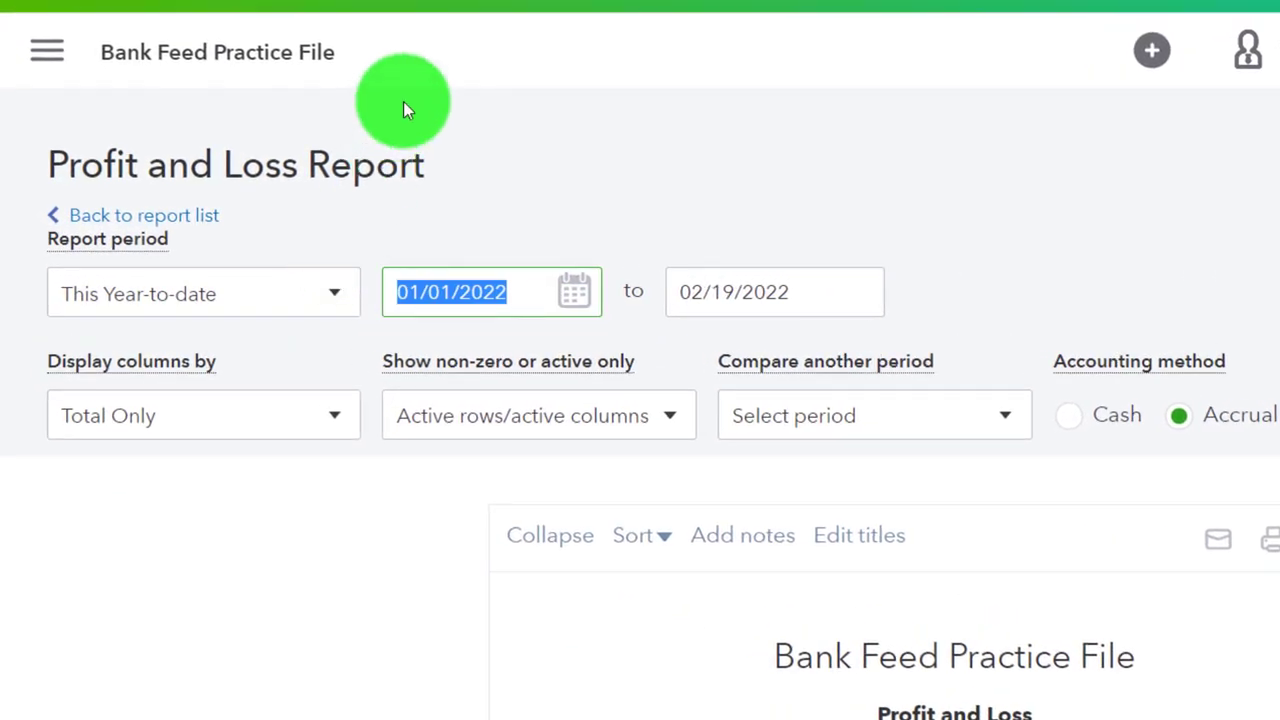
{"action": "type", "text": "010121"}
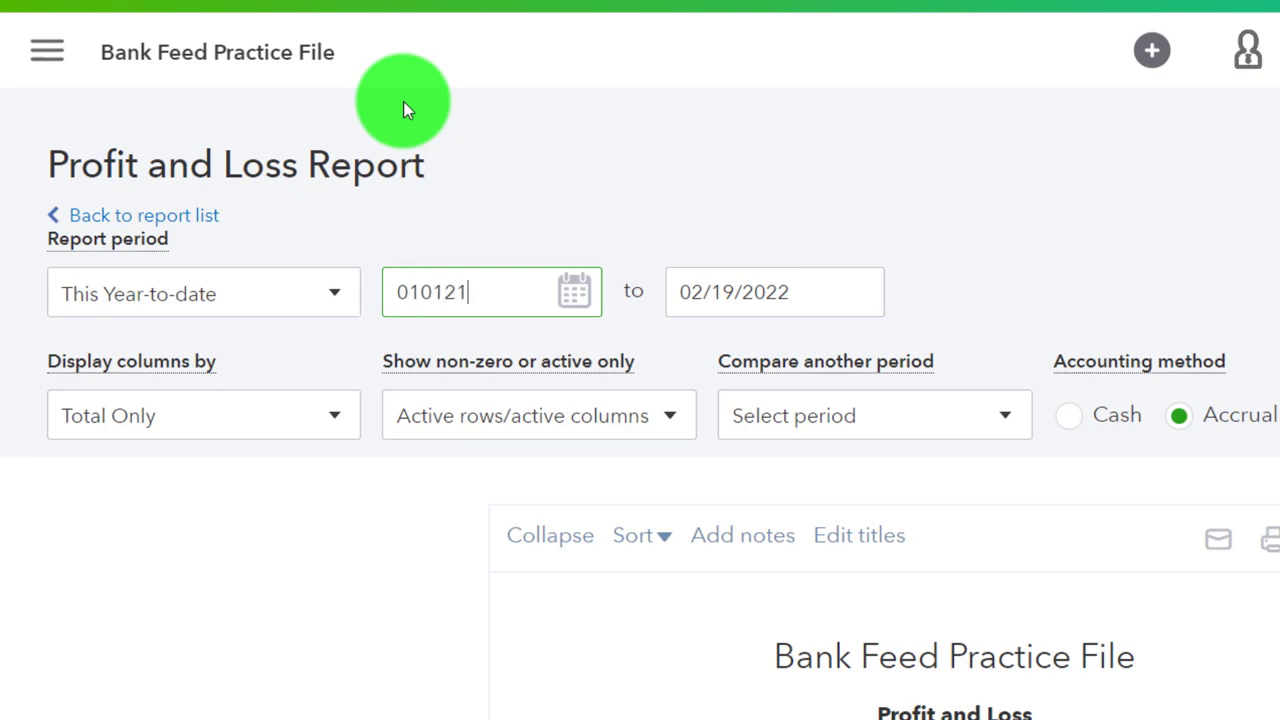
{"action": "key", "text": "Tab"}
{"action": "type", "text": "12/31/2021"}
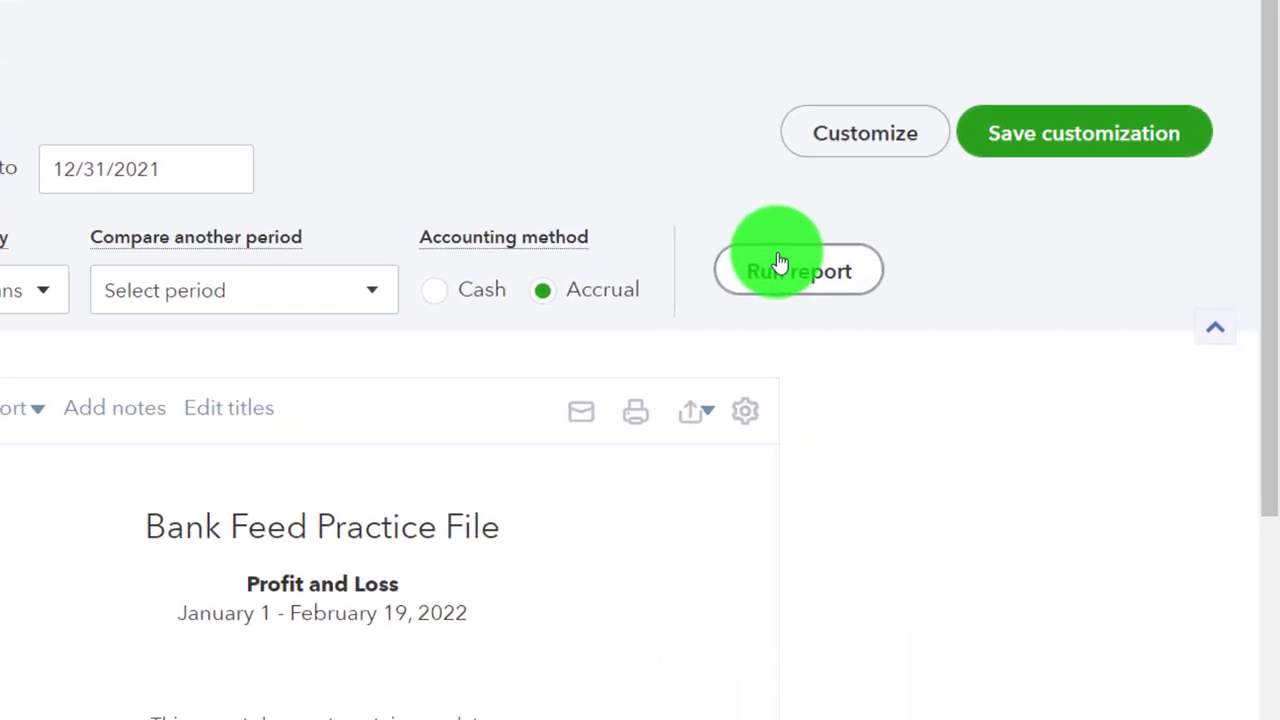
{"action": "left_click", "coordinate": [780, 262]}
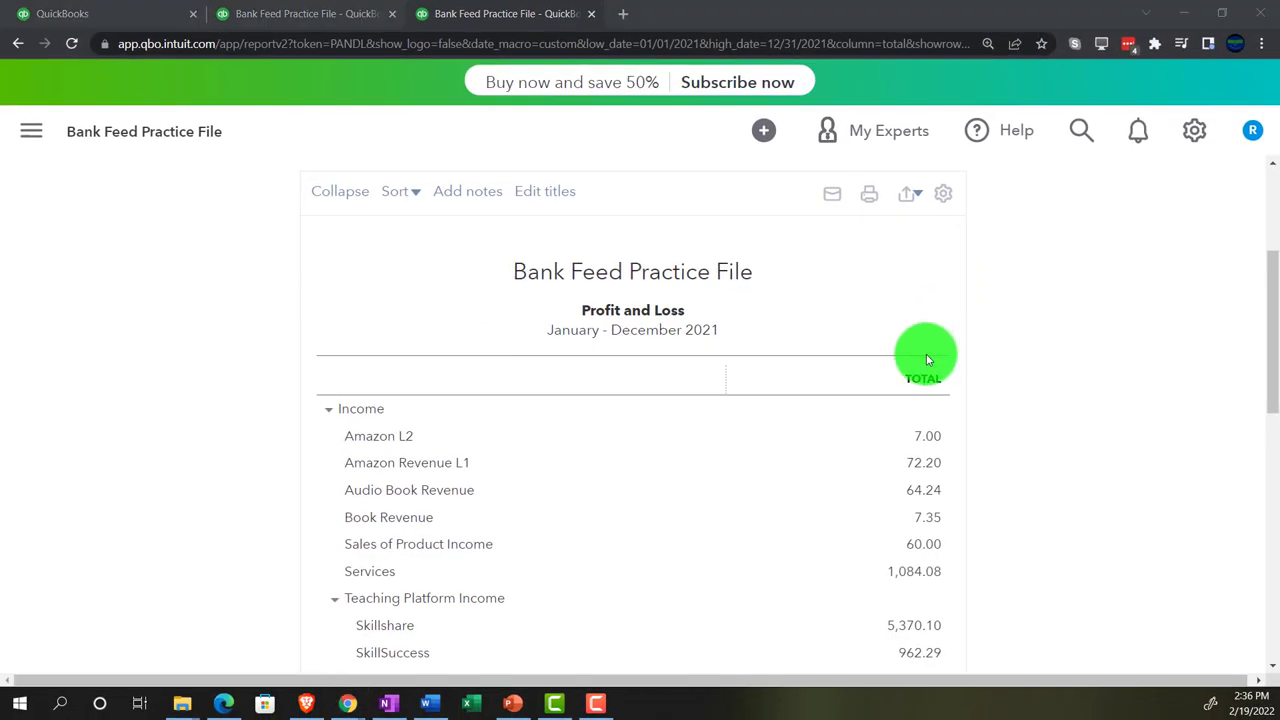
- Return to the first browser tab and open the banking transactions page within Bookkeeping
{"action": "left_click", "coordinate": [132, 16]}
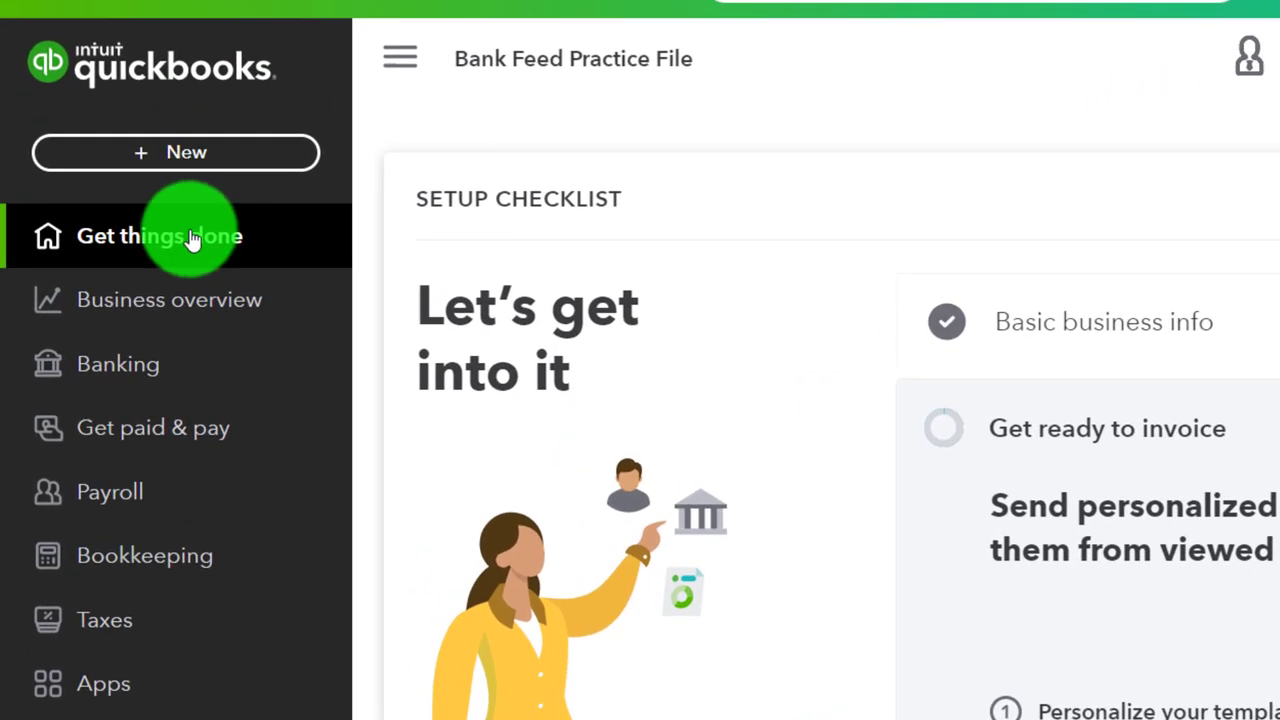
{"action": "left_click", "coordinate": [145, 303]}
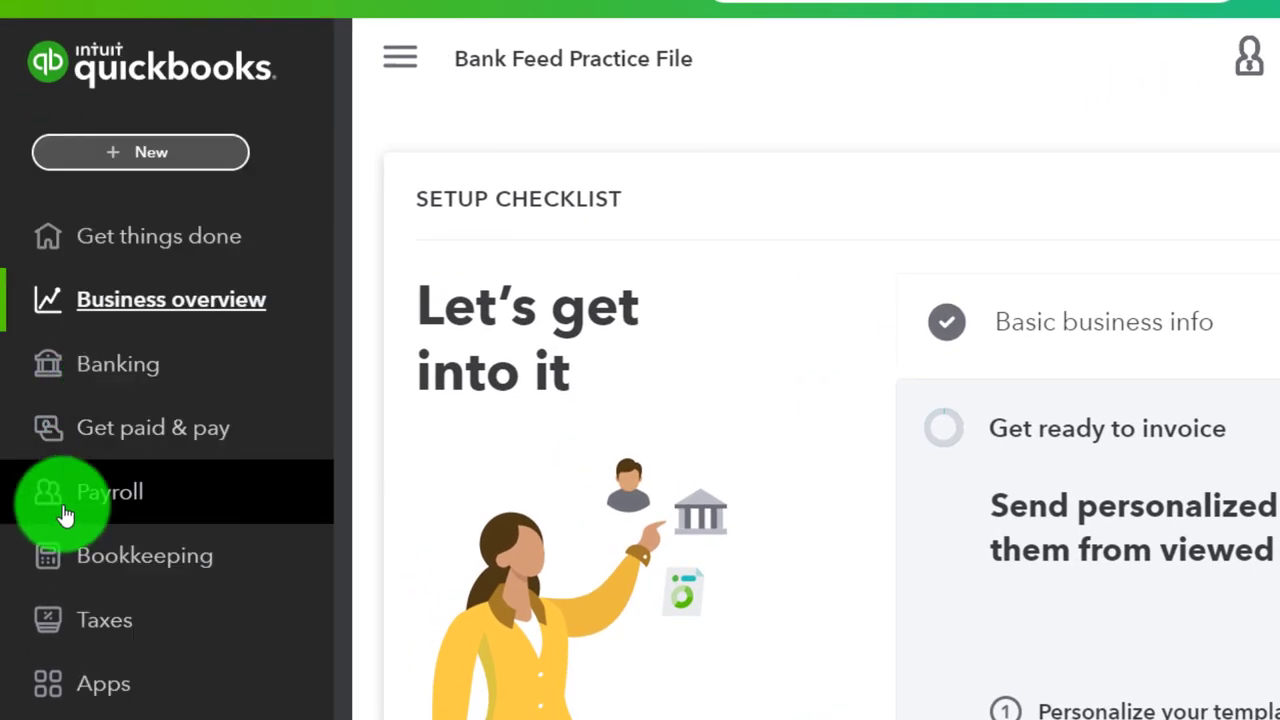
{"action": "left_click", "coordinate": [78, 566]}
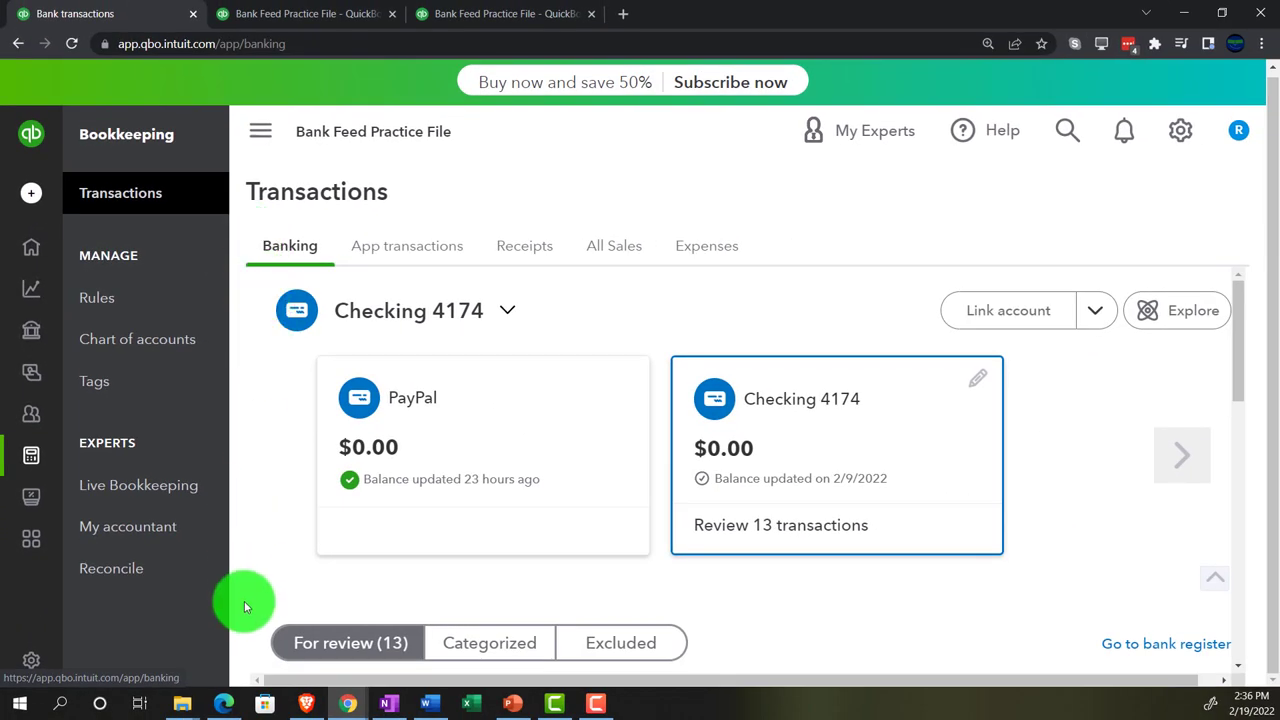
- View the Banking page of the sample company in Edge for comparison, and return to the practice file in Chrome
{"action": "left_click", "coordinate": [224, 703]}
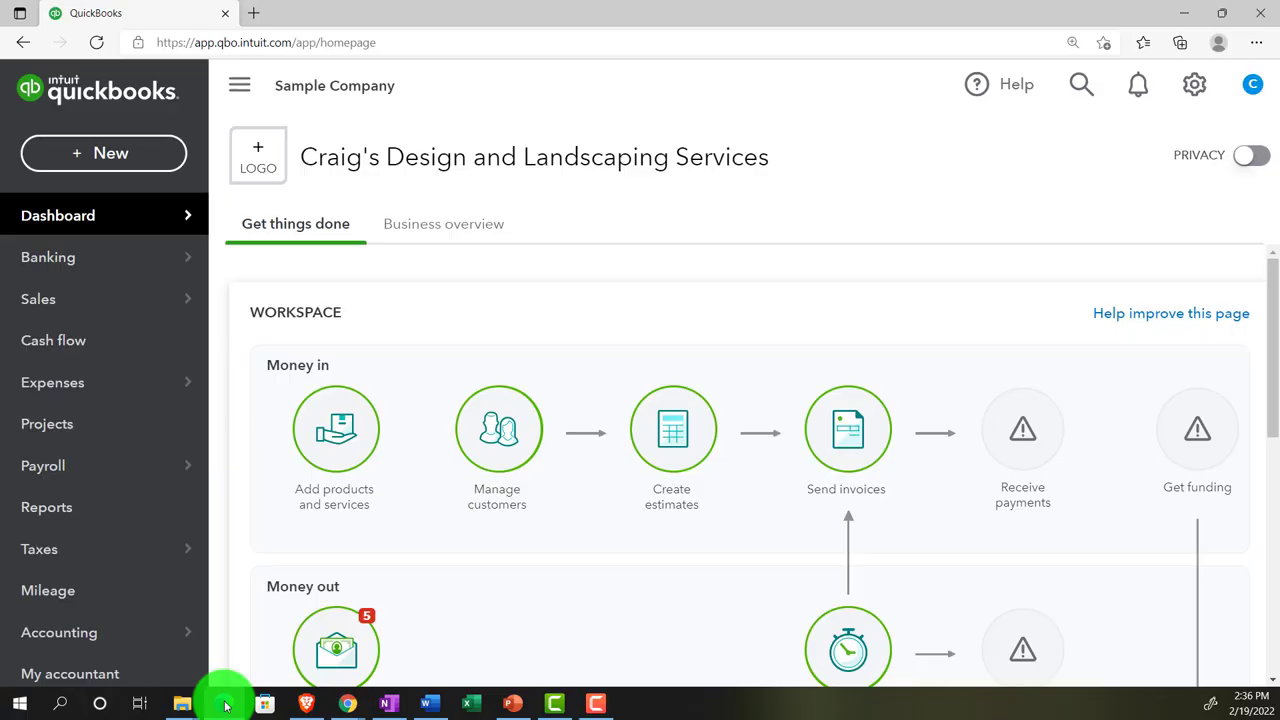
{"action": "left_click", "coordinate": [76, 263]}
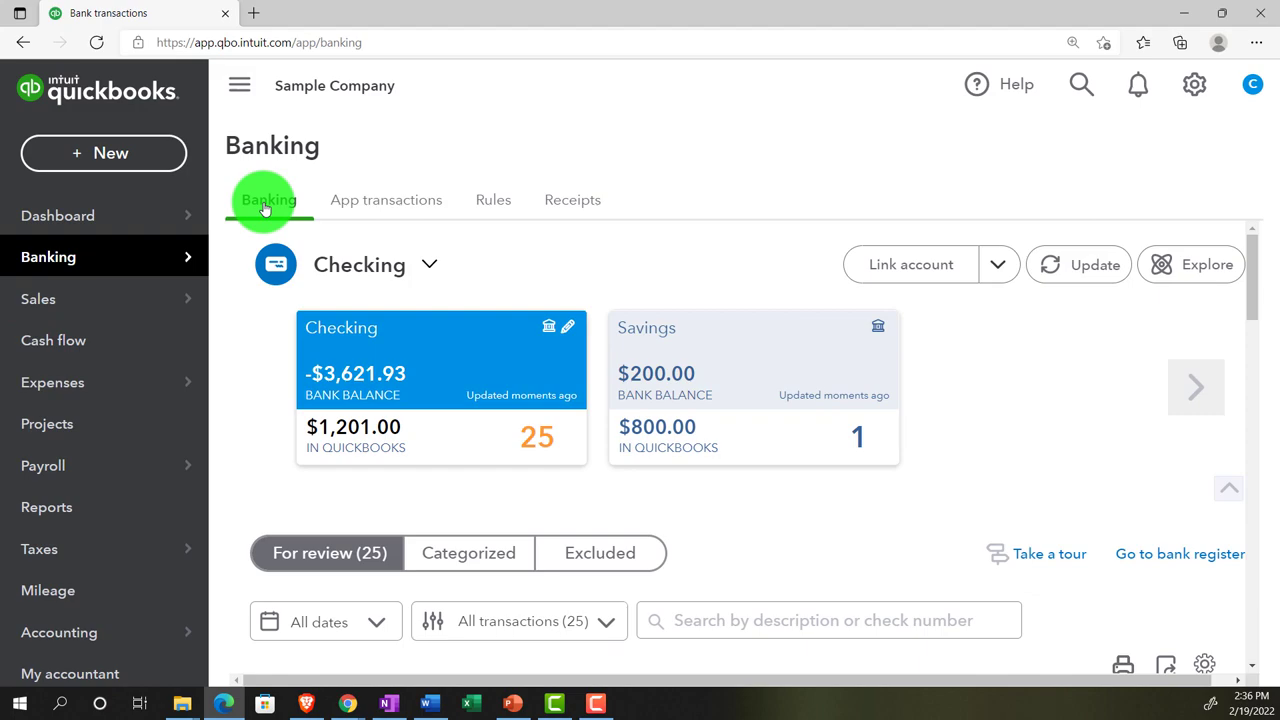
{"action": "left_click", "coordinate": [226, 706]}
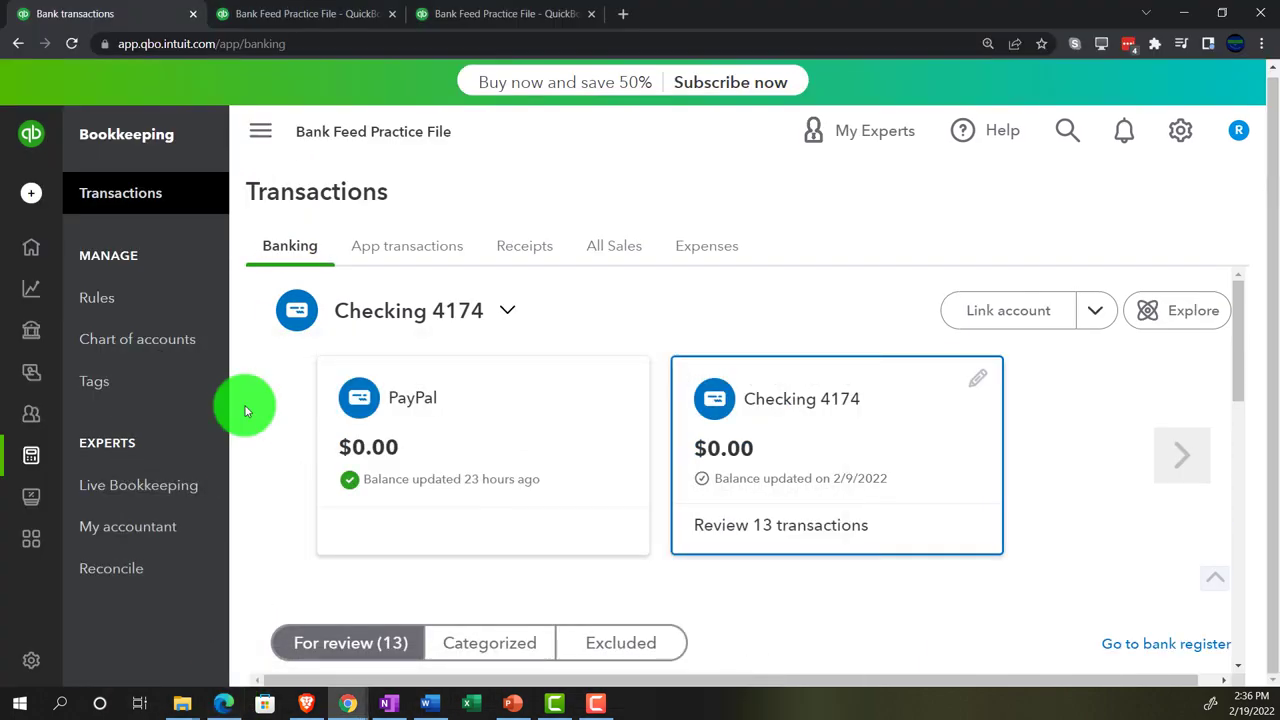
- Hide the navigation menu, set the browser zoom to 100%, and examine the checking account's bank transactions awaiting review
{"action": "left_click", "coordinate": [262, 133]}
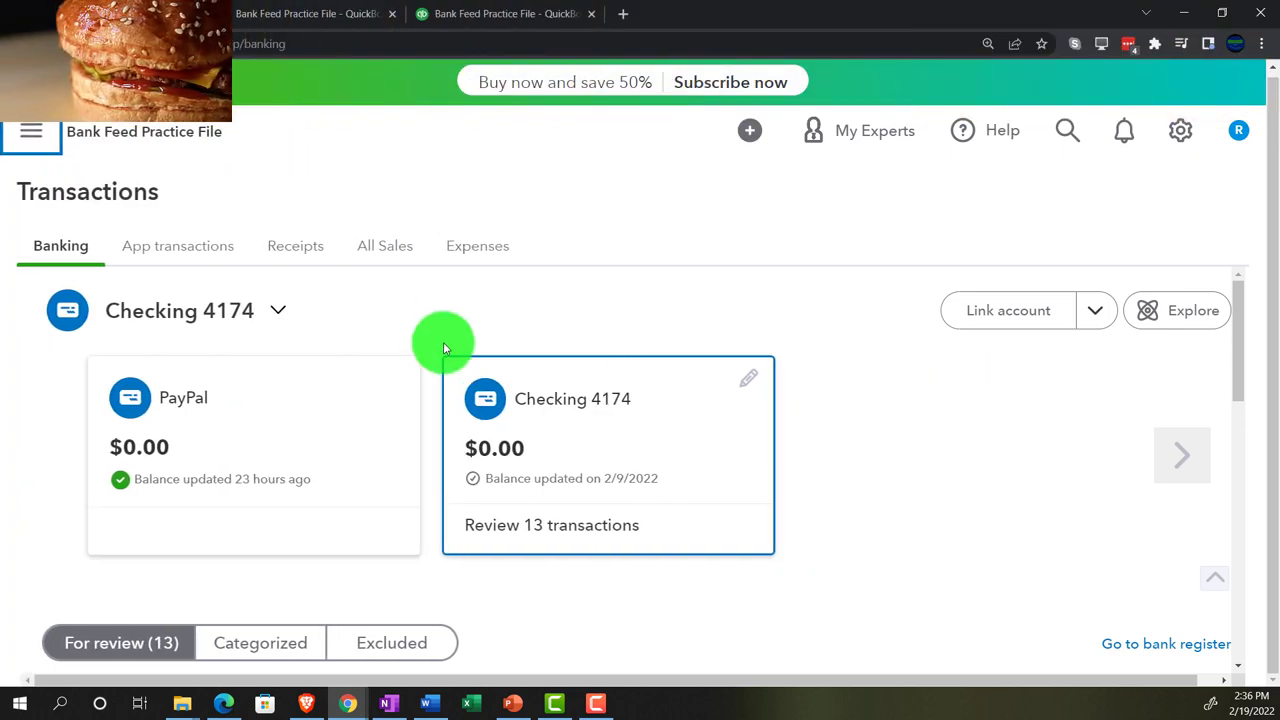
{"action": "key", "text": "ctrl+0"}
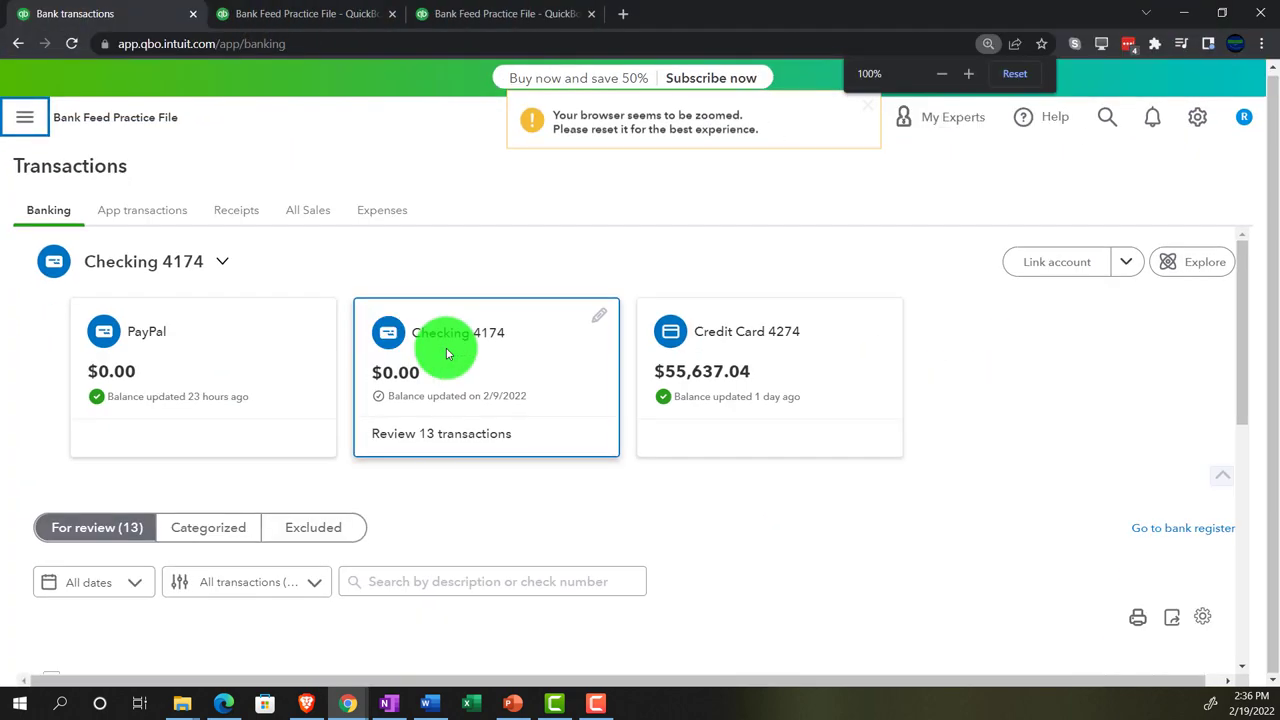
{"action": "scroll", "coordinate": [447, 352], "scroll_direction": "down", "scroll_amount": 2}
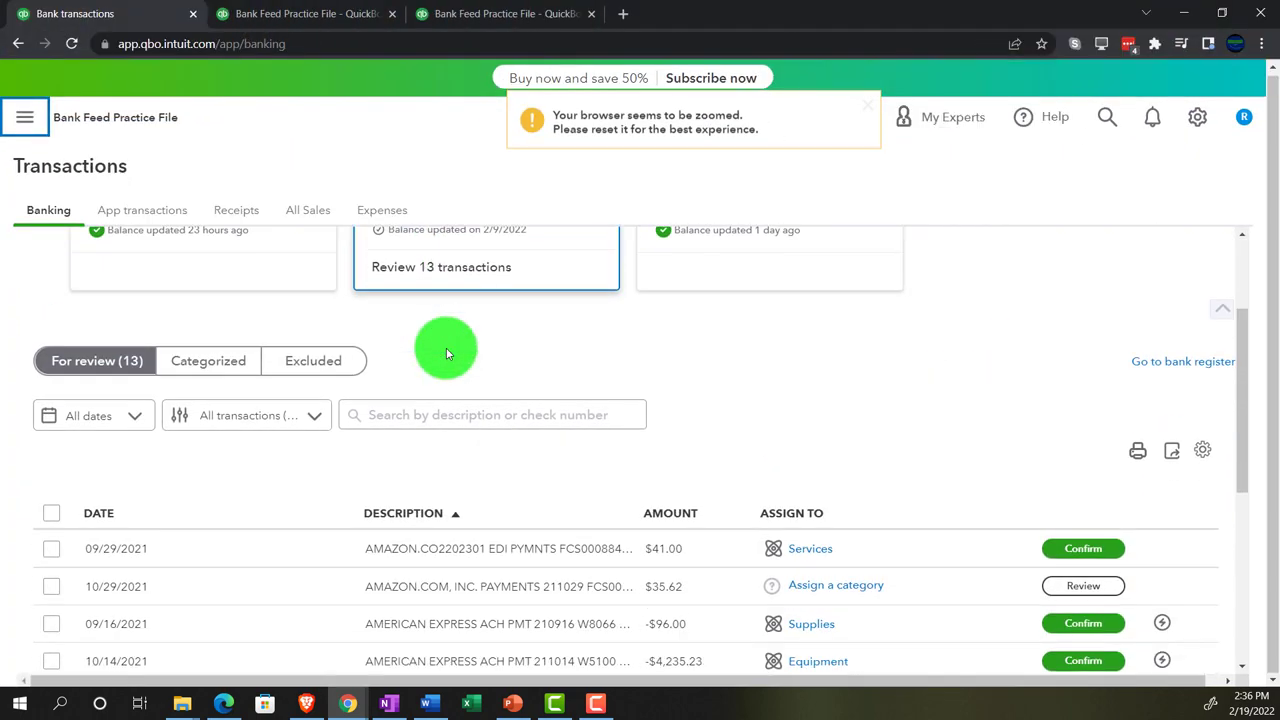
{"action": "scroll", "coordinate": [446, 348], "scroll_direction": "down", "scroll_amount": 1}
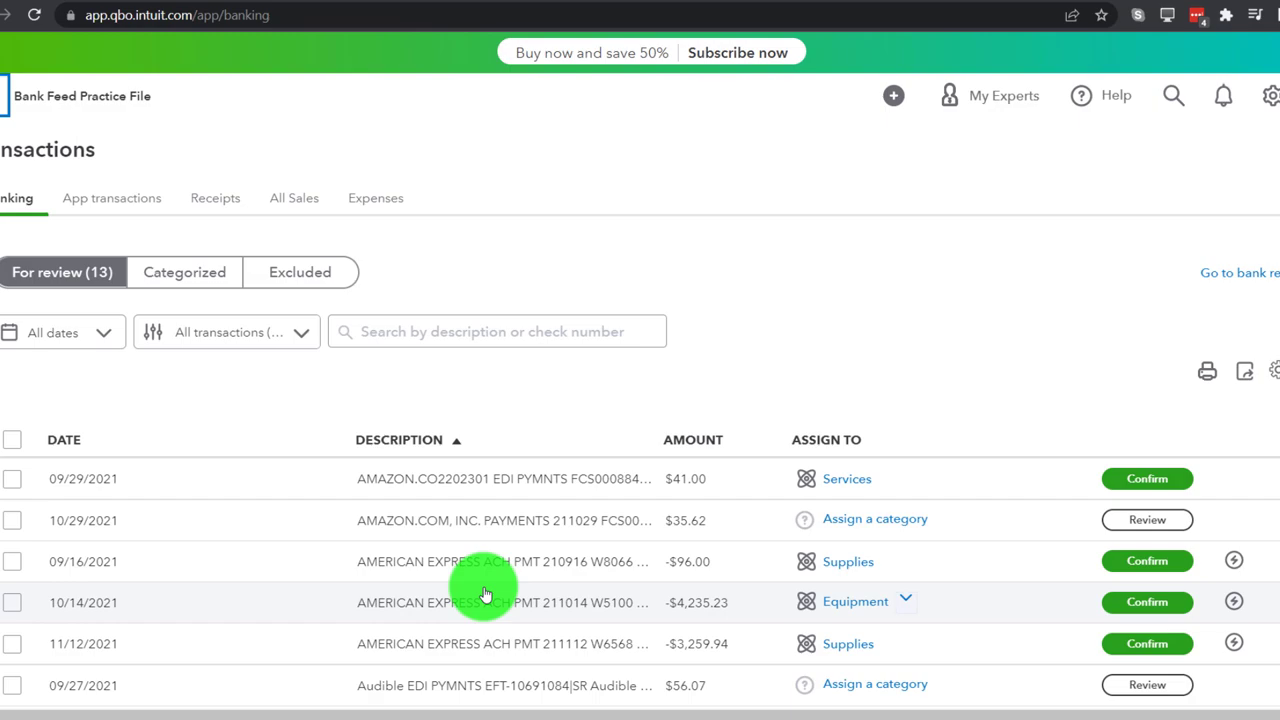
{"action": "scroll", "coordinate": [485, 595], "scroll_direction": "up", "scroll_amount": 1}
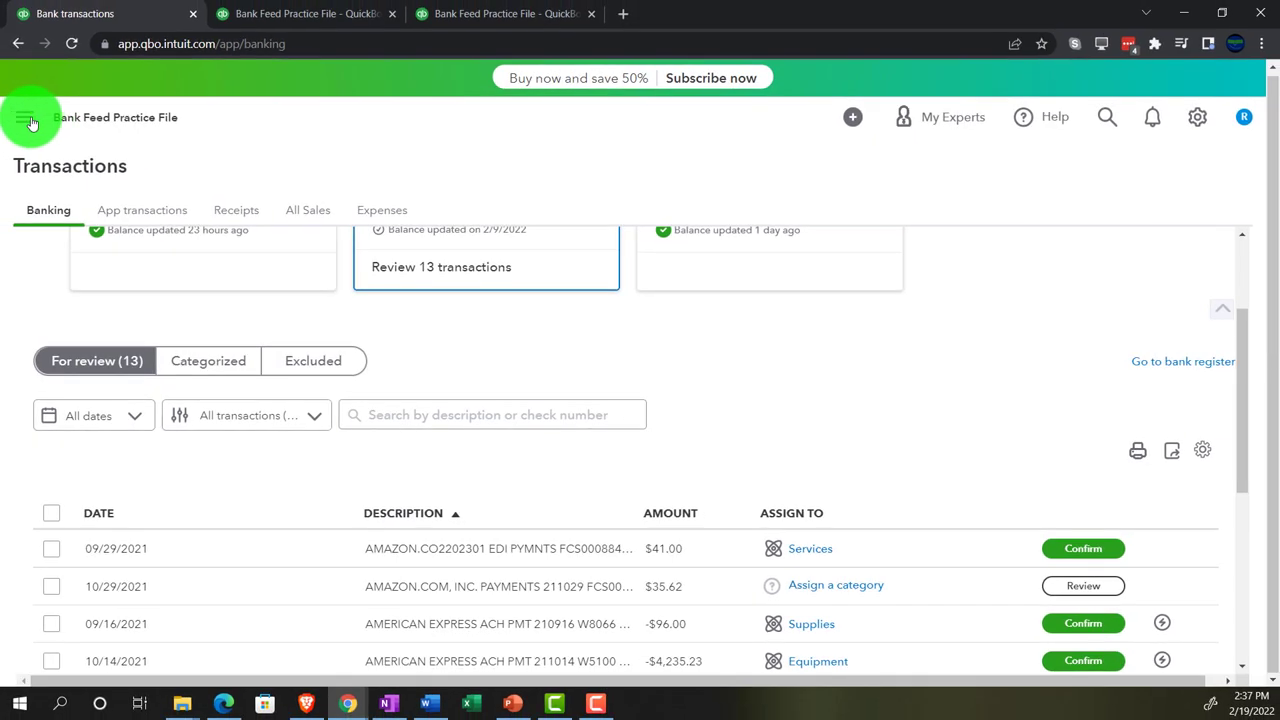
- Show the navigation menu again and open the bank Rules page within Bookkeeping
{"action": "left_click", "coordinate": [25, 118]}
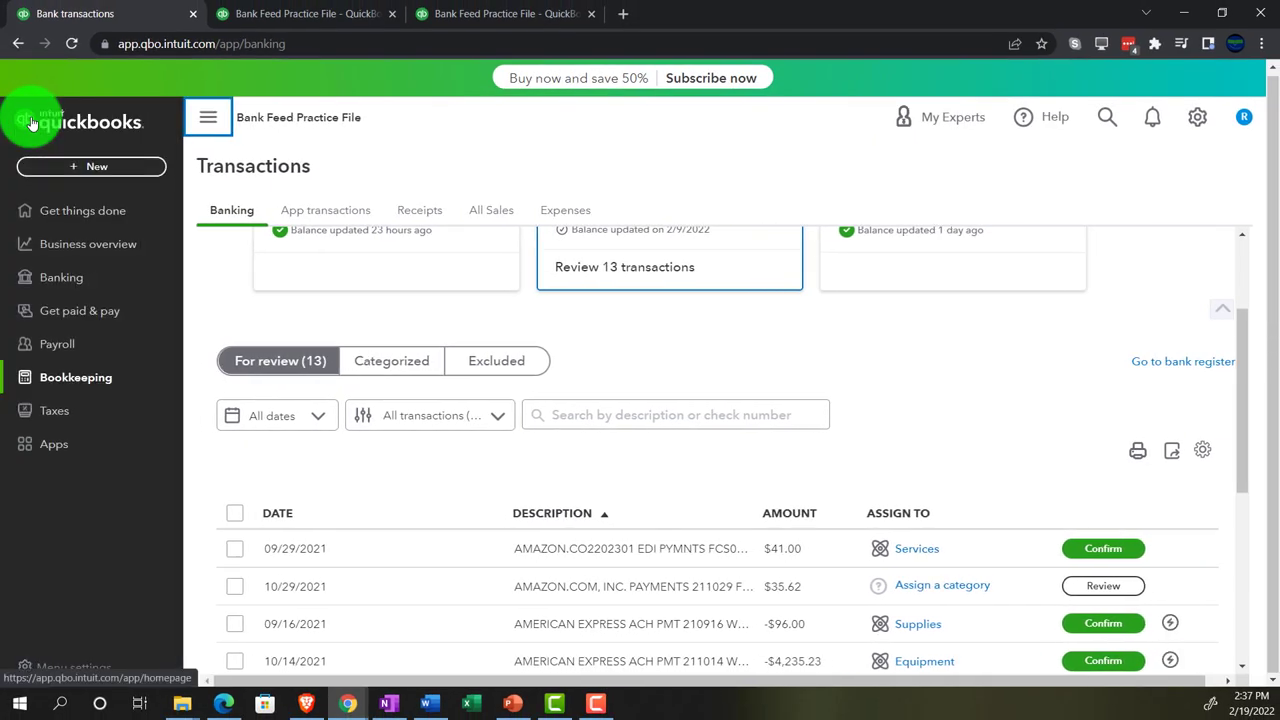
{"action": "left_click", "coordinate": [208, 117]}
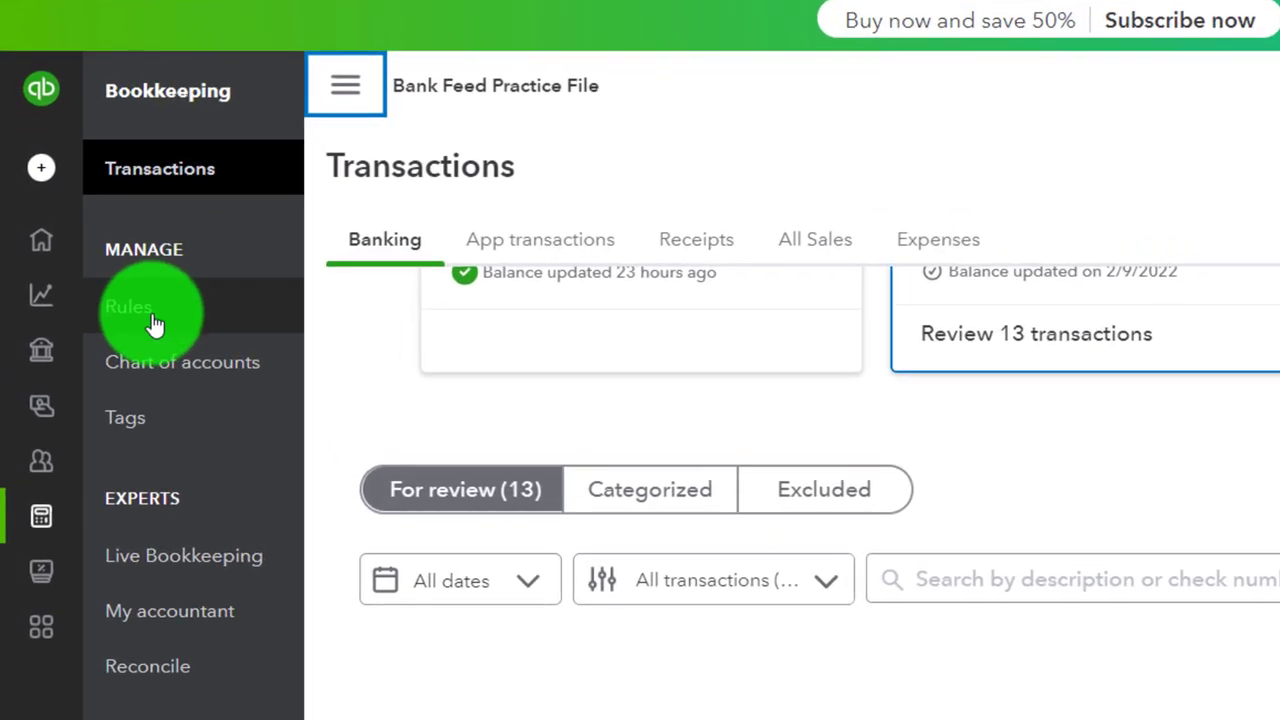
{"action": "left_click", "coordinate": [155, 323]}
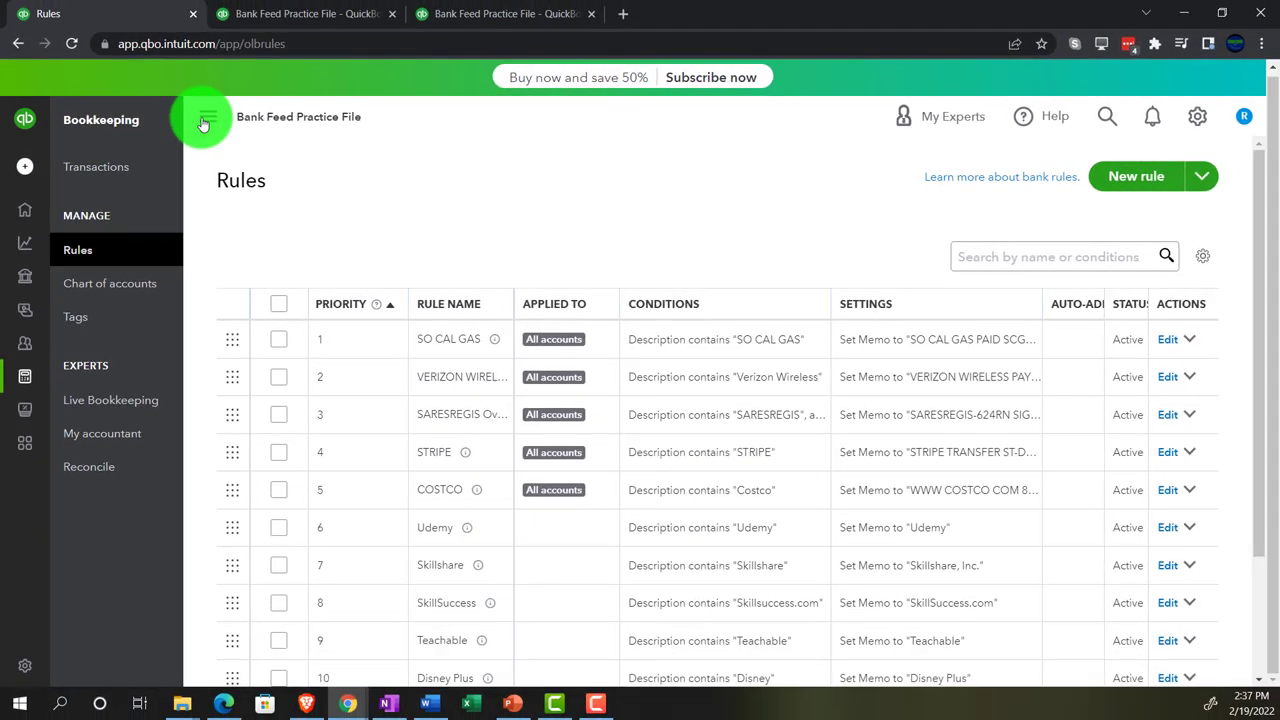
- Hide the navigation menu and disable the two American Express rules with priorities 11 and 12
{"action": "left_click", "coordinate": [203, 123]}
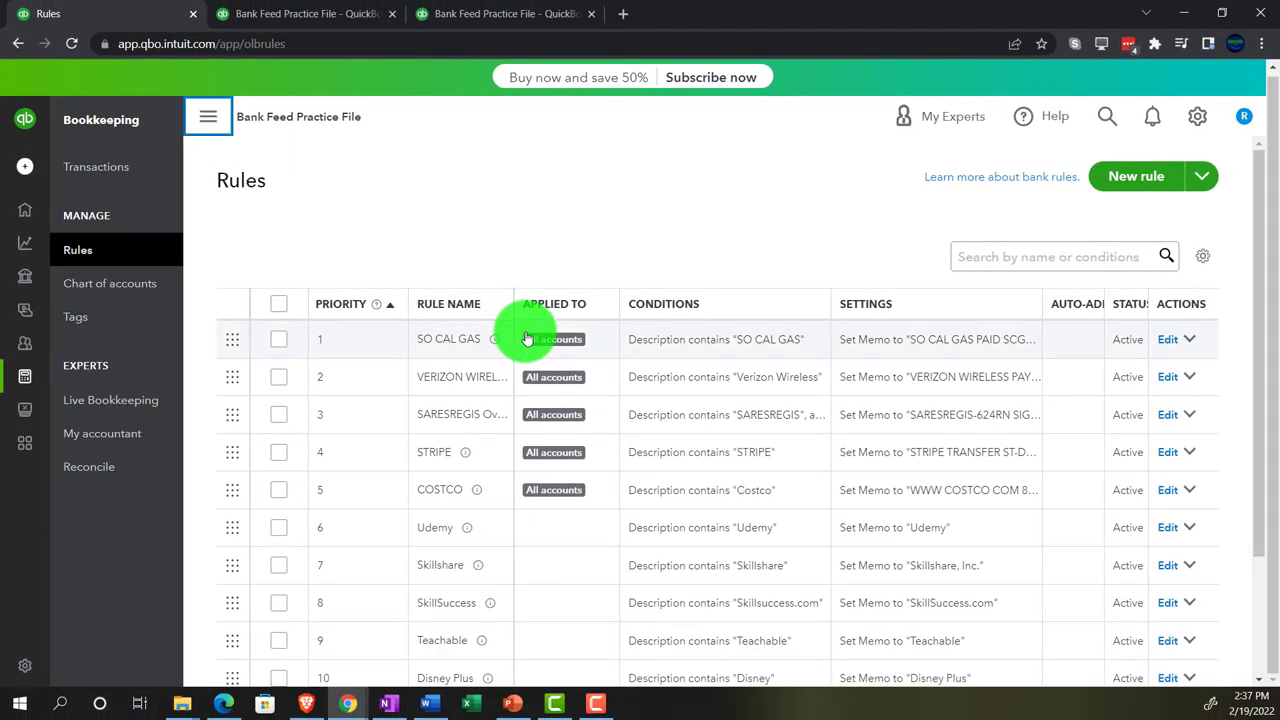
{"action": "scroll", "coordinate": [586, 380], "scroll_direction": "down", "scroll_amount": 3}
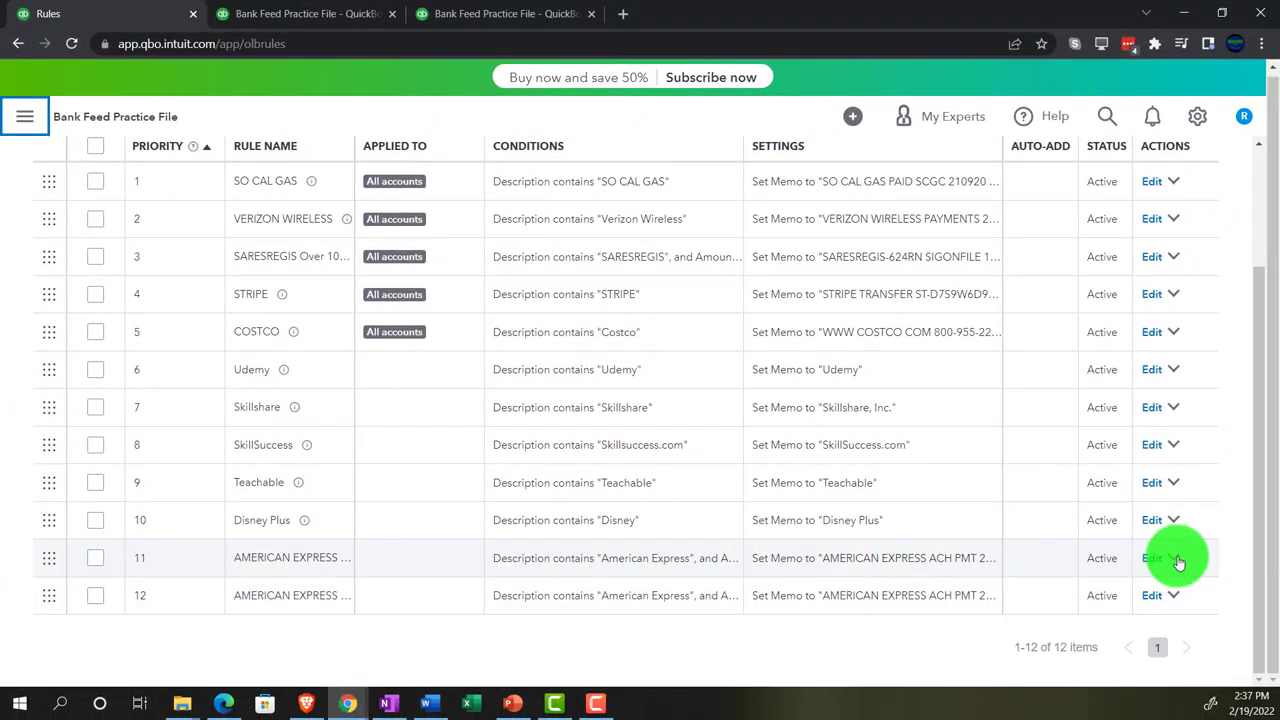
{"action": "left_click", "coordinate": [1175, 558]}
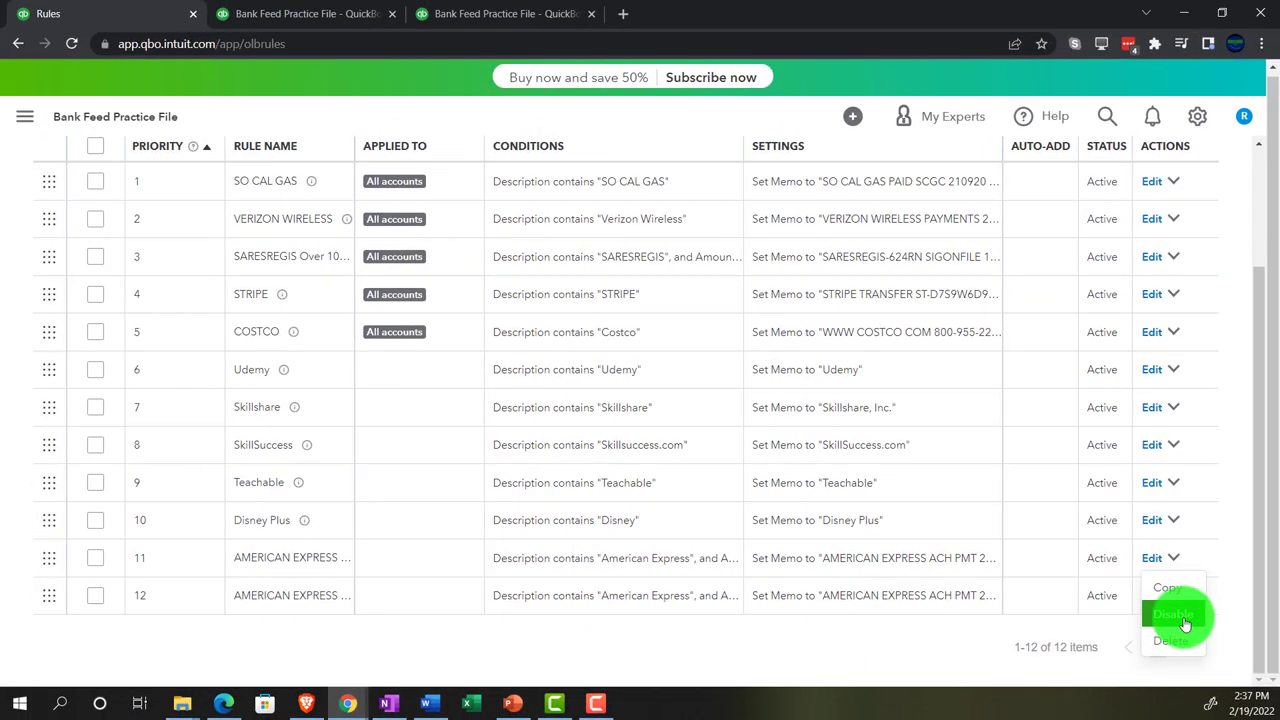
{"action": "left_click", "coordinate": [1185, 624]}
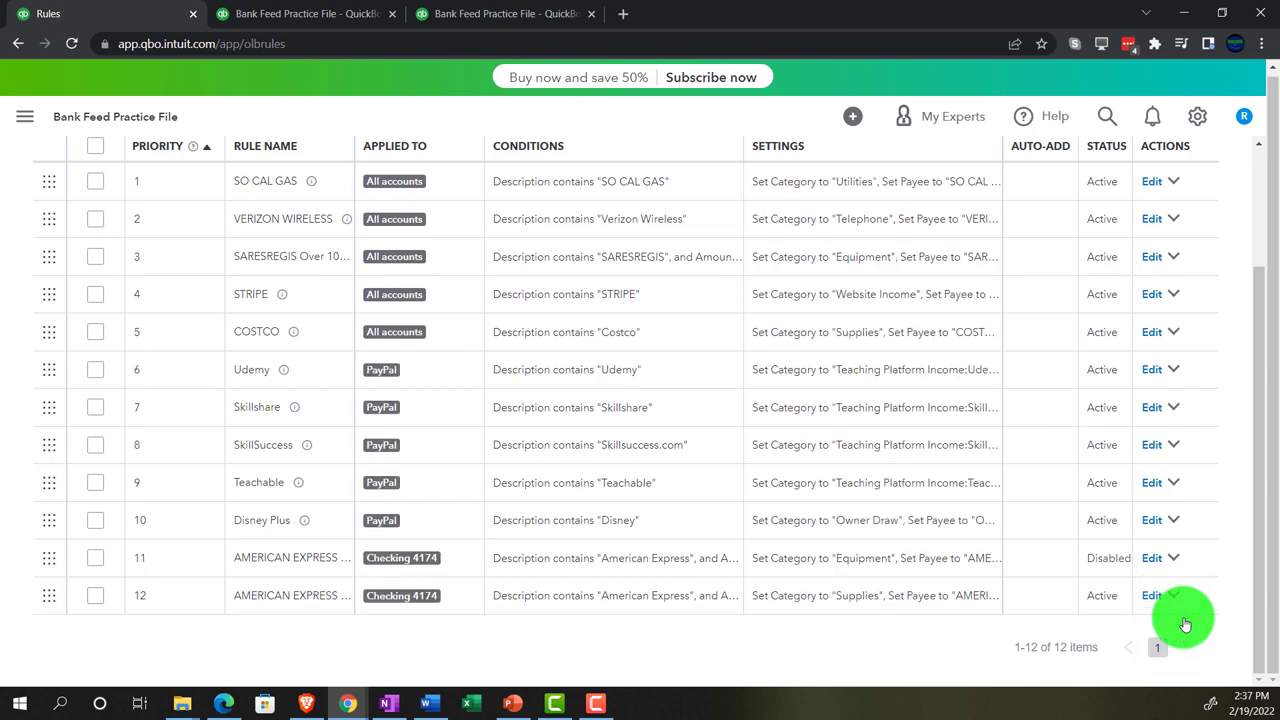
{"action": "left_click", "coordinate": [1175, 596]}
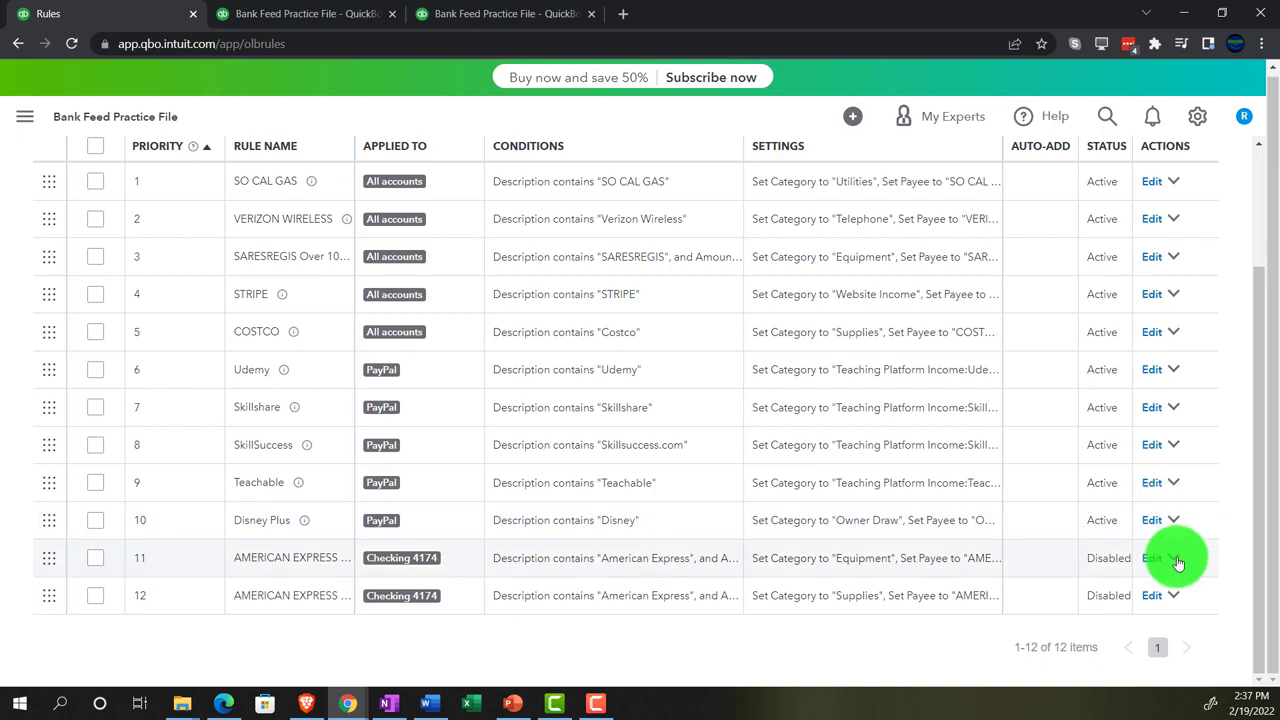
{"action": "left_click", "coordinate": [1175, 559]}
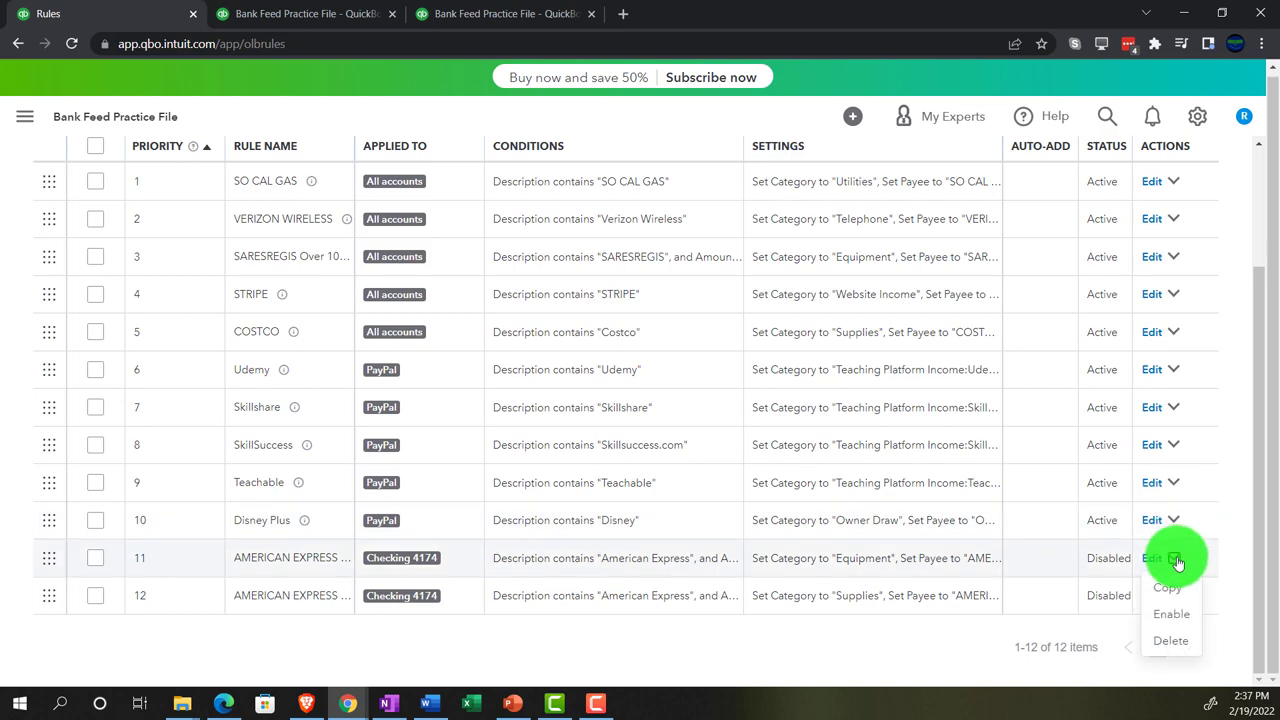
{"action": "left_click", "coordinate": [1171, 613]}
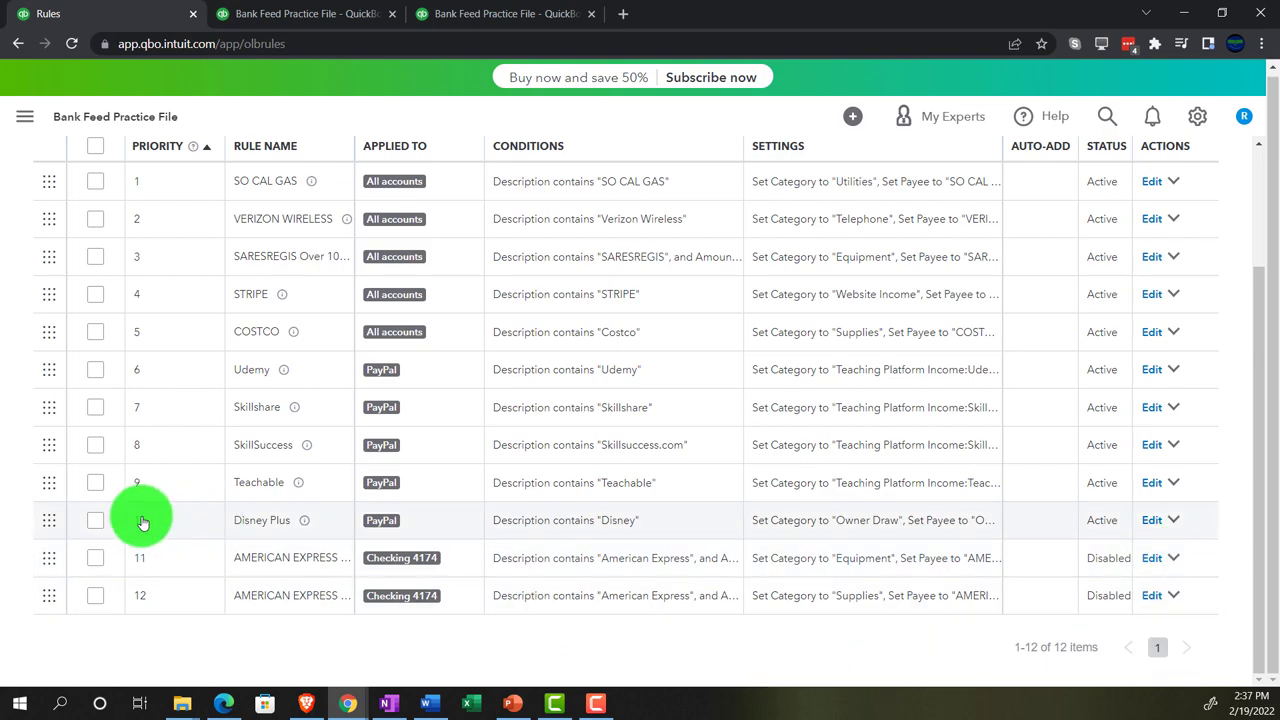
- Return to the Transactions page within Bookkeeping and hide the navigation menu
{"action": "scroll", "coordinate": [137, 514], "scroll_direction": "up", "scroll_amount": 3}
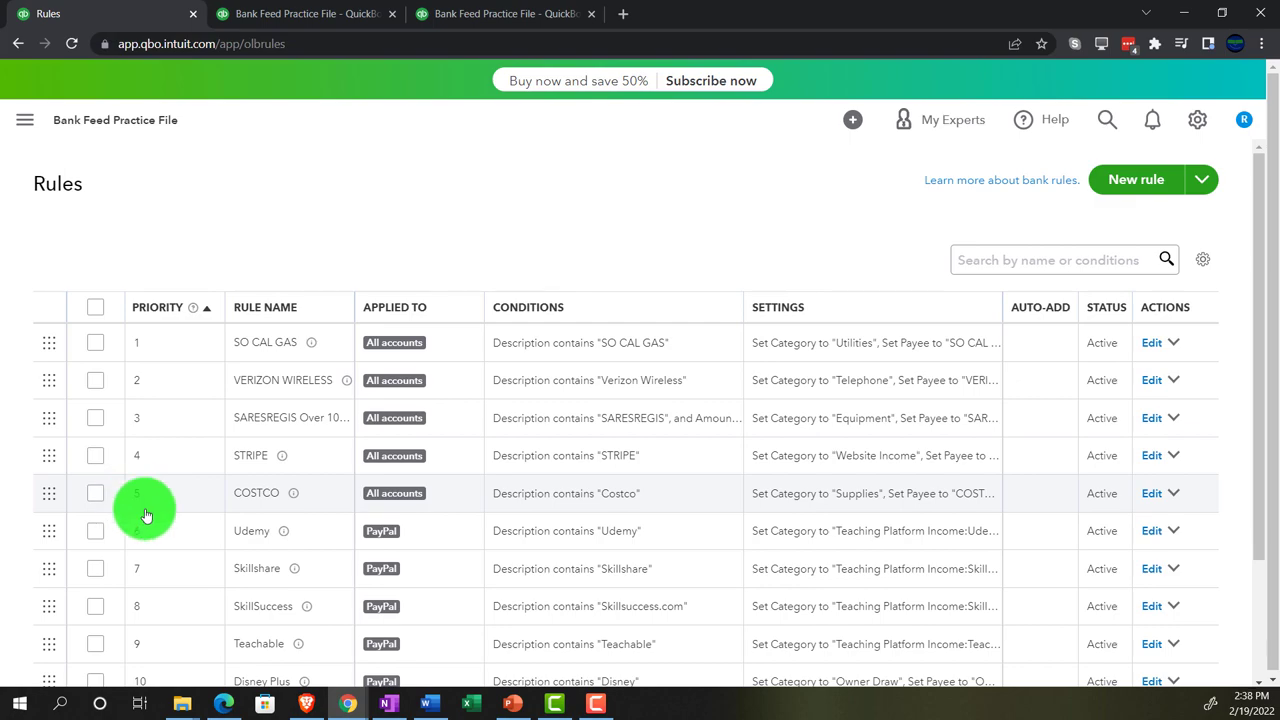
{"action": "left_click", "coordinate": [26, 124]}
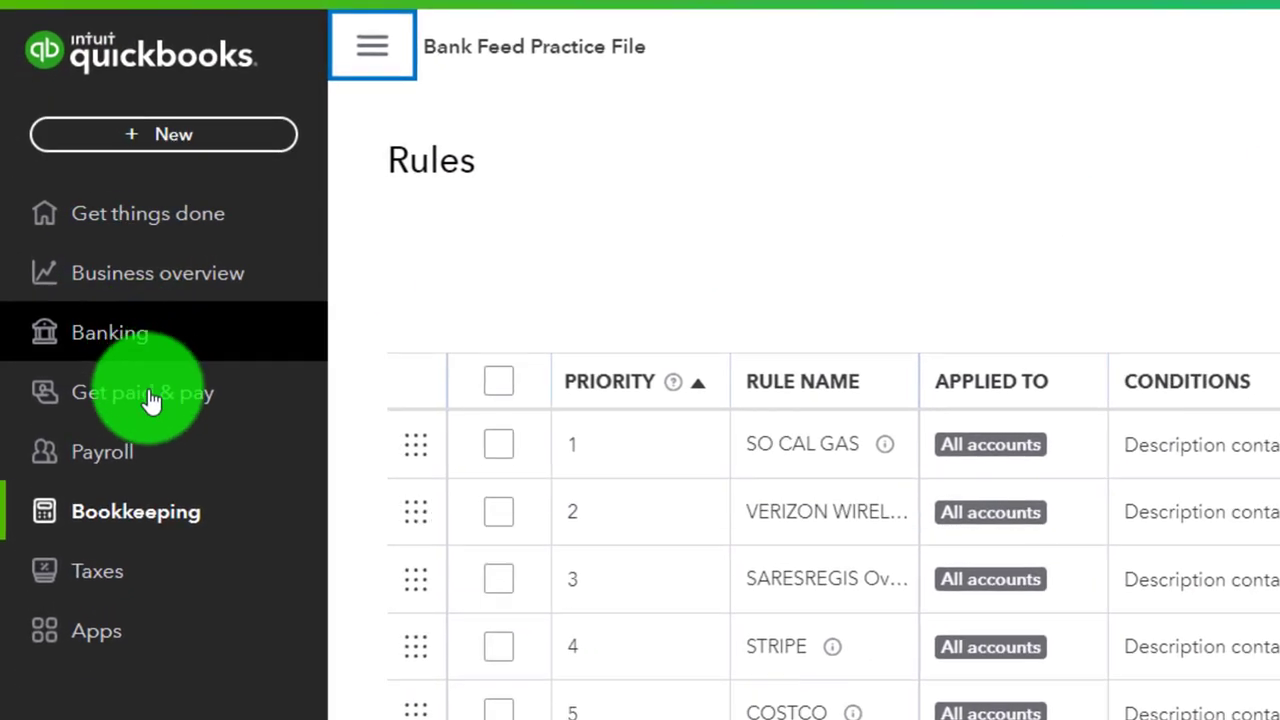
{"action": "left_click", "coordinate": [122, 522]}
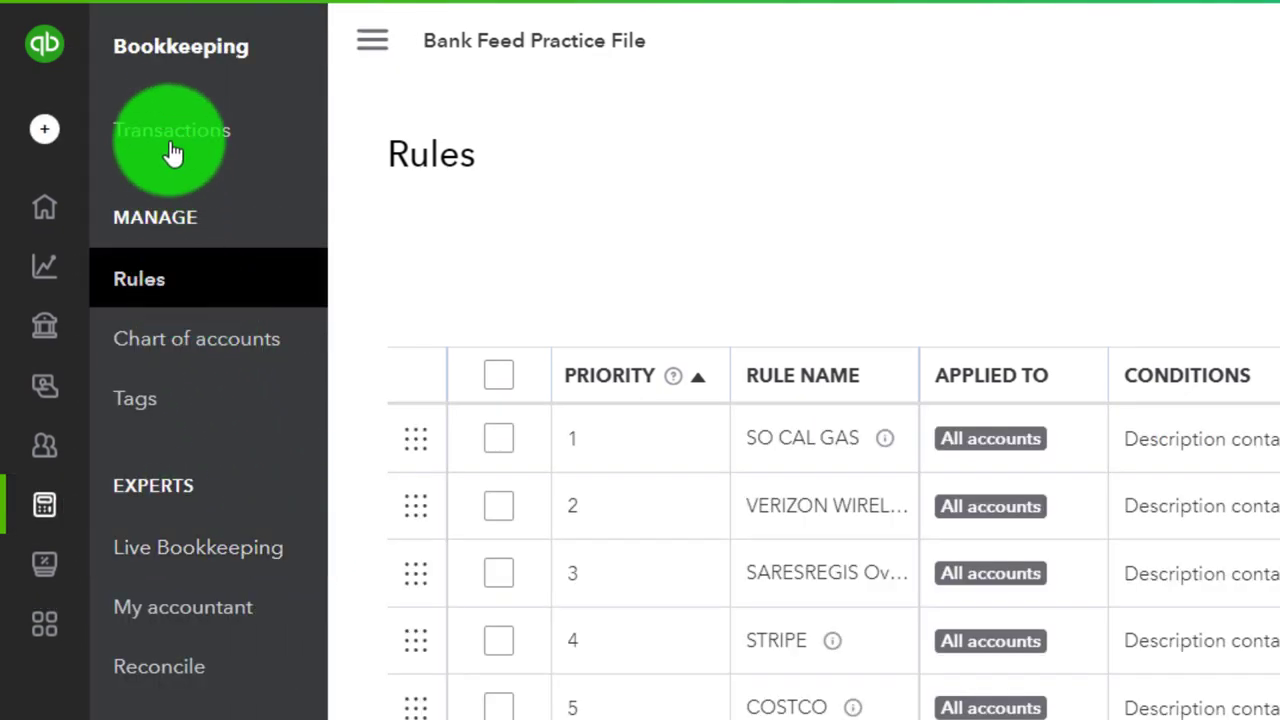
{"action": "left_click", "coordinate": [172, 150]}
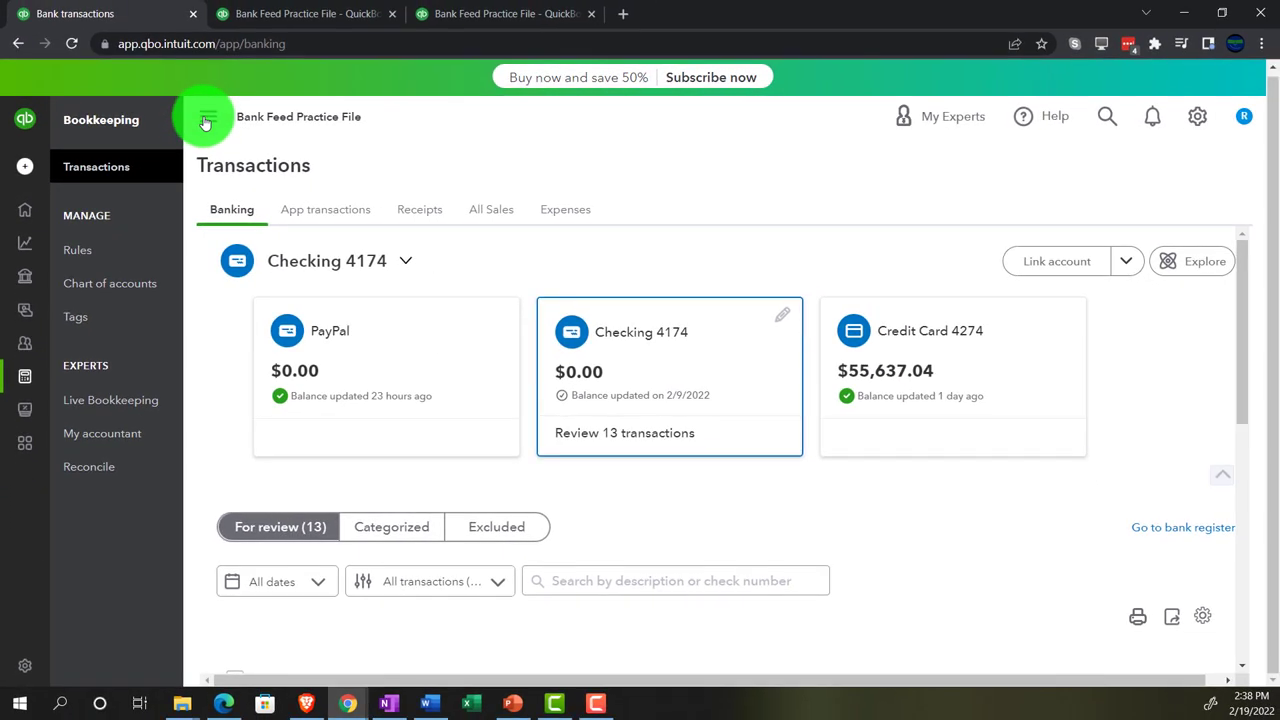
{"action": "left_click", "coordinate": [205, 120]}
- Open the details of the 10/14/2021 American Express payment in the checking account's transactions awaiting review
{"action": "scroll", "coordinate": [390, 300], "scroll_direction": "down", "scroll_amount": 3}
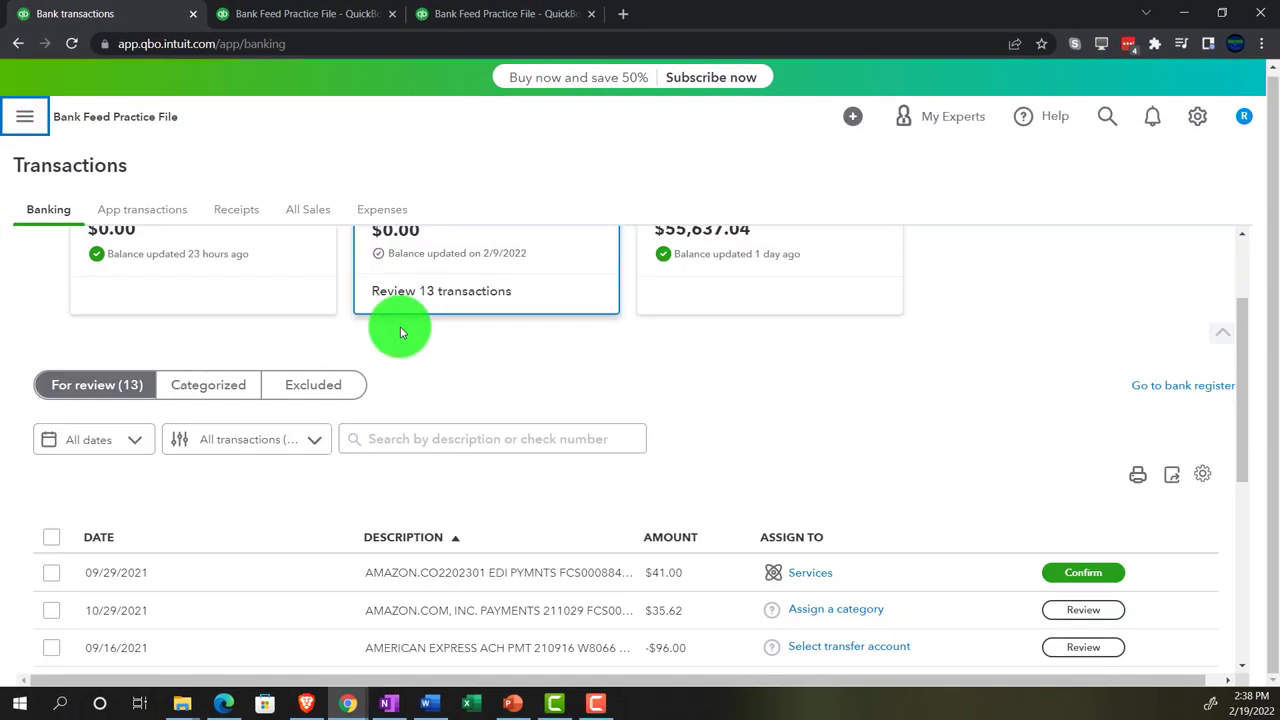
{"action": "scroll", "coordinate": [401, 332], "scroll_direction": "down", "scroll_amount": 1}
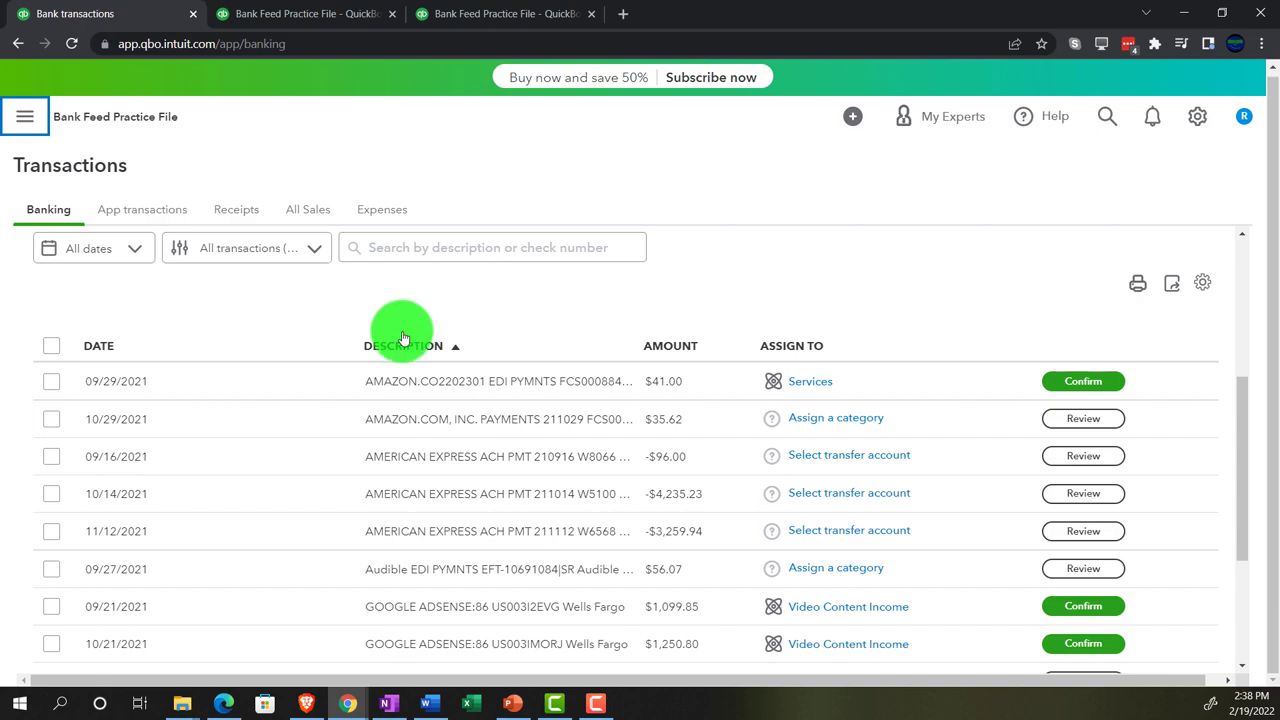
{"action": "scroll", "coordinate": [401, 336], "scroll_direction": "down", "scroll_amount": 1}
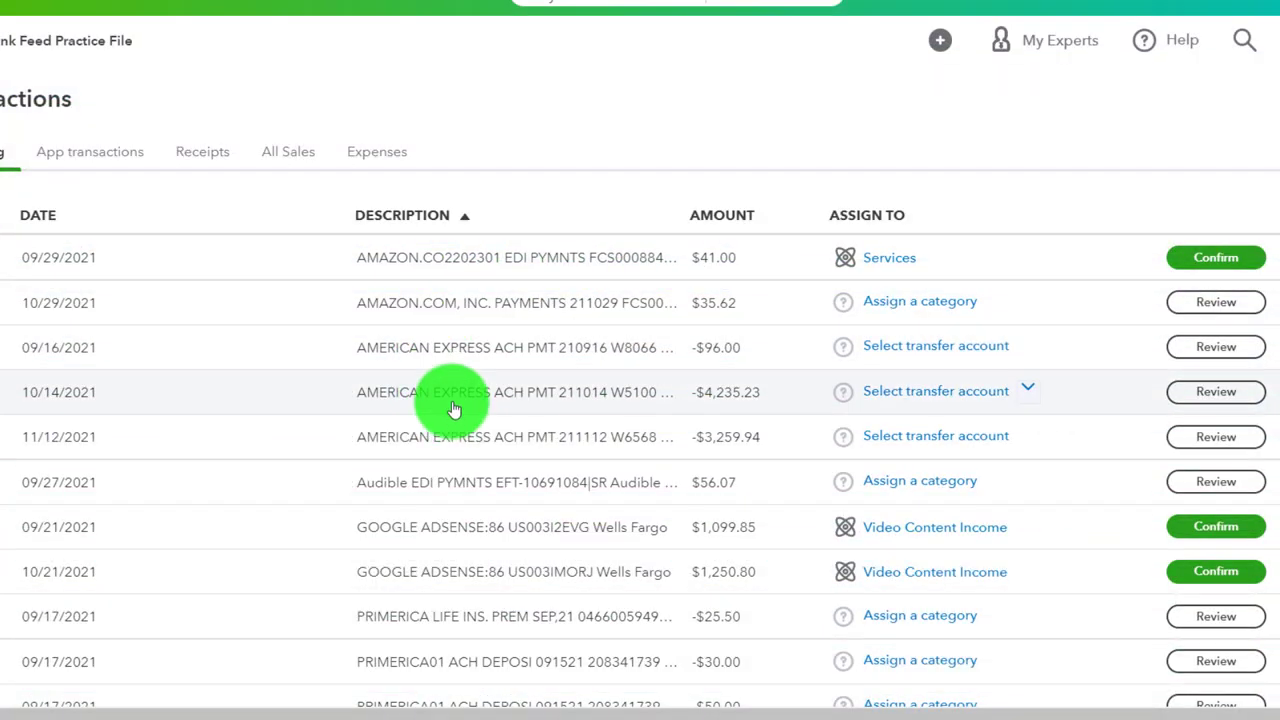
{"action": "left_click", "coordinate": [453, 408]}
{"action": "scroll", "coordinate": [453, 408], "scroll_direction": "down", "scroll_amount": 2}
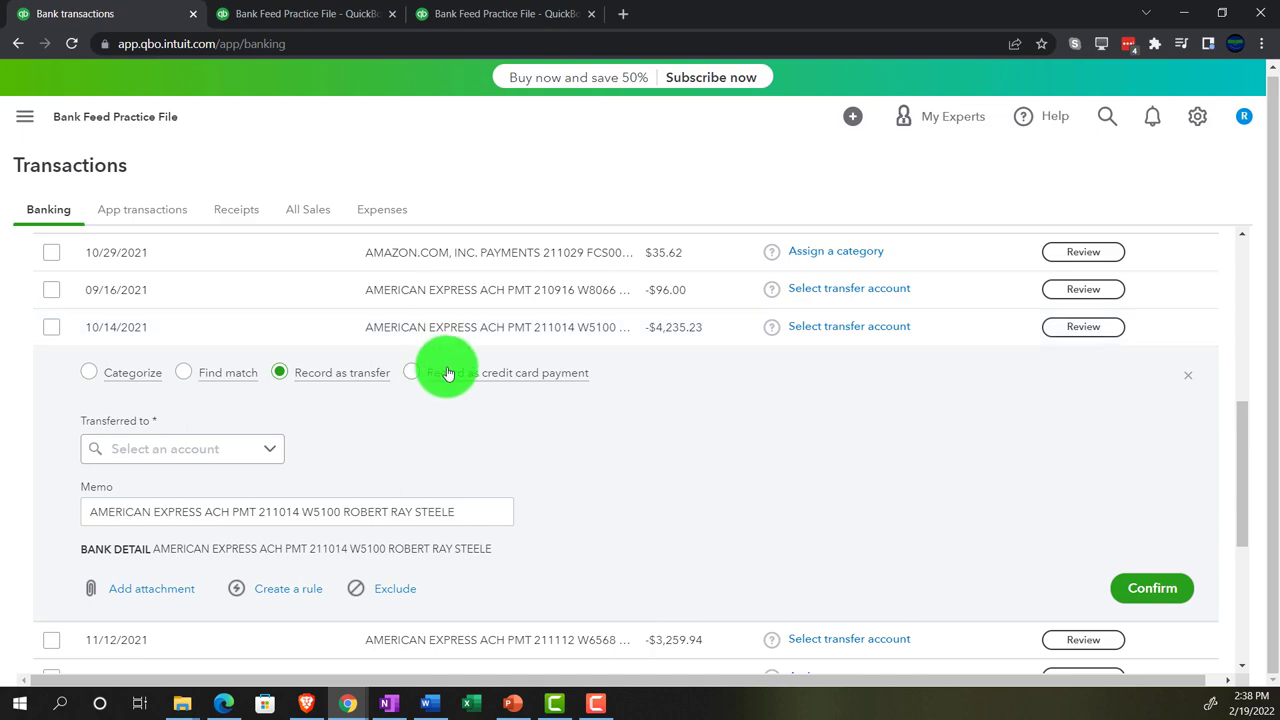
{"action": "mouse_move", "coordinate": [449, 373]}
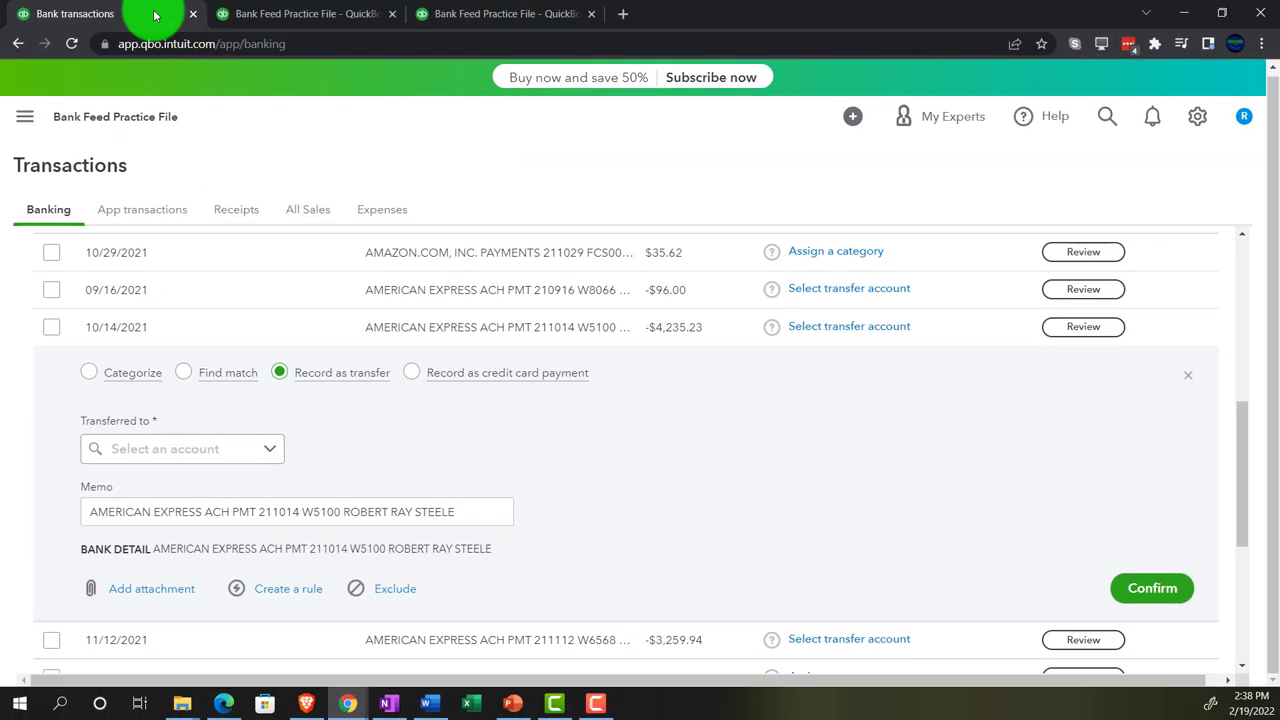
- Duplicate the bank transactions tab, check the class and location tracking options in the Advanced account settings there, and return to the original tab
{"action": "right_click", "coordinate": [155, 15]}
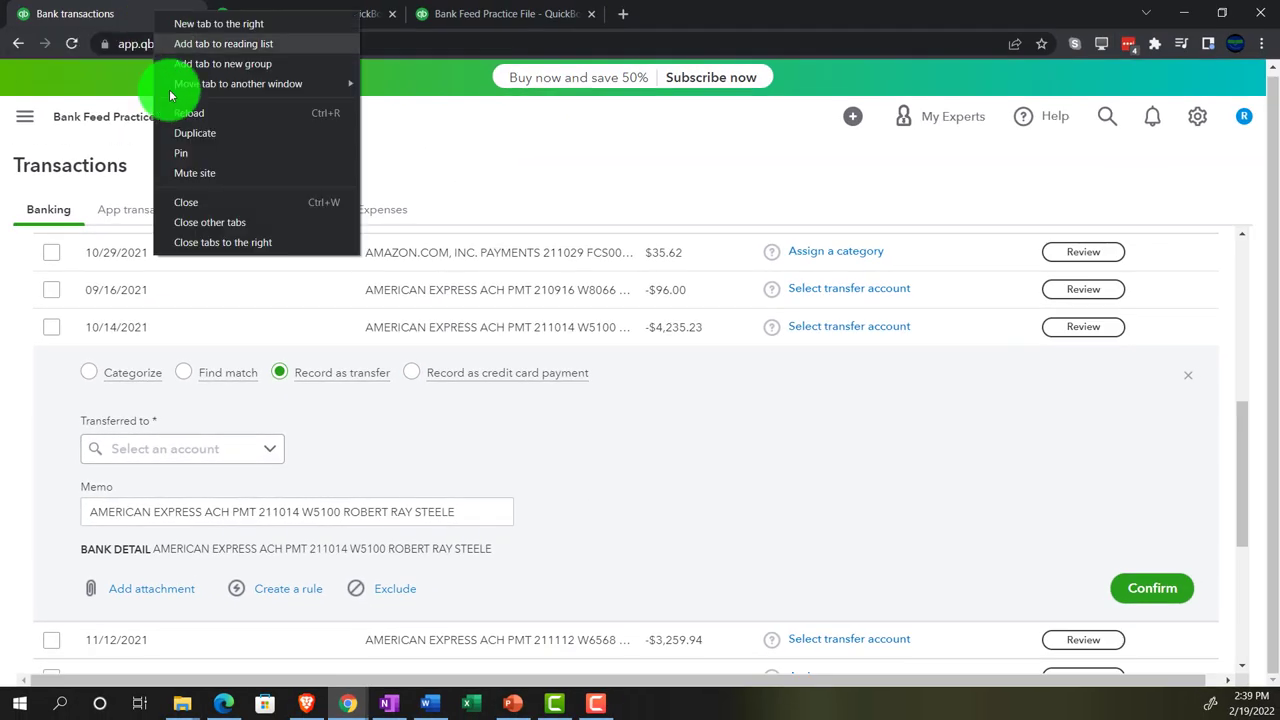
{"action": "left_click", "coordinate": [178, 134]}
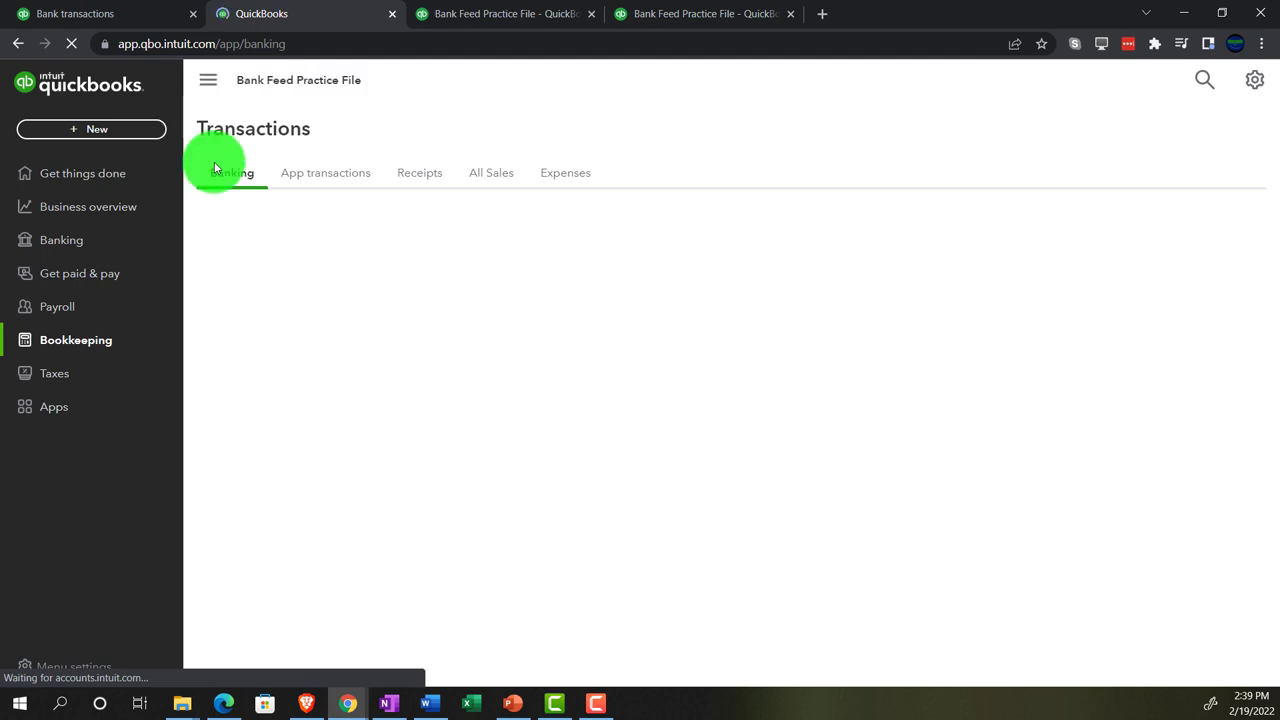
{"action": "left_click", "coordinate": [1255, 84]}
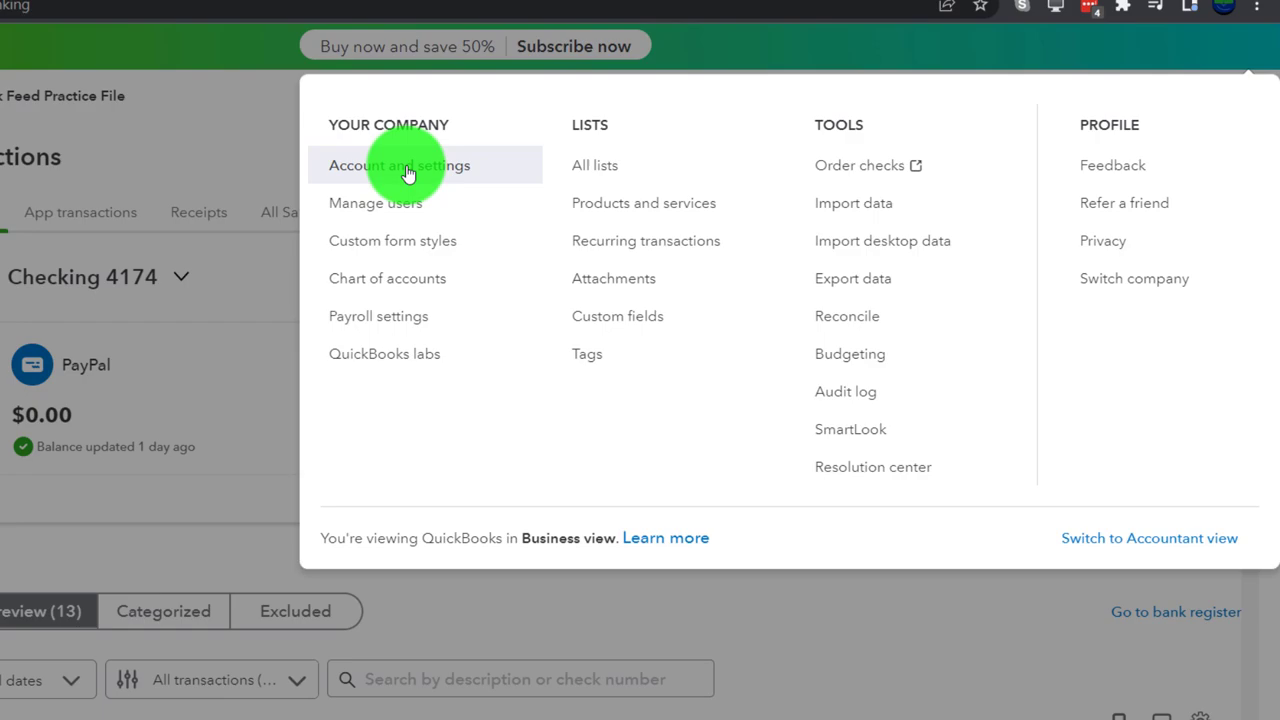
{"action": "left_click", "coordinate": [407, 168]}
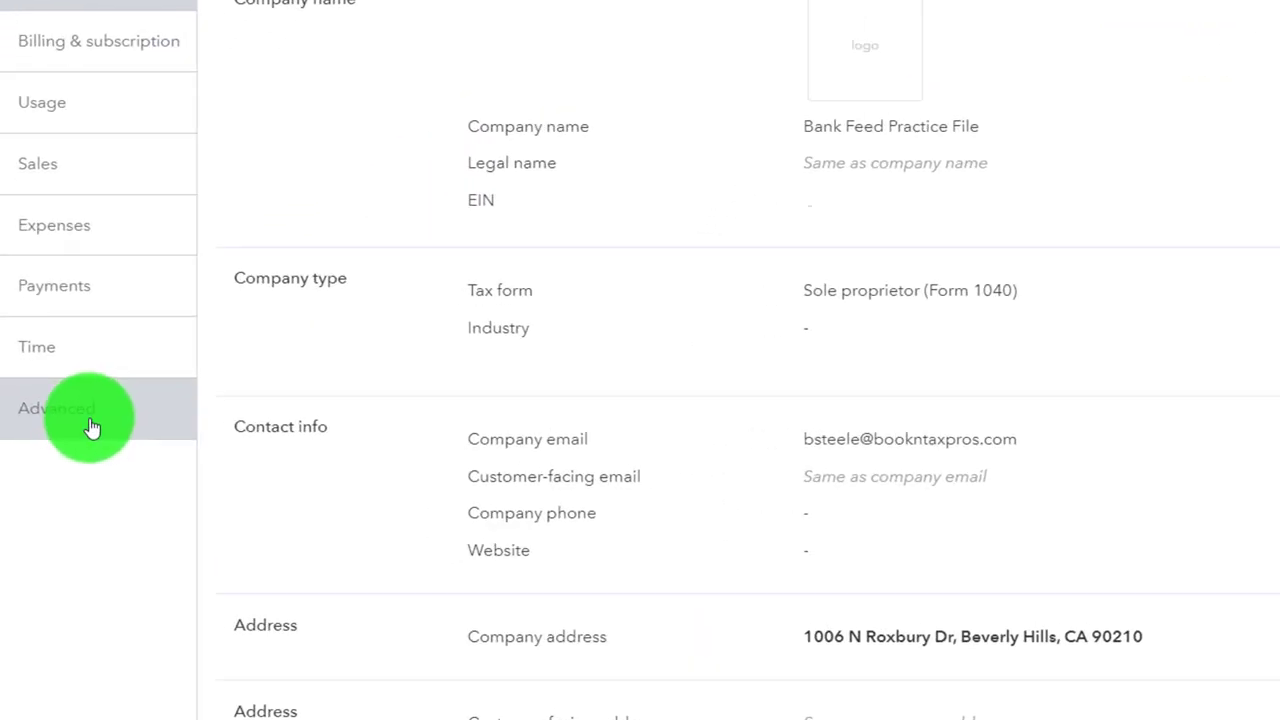
{"action": "left_click", "coordinate": [91, 427]}
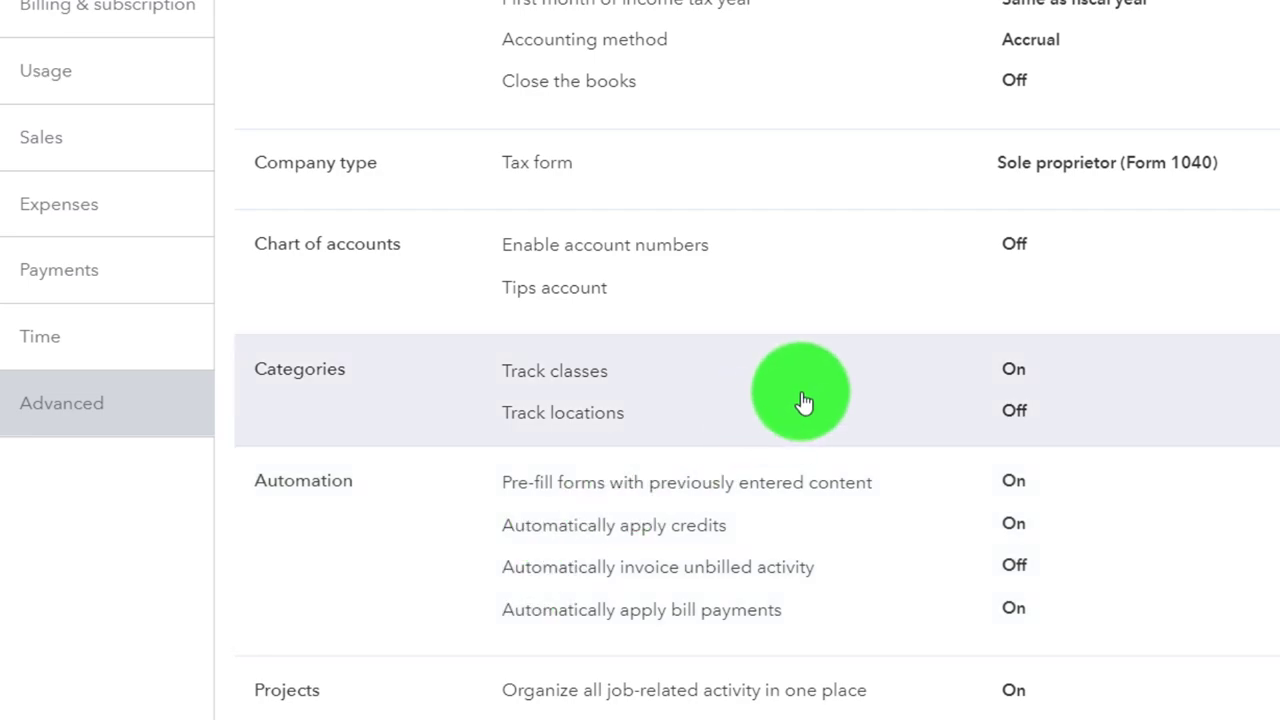
{"action": "left_click", "coordinate": [805, 402]}
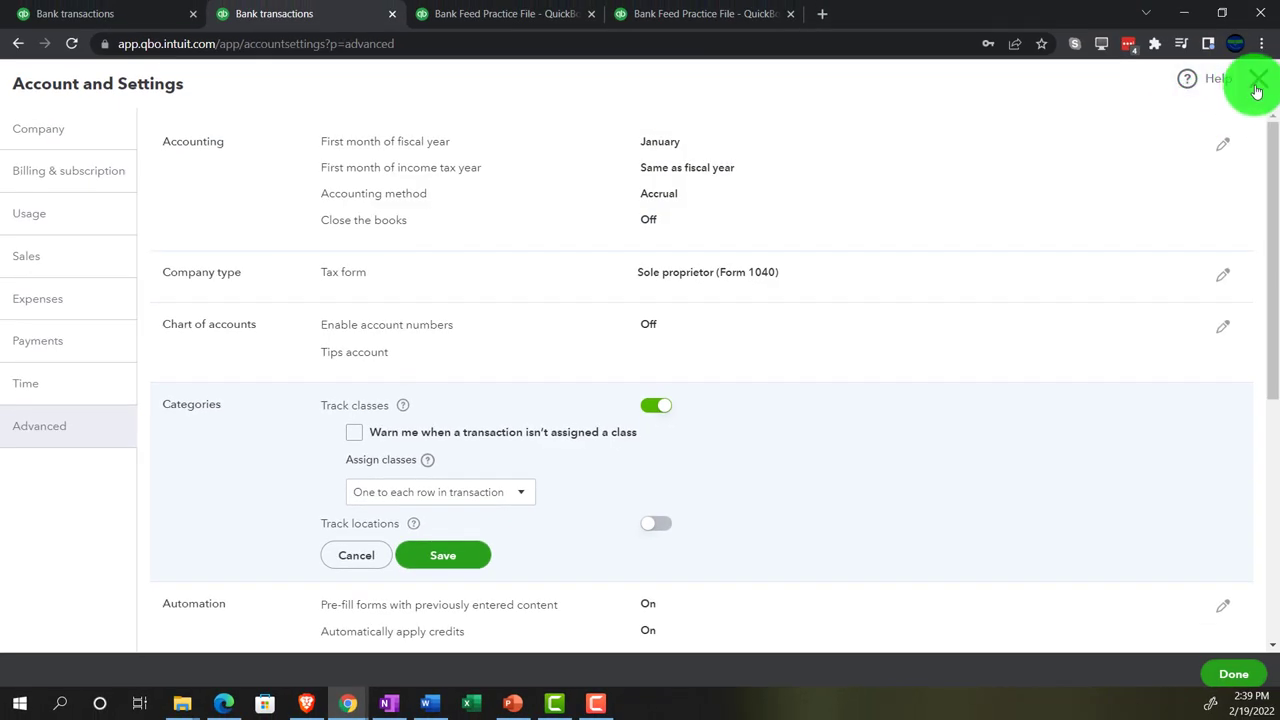
{"action": "left_click", "coordinate": [1257, 91]}
{"action": "left_click", "coordinate": [150, 17]}
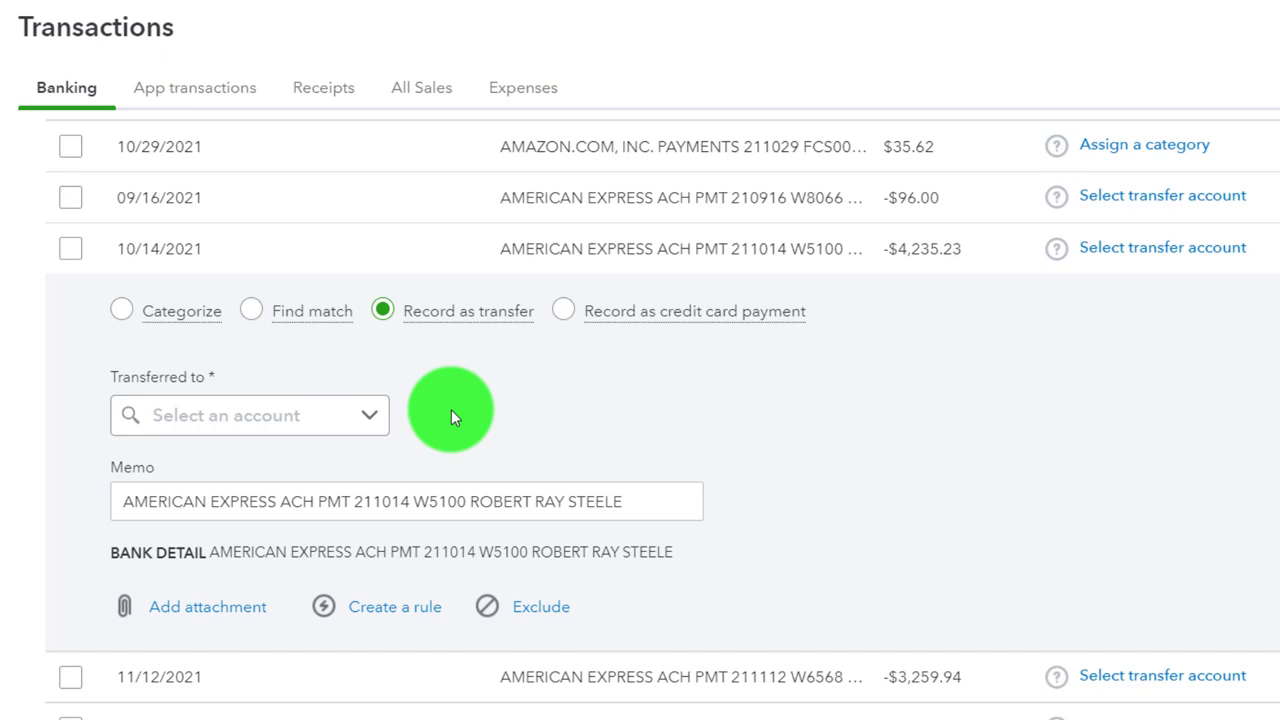
- Set the 10/14/2021 American Express payment to Categorize with AMERICAN as a new vendor, and open its category list
{"action": "left_click", "coordinate": [122, 311]}
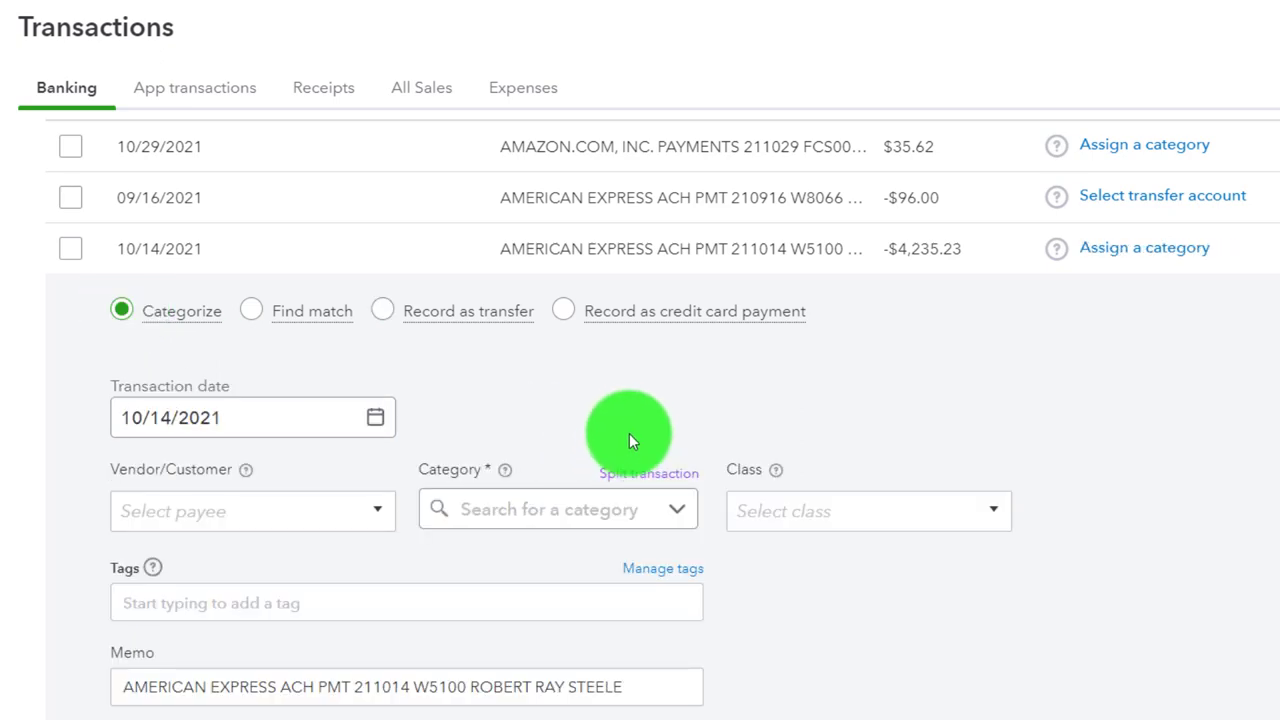
{"action": "scroll", "coordinate": [629, 436], "scroll_direction": "down", "scroll_amount": 1}
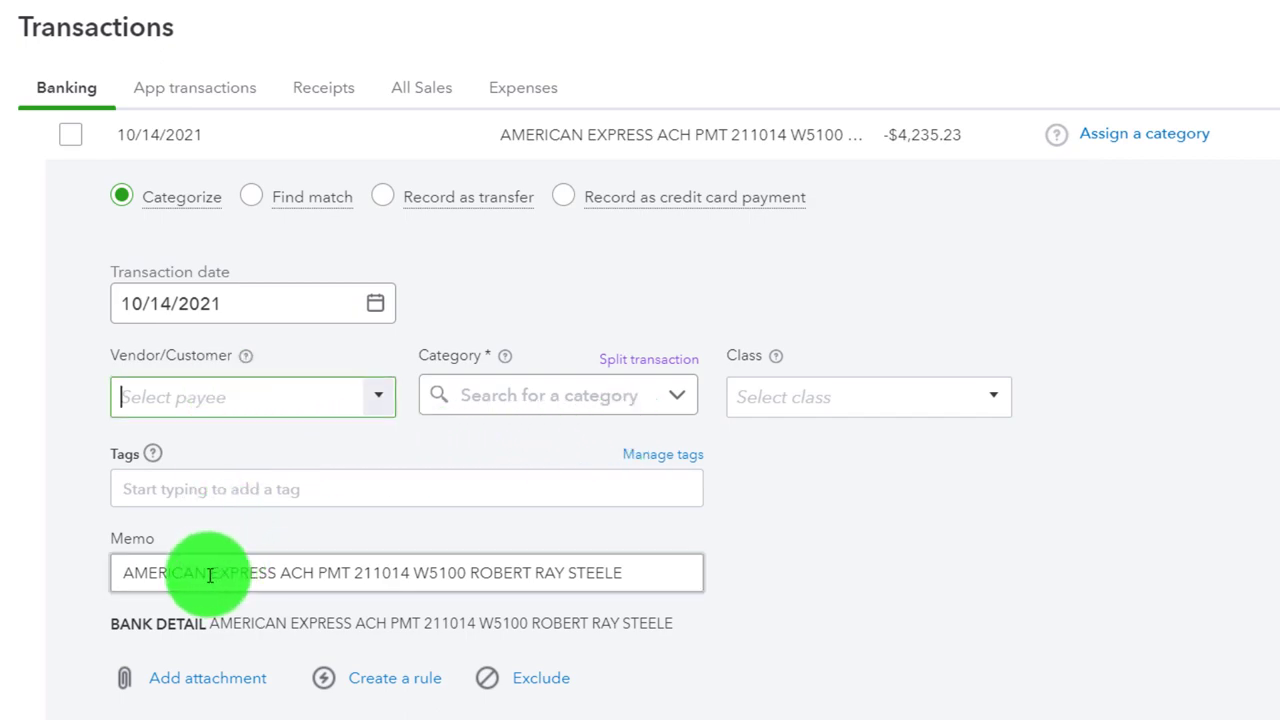
{"action": "left_click_drag", "start_coordinate": [209, 573], "coordinate": [87, 568]}
{"action": "key", "text": "ctrl+c"}
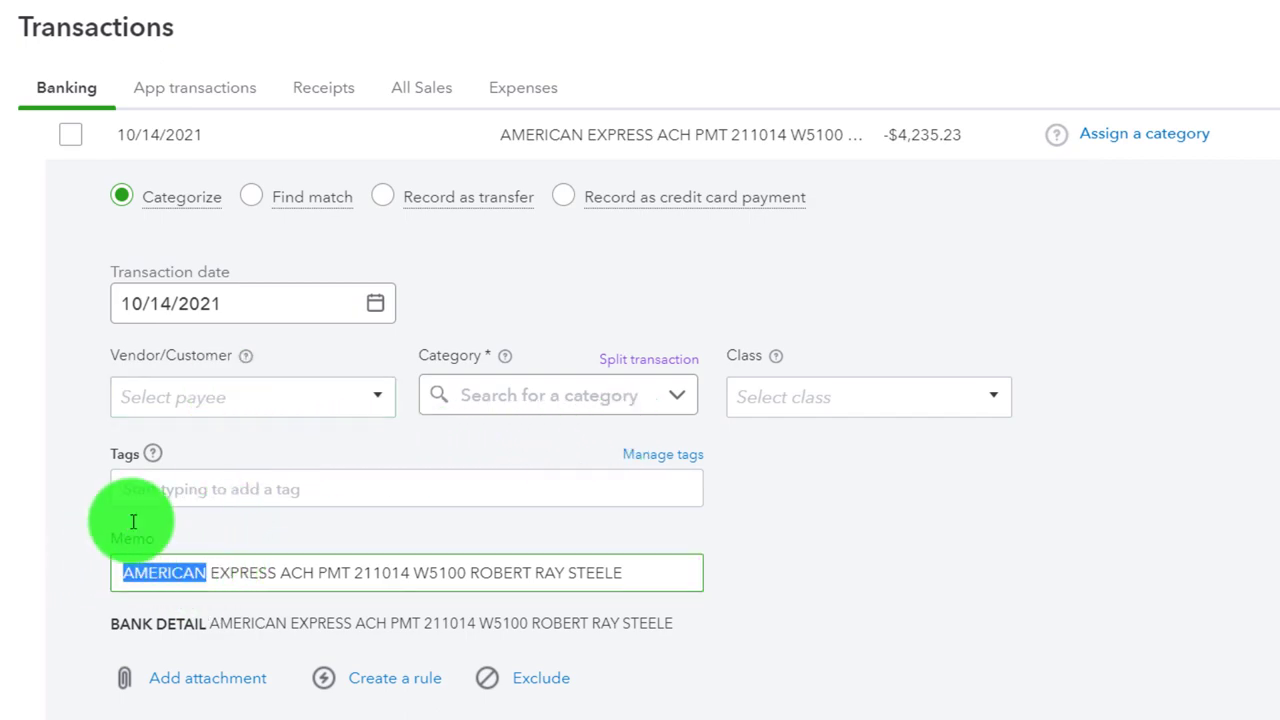
{"action": "left_click", "coordinate": [183, 397]}
{"action": "key", "text": "ctrl+v"}
{"action": "key", "text": "BackSpace"}
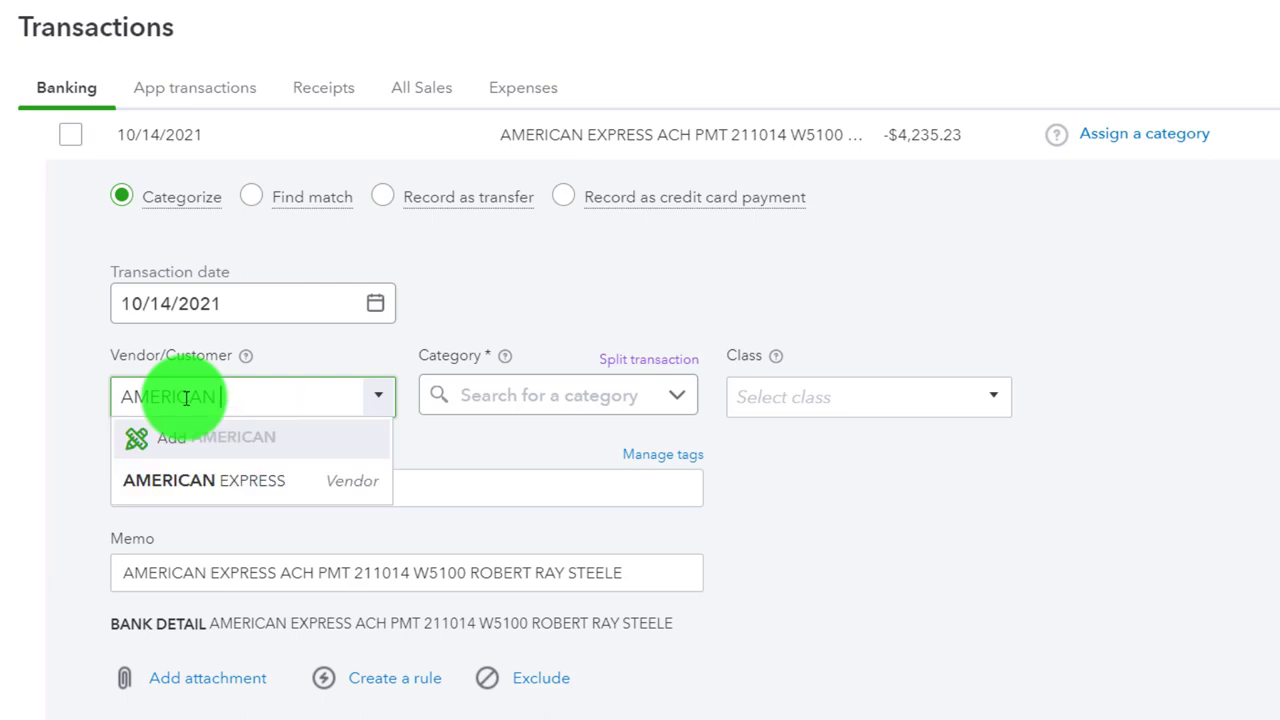
{"action": "key", "text": "Return"}
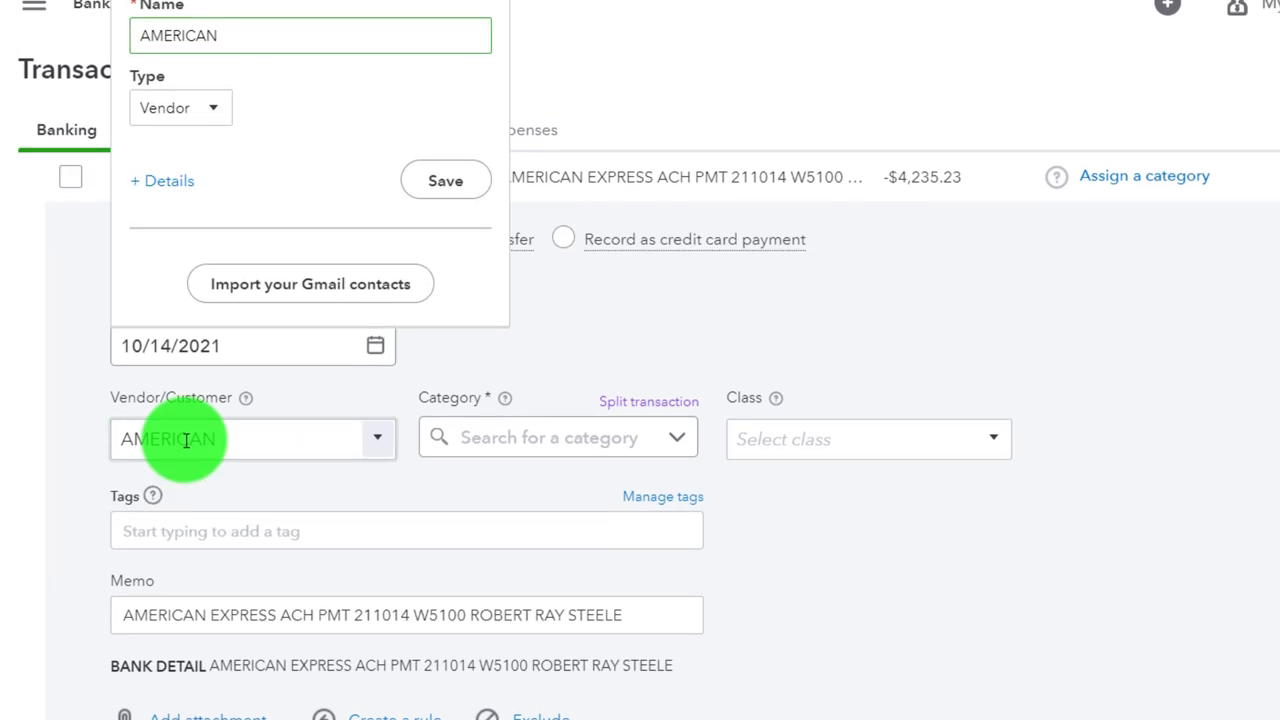
{"action": "left_click", "coordinate": [432, 283]}
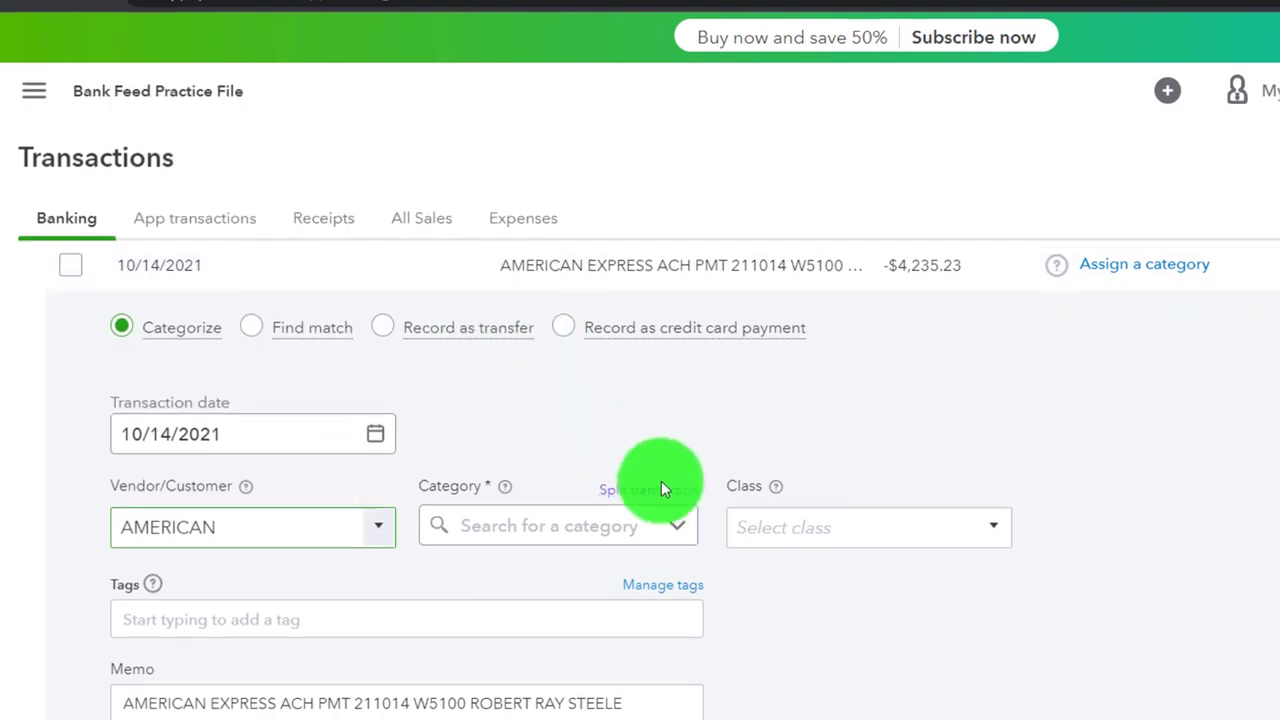
{"action": "scroll", "coordinate": [657, 480], "scroll_direction": "down", "scroll_amount": 1}
{"action": "left_click", "coordinate": [677, 430]}
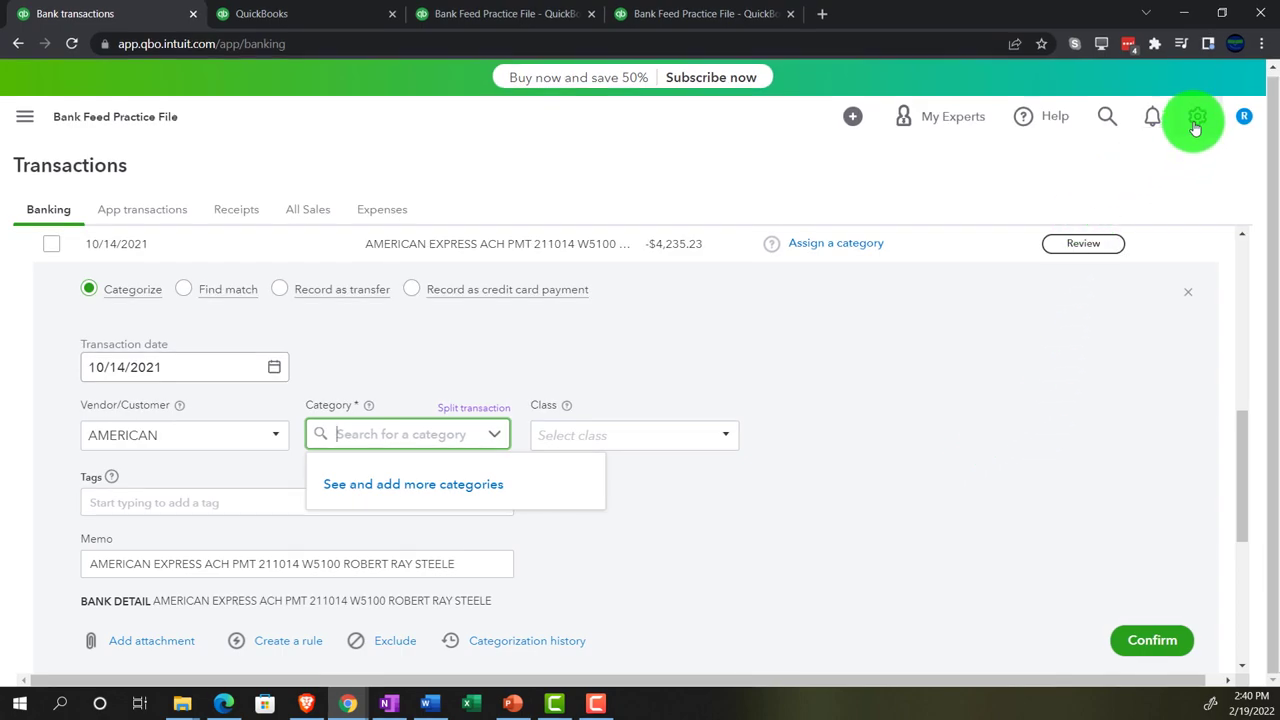
- Switch QuickBooks from Business view to Accountant view and hide the navigation menu
{"action": "left_click", "coordinate": [1196, 124]}
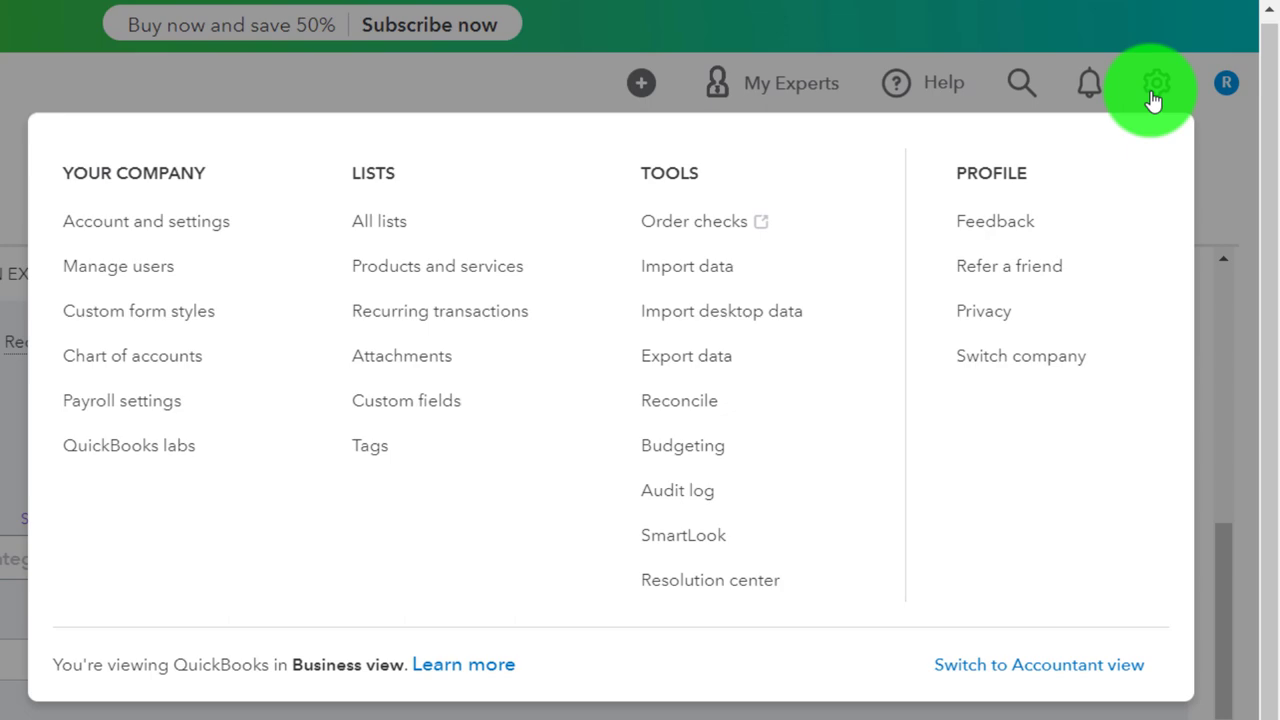
{"action": "left_click", "coordinate": [1054, 665]}
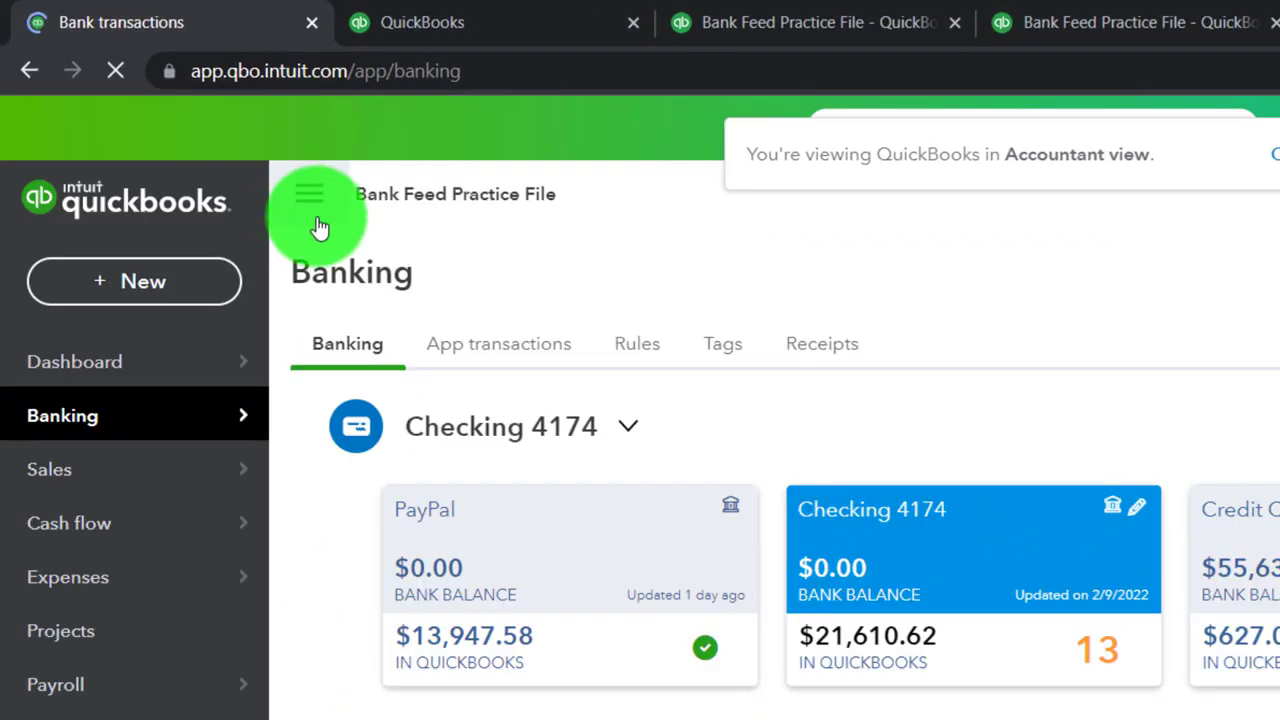
{"action": "left_click", "coordinate": [307, 207]}
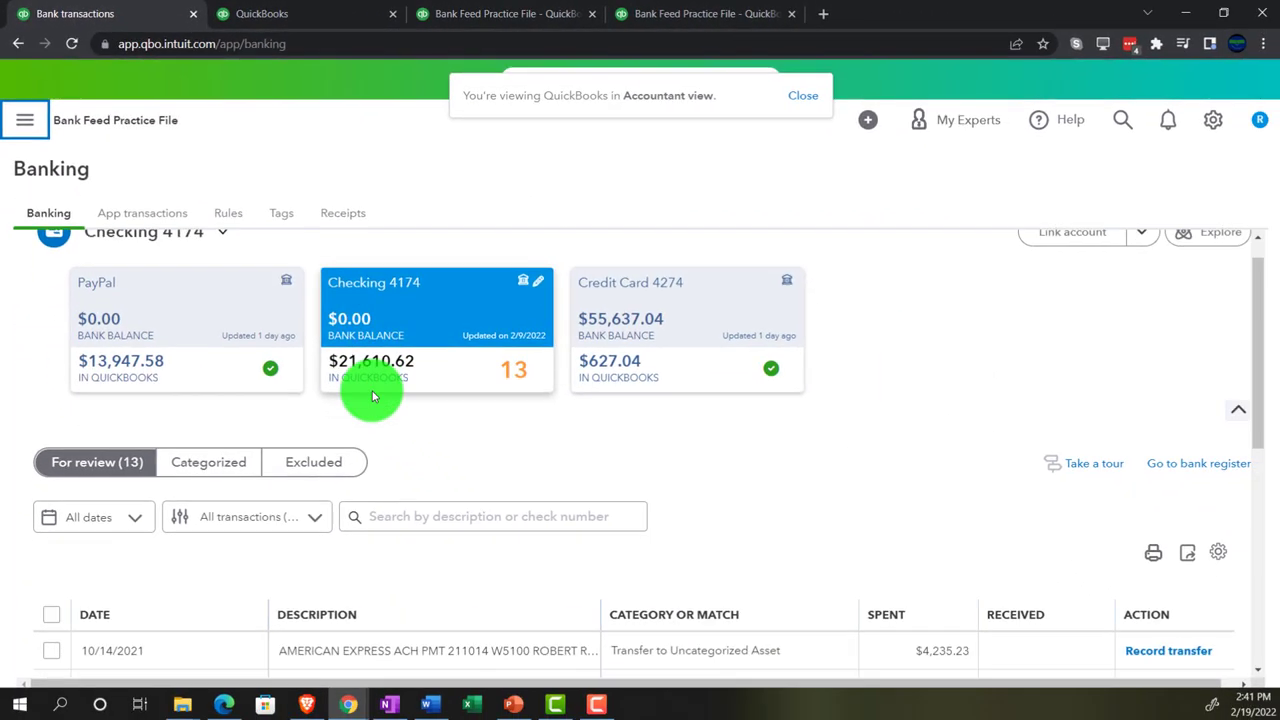
- Open the details of the 11/12/2021 American Express payment in the checking account's review list
{"action": "scroll", "coordinate": [371, 389], "scroll_direction": "down", "scroll_amount": 1}
{"action": "scroll", "coordinate": [371, 389], "scroll_direction": "down", "scroll_amount": 2}
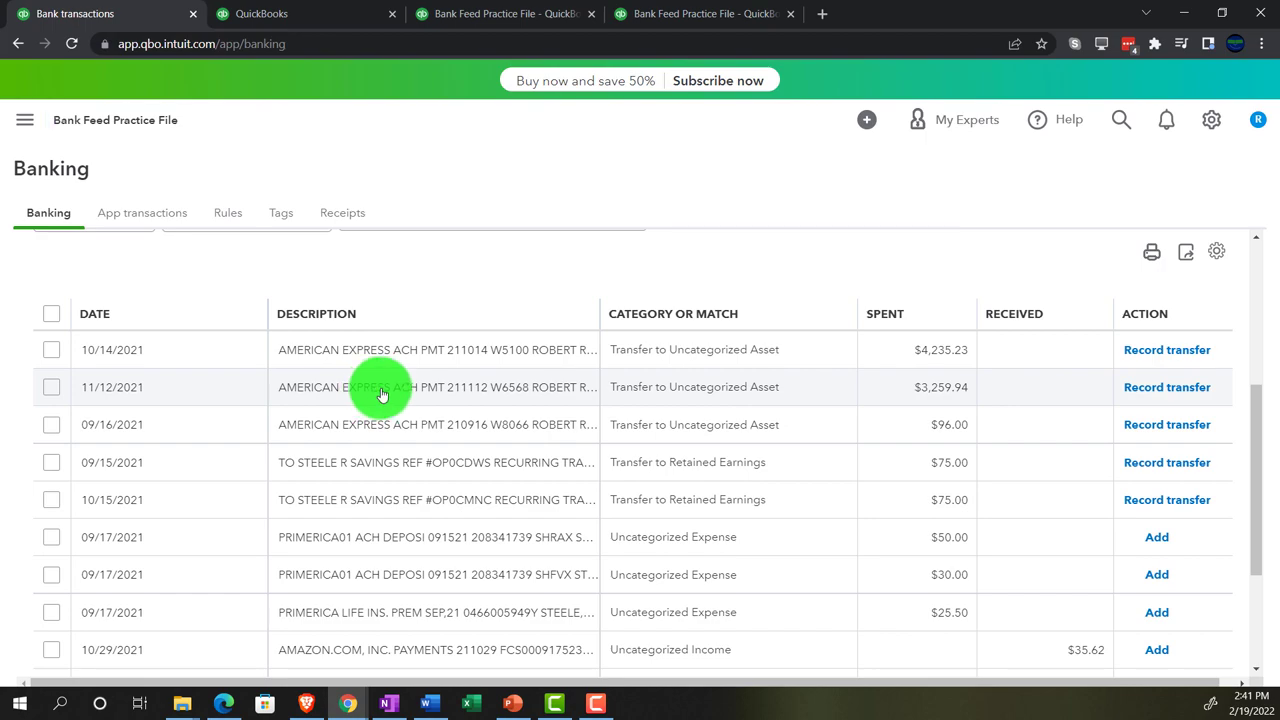
{"action": "left_click", "coordinate": [381, 394]}
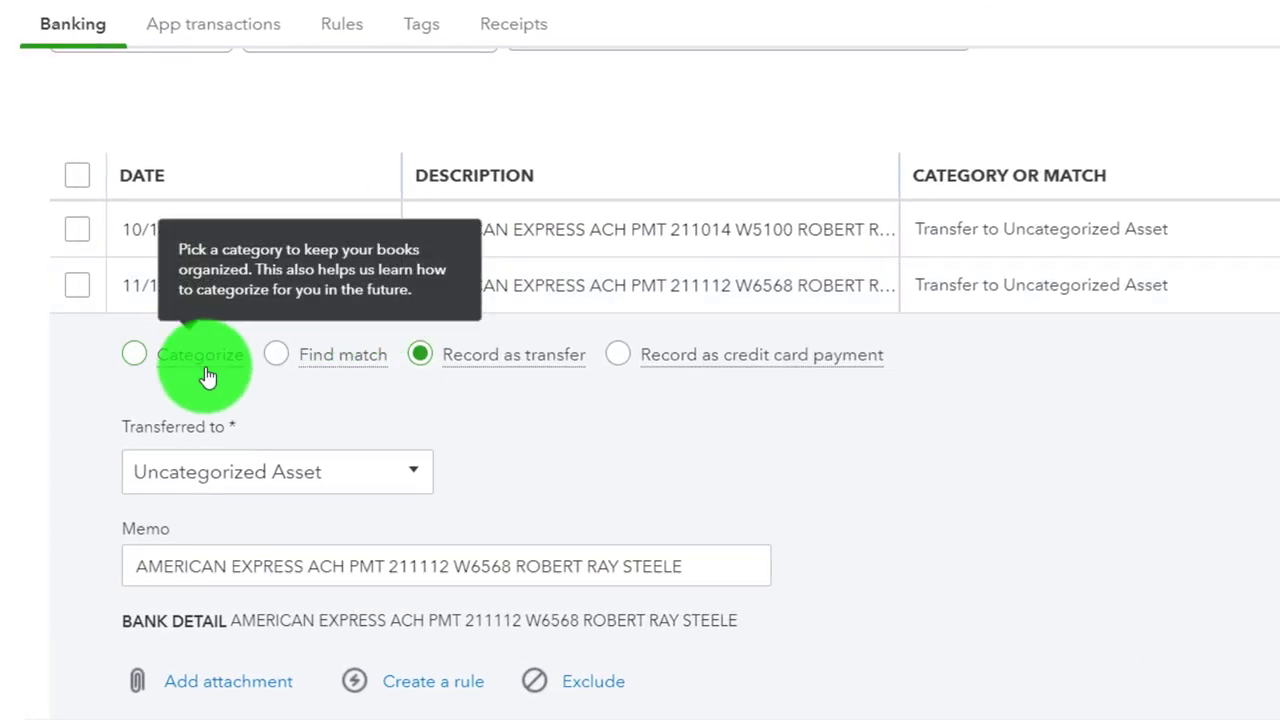
- Set the 11/12/2021 American Express payment to Categorize with AMERICAN as the vendor
{"action": "left_click", "coordinate": [127, 358]}
{"action": "scroll", "coordinate": [150, 380], "scroll_direction": "down", "scroll_amount": 3}
{"action": "left_click", "coordinate": [194, 316]}
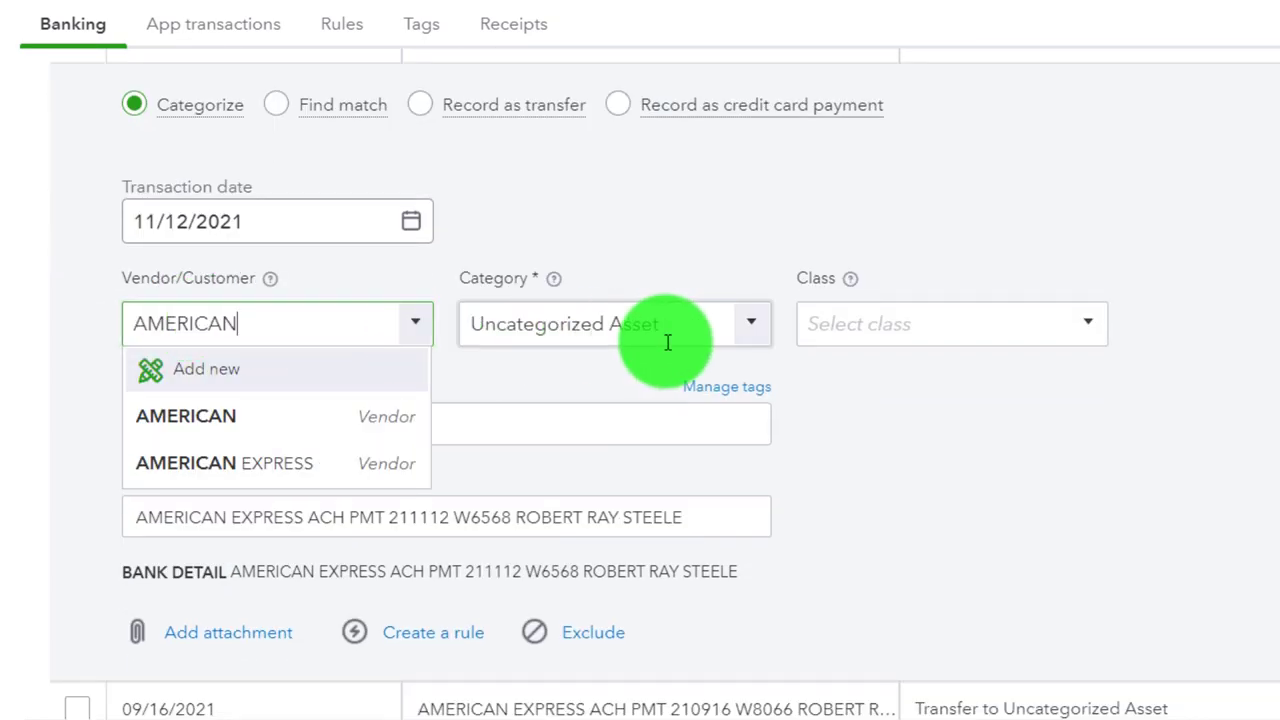
- Start adding a new account as the payment's category and set its account type to Expenses
{"action": "left_click", "coordinate": [755, 330]}
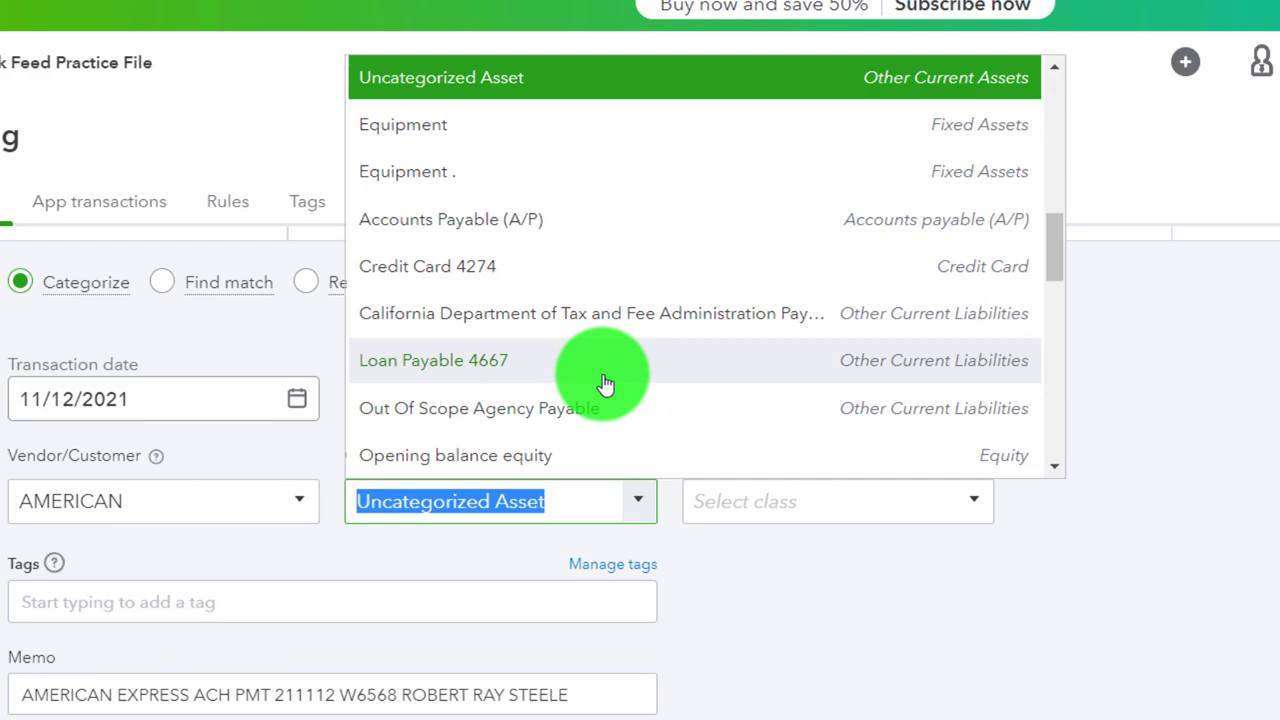
{"action": "scroll", "coordinate": [689, 252], "scroll_direction": "up", "scroll_amount": 5}
{"action": "scroll", "coordinate": [605, 385], "scroll_direction": "up", "scroll_amount": 2}
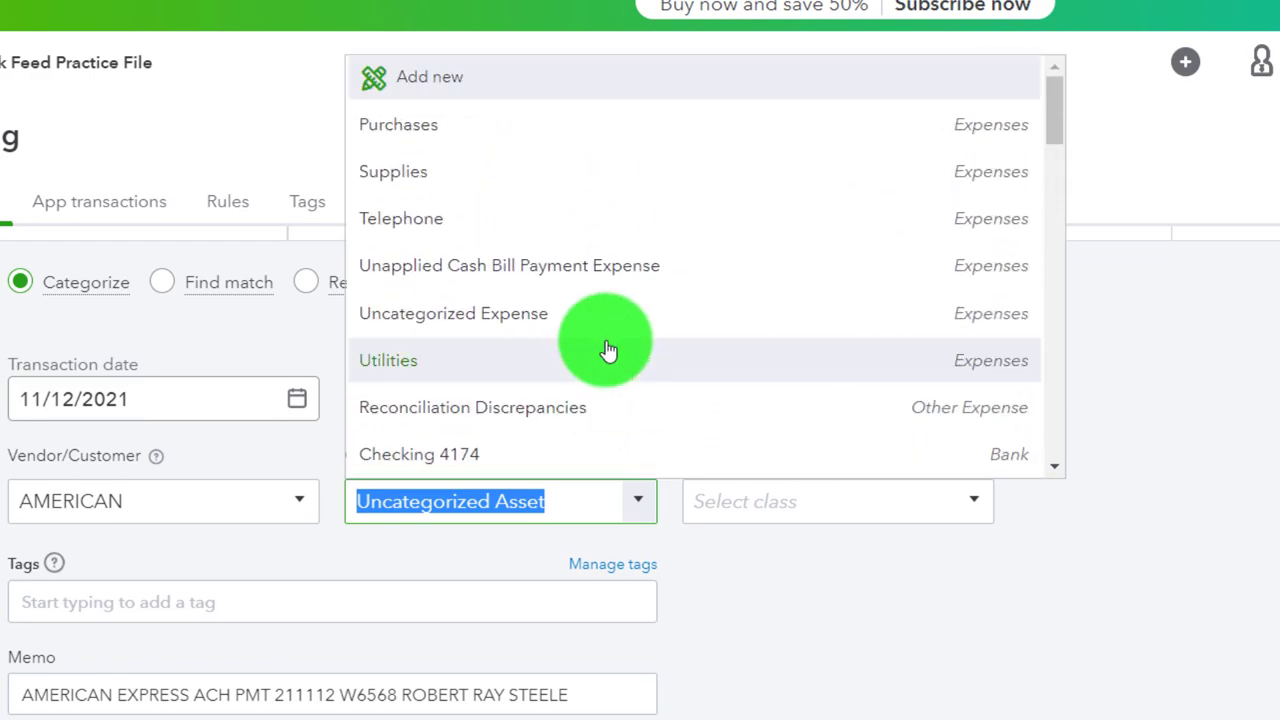
{"action": "left_click", "coordinate": [449, 86]}
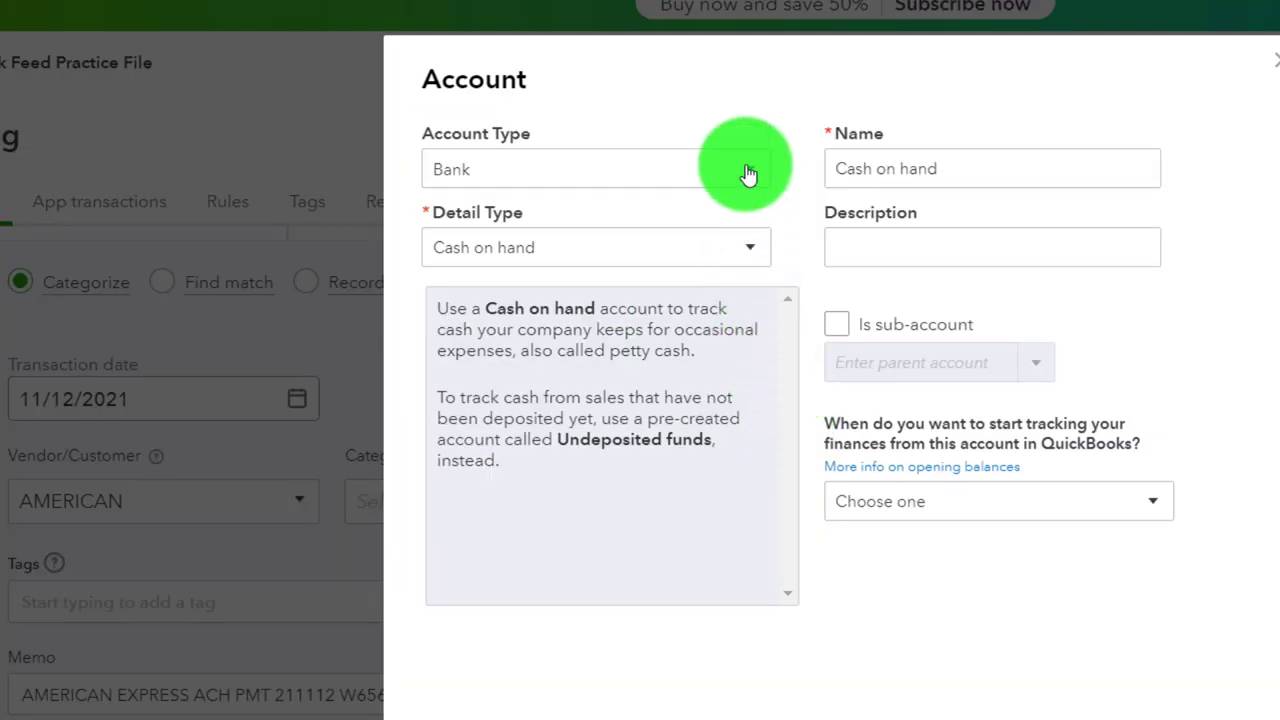
{"action": "left_click", "coordinate": [748, 175]}
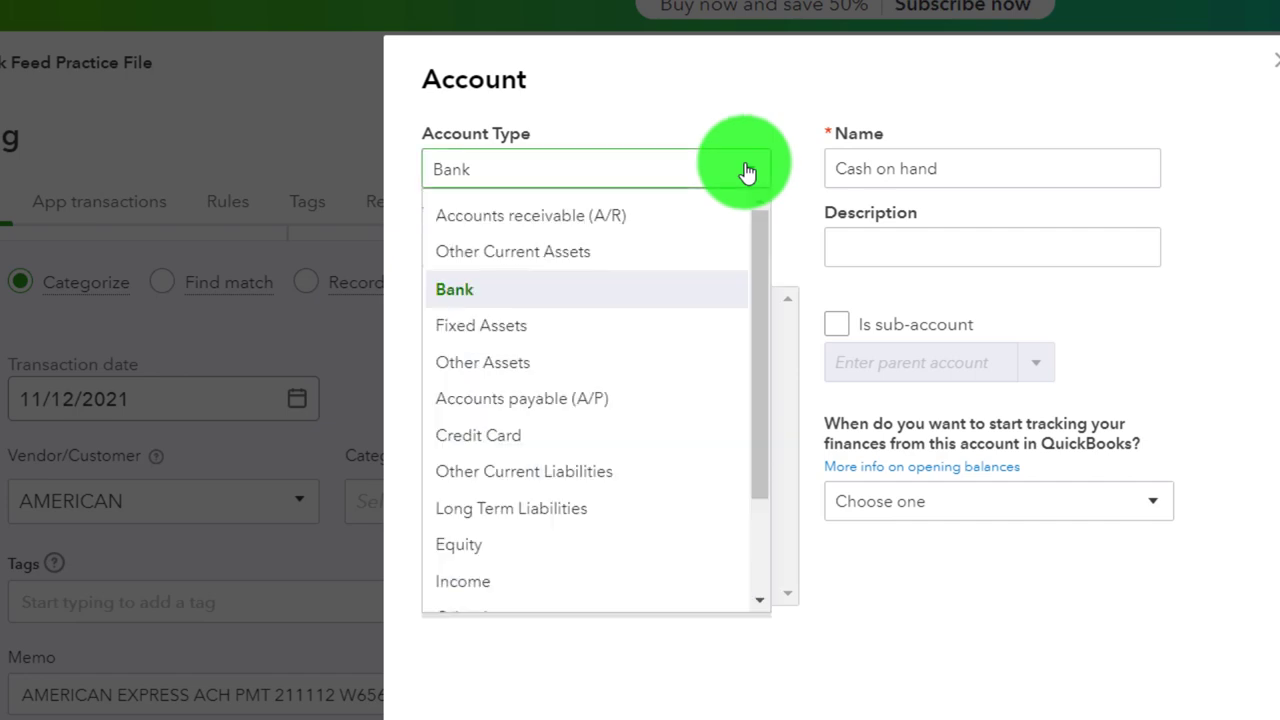
{"action": "scroll", "coordinate": [690, 320], "scroll_direction": "down", "scroll_amount": 3}
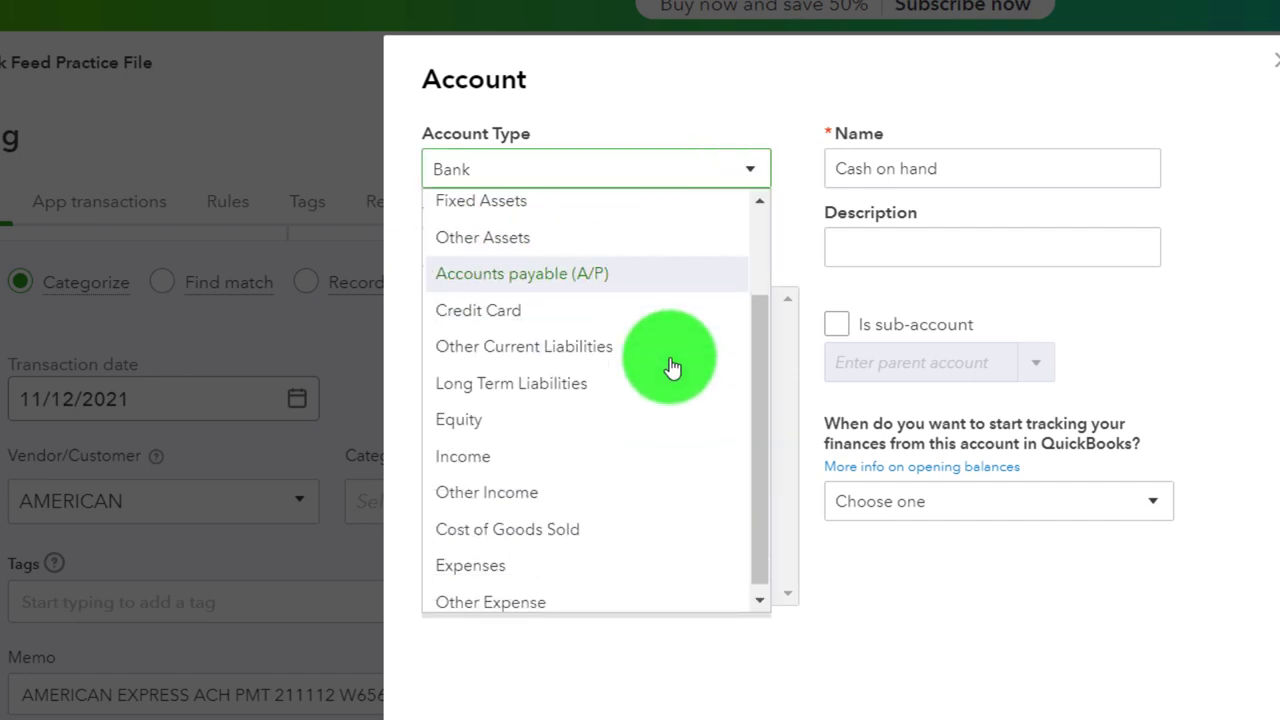
{"action": "left_click", "coordinate": [627, 560]}
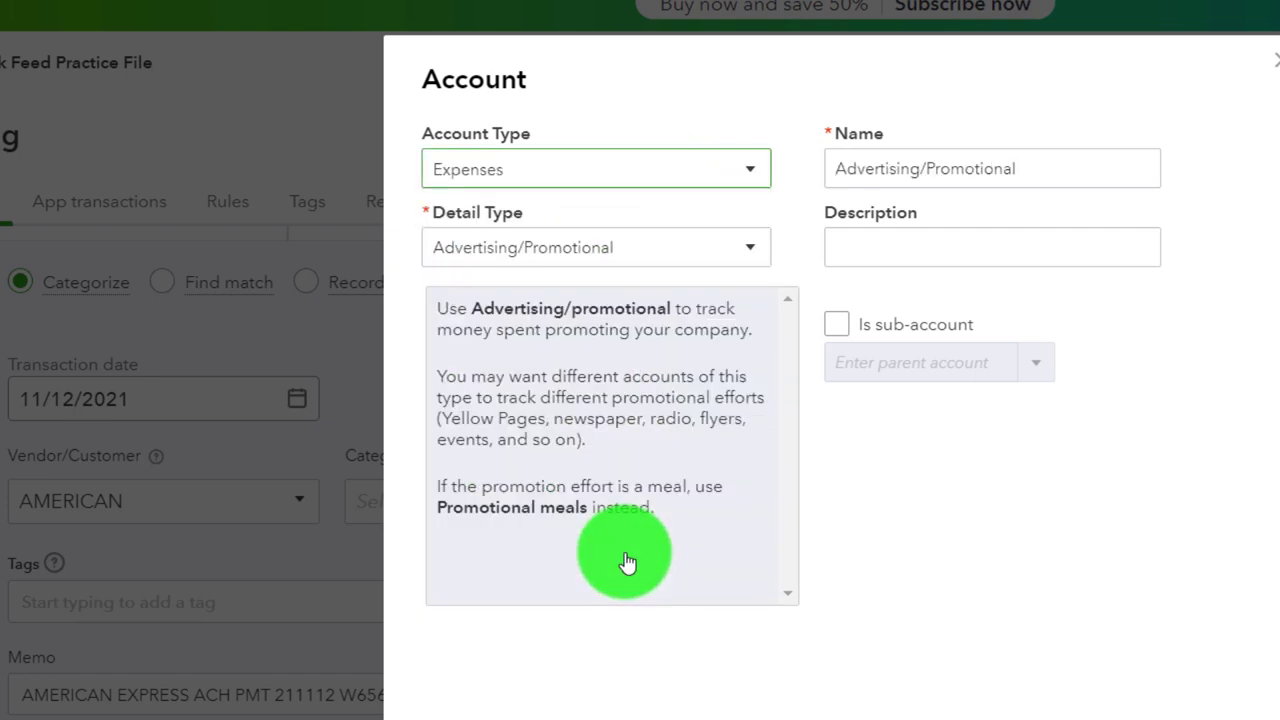
- Give the new account the detail type Legal & Professional Fees, name it Legal & Professional Fees L1, and save it
{"action": "left_click", "coordinate": [729, 250]}
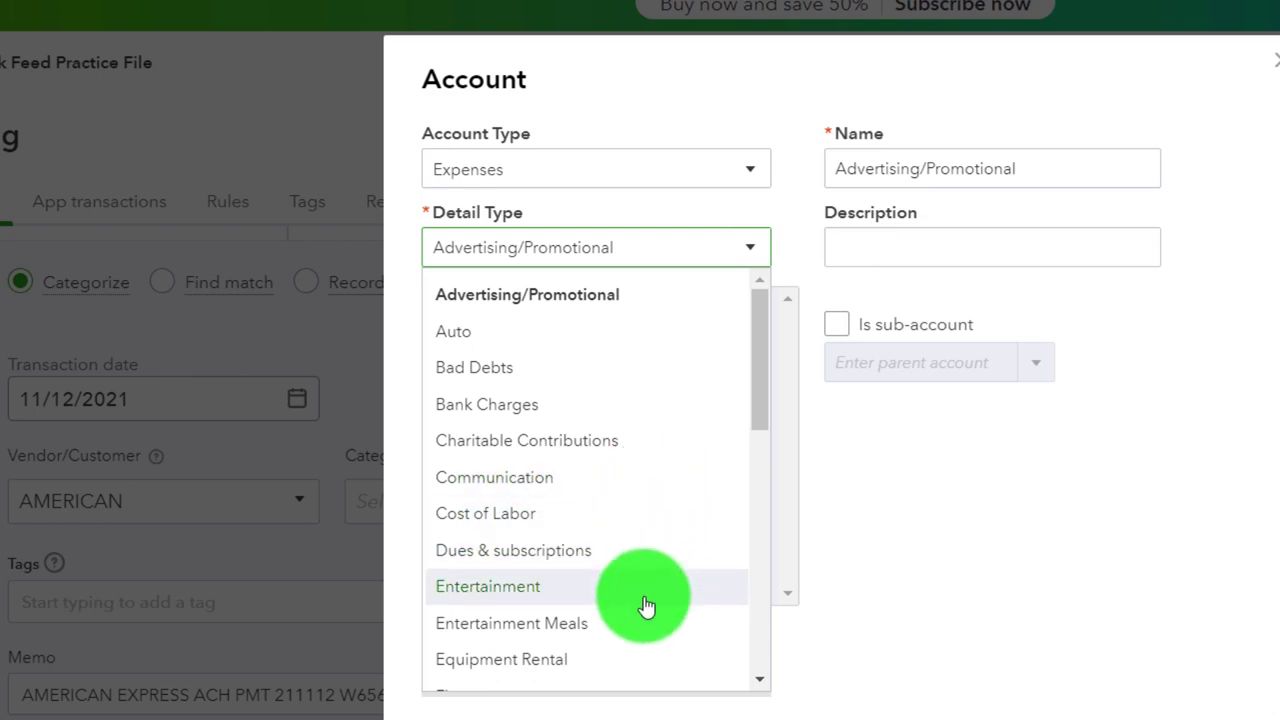
{"action": "scroll", "coordinate": [645, 638], "scroll_direction": "down", "scroll_amount": 2}
{"action": "scroll", "coordinate": [645, 638], "scroll_direction": "down", "scroll_amount": 3}
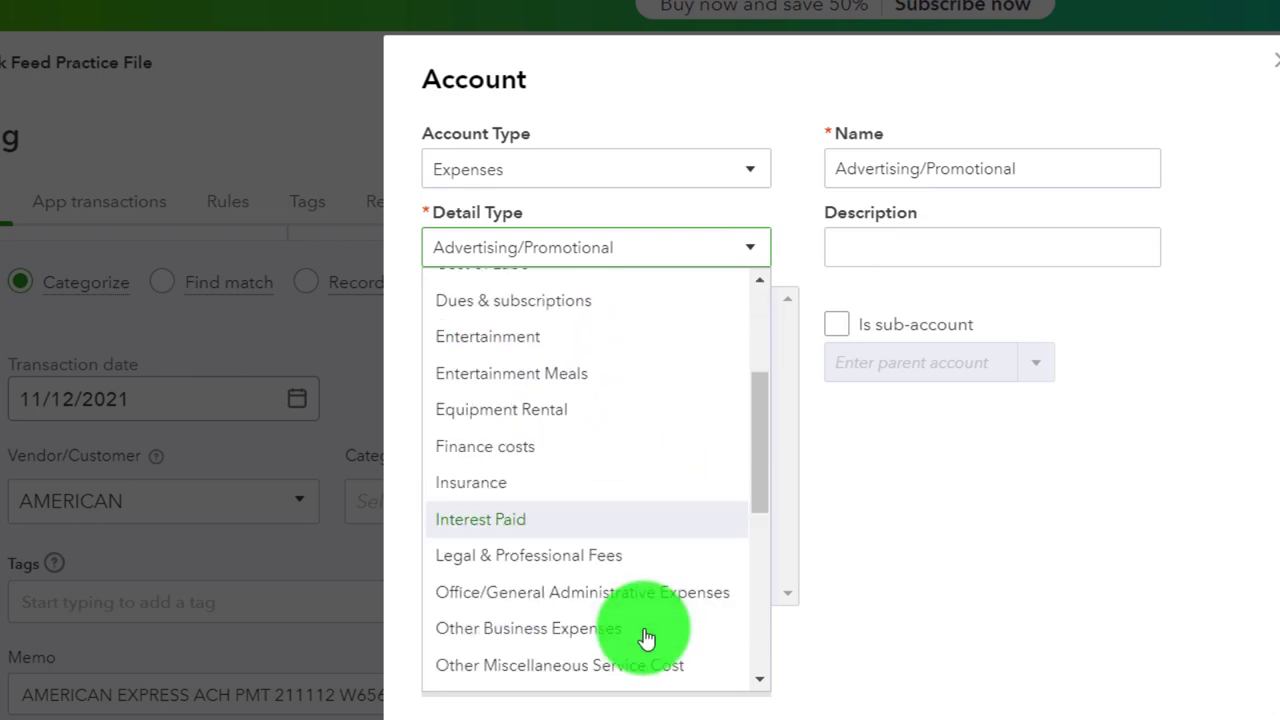
{"action": "left_click", "coordinate": [613, 556]}
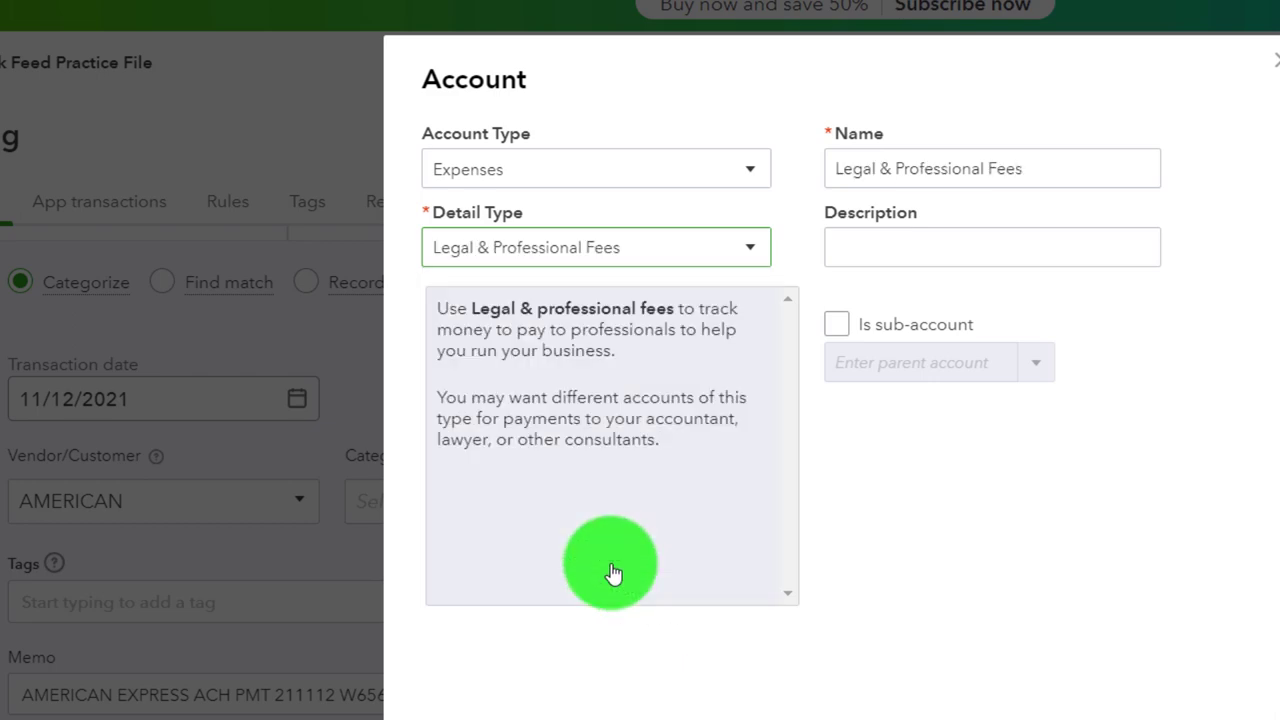
{"action": "triple_click", "coordinate": [1079, 162]}
{"action": "left_click", "coordinate": [1079, 162]}
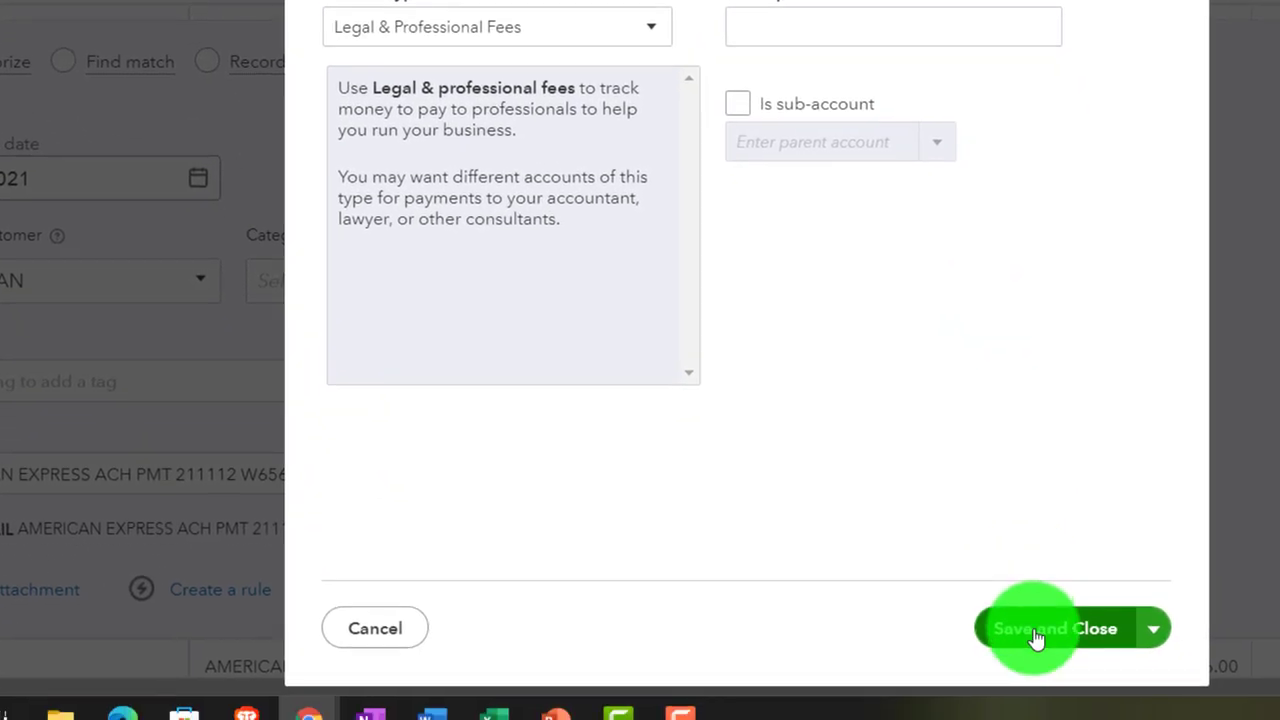
{"action": "left_click", "coordinate": [1037, 638]}
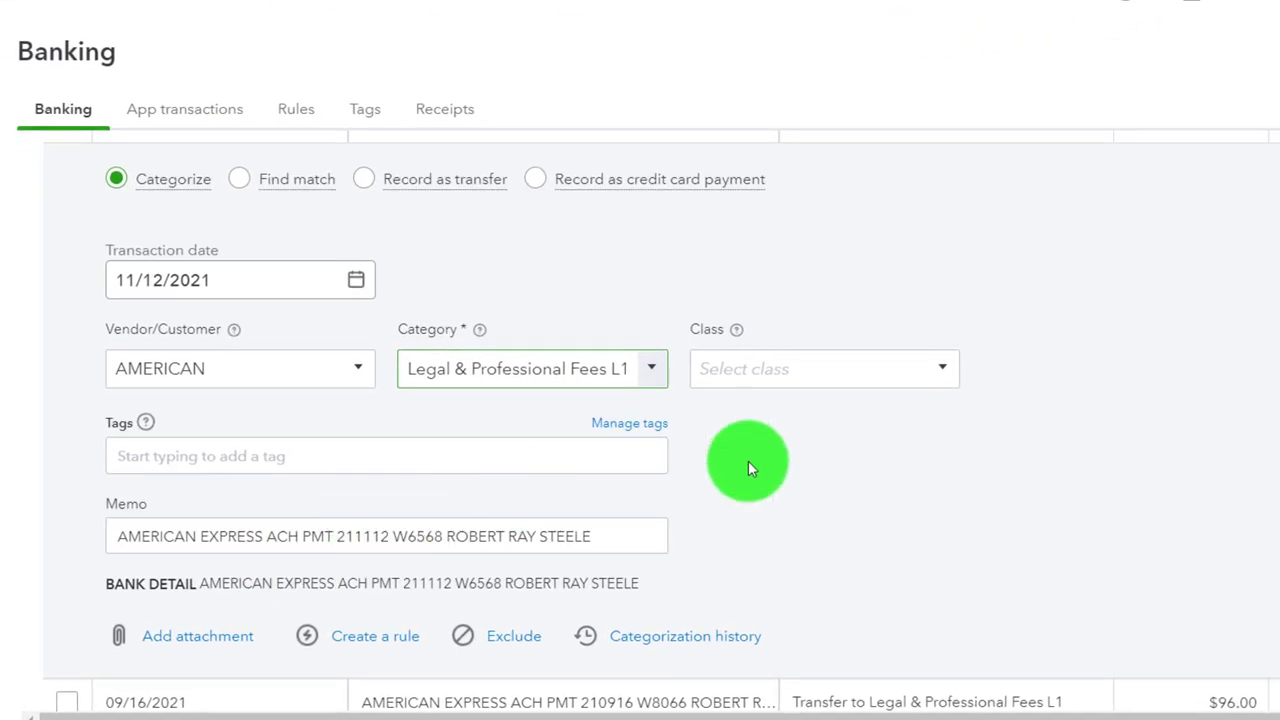
- Assign class L1 to the 11/12/2021 American Express payment
{"action": "left_click", "coordinate": [941, 375]}
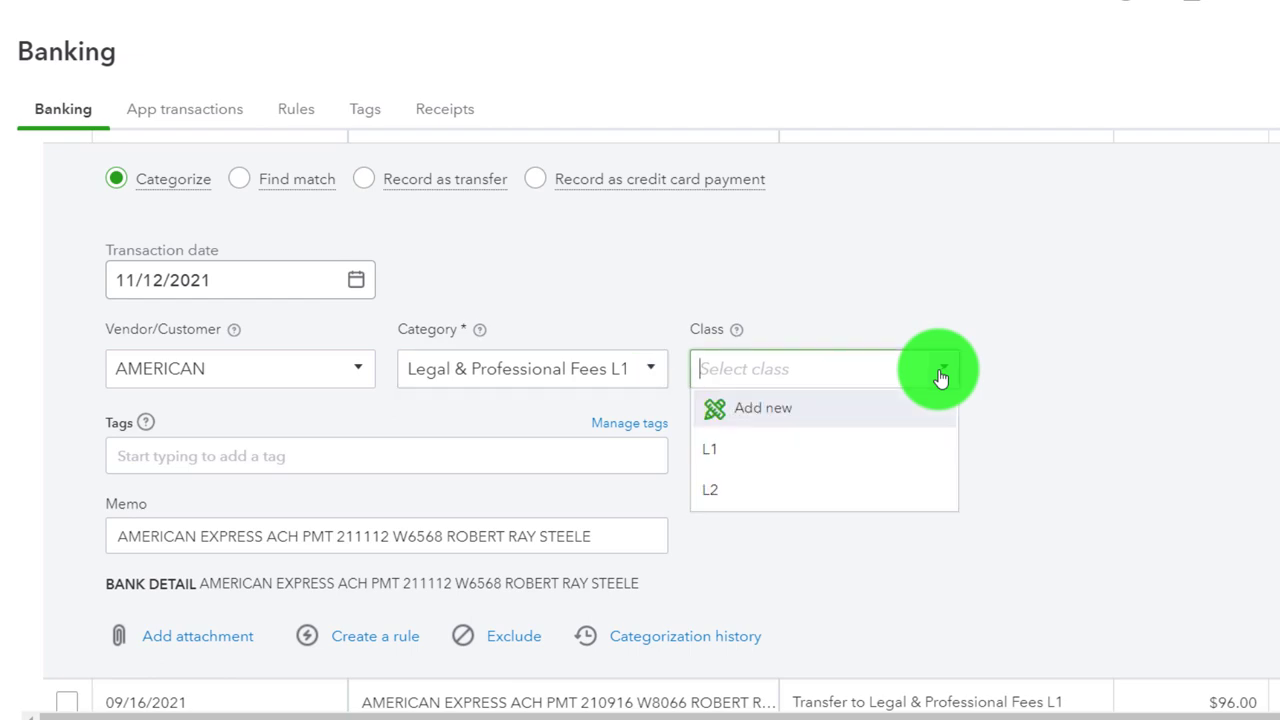
{"action": "left_click", "coordinate": [742, 453]}
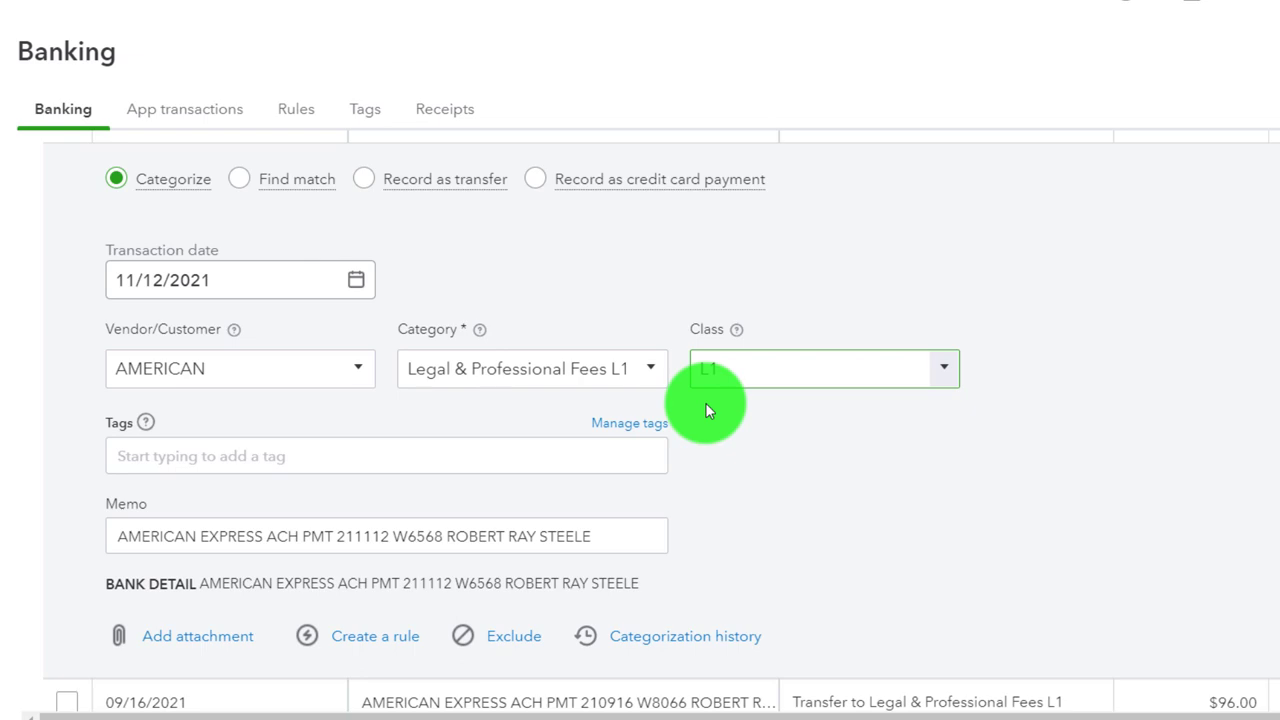
{"action": "left_click", "coordinate": [706, 404]}
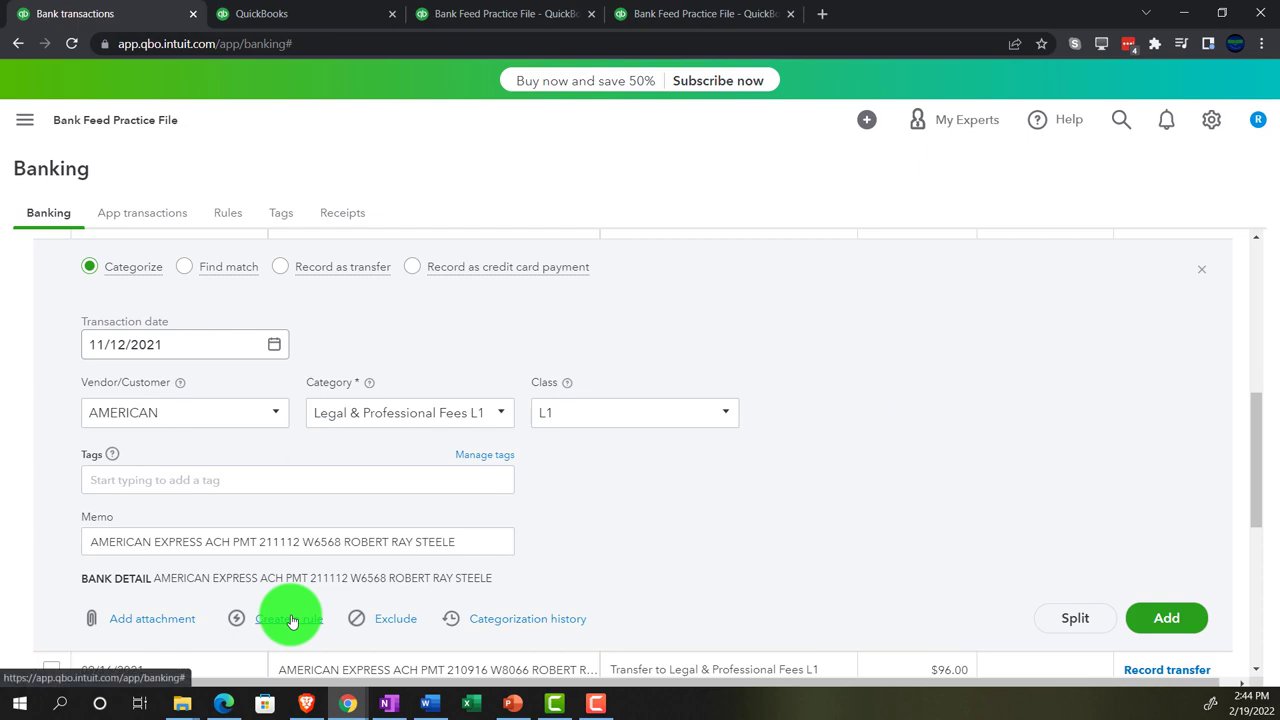
- Create a bank rule from the payment, name it AMERICAN, and check which bank accounts it can apply to
{"action": "left_click", "coordinate": [290, 621]}
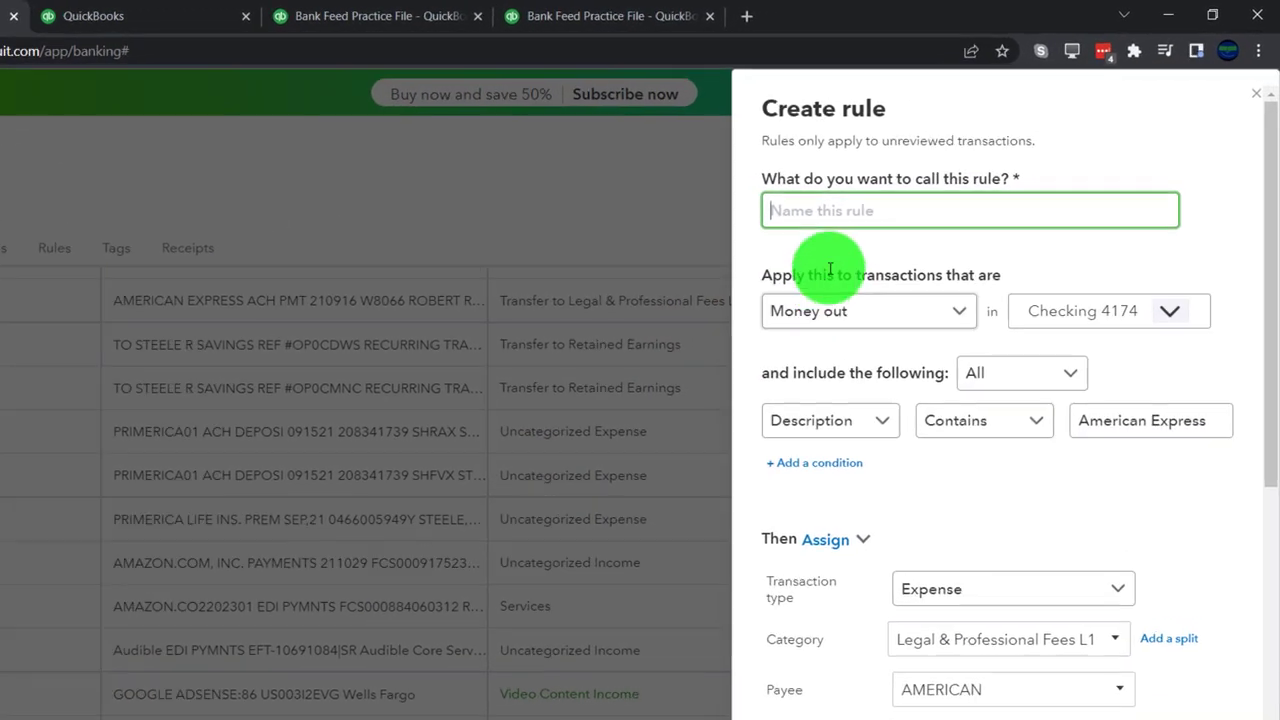
{"action": "type", "text": "AMERICAN"}
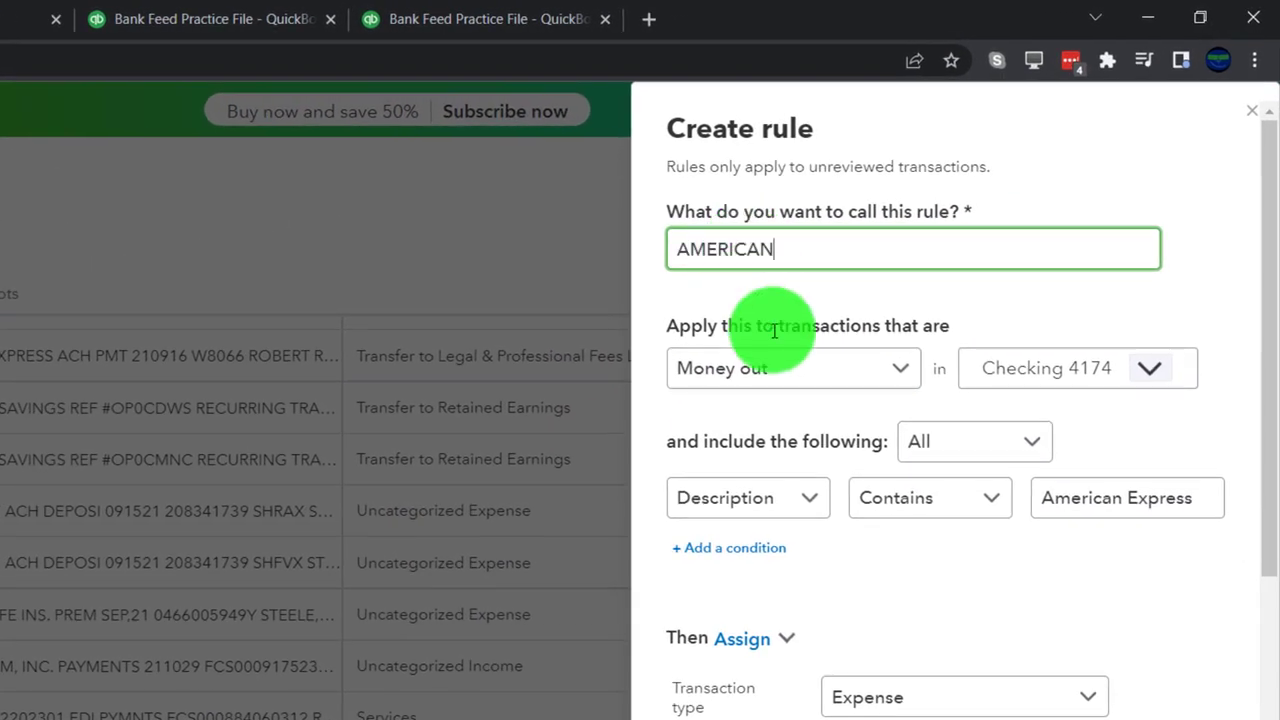
{"action": "left_click", "coordinate": [1149, 371]}
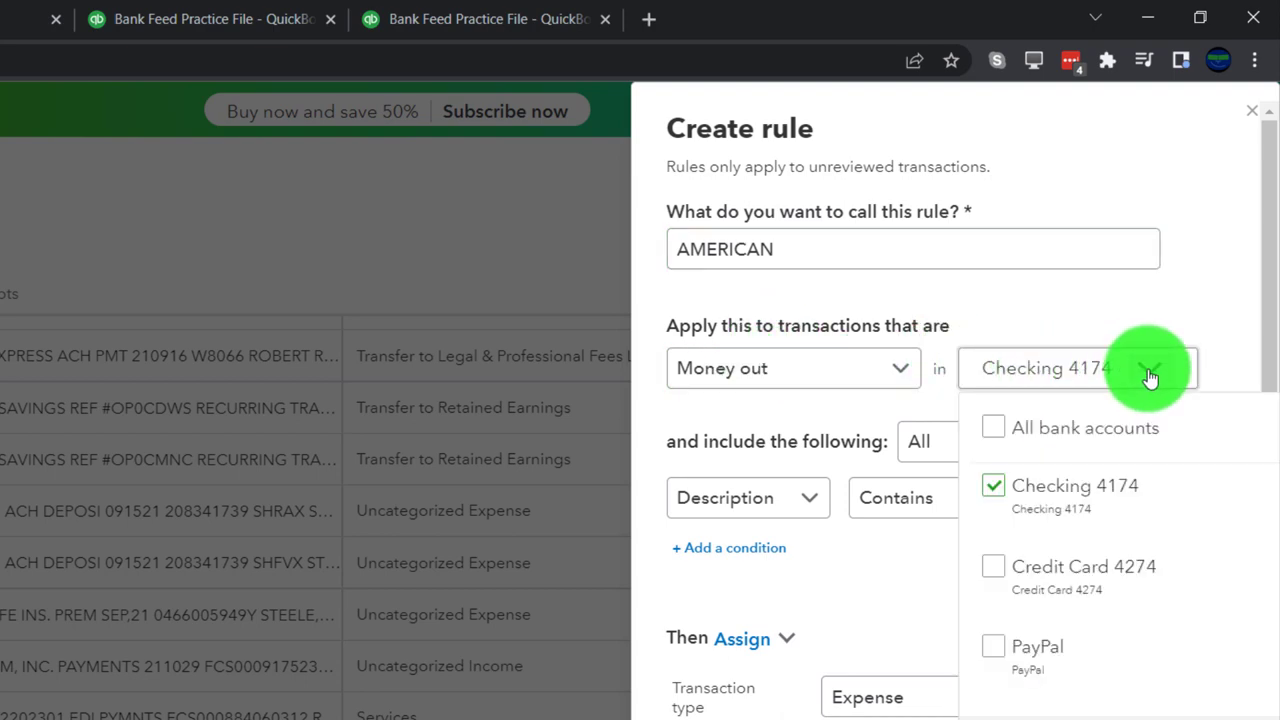
{"action": "left_click", "coordinate": [1150, 375]}
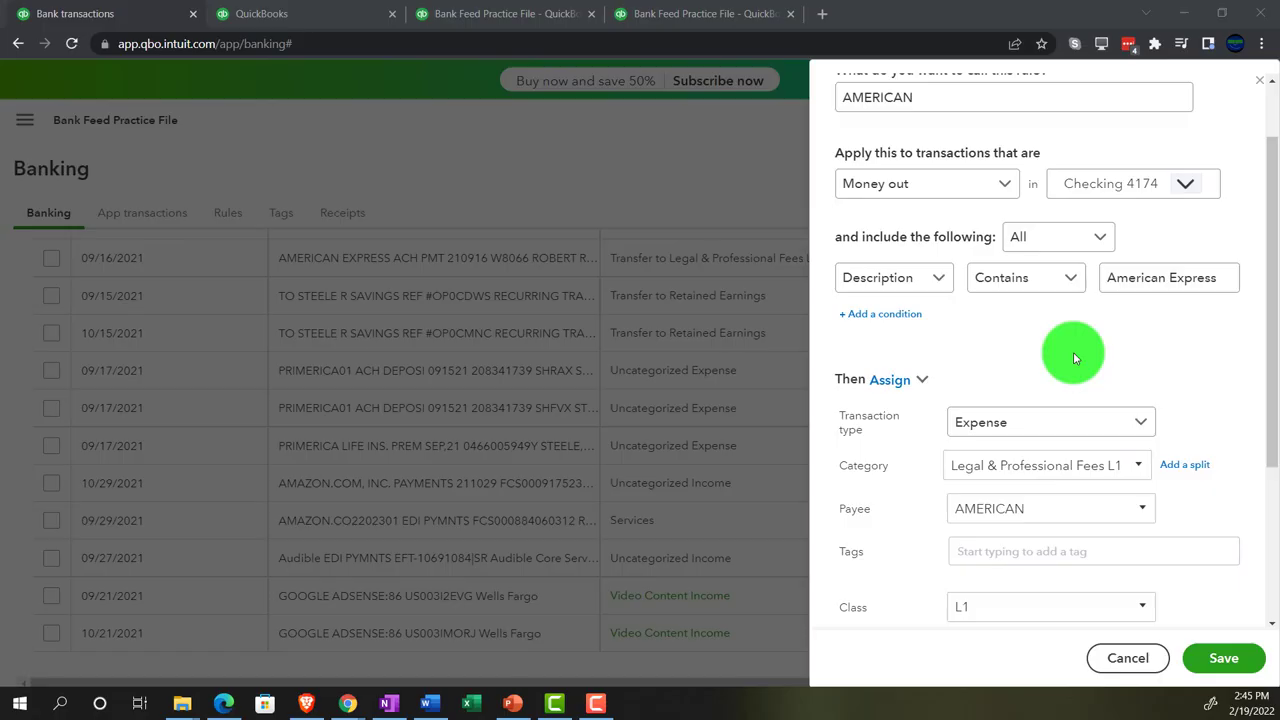
- Add a split to the rule's category assignment and check the split-by options, keeping Percentage (%)
{"action": "scroll", "coordinate": [991, 481], "scroll_direction": "down", "scroll_amount": 1}
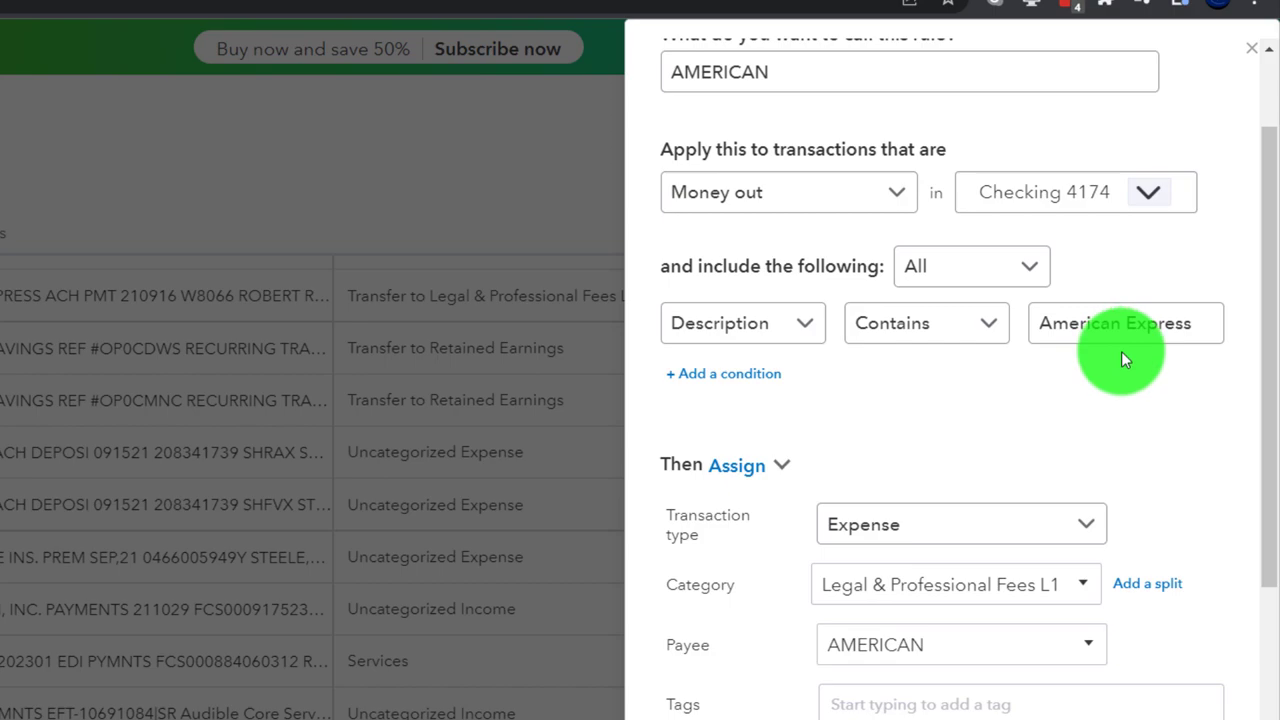
{"action": "scroll", "coordinate": [1121, 351], "scroll_direction": "down", "scroll_amount": 1}
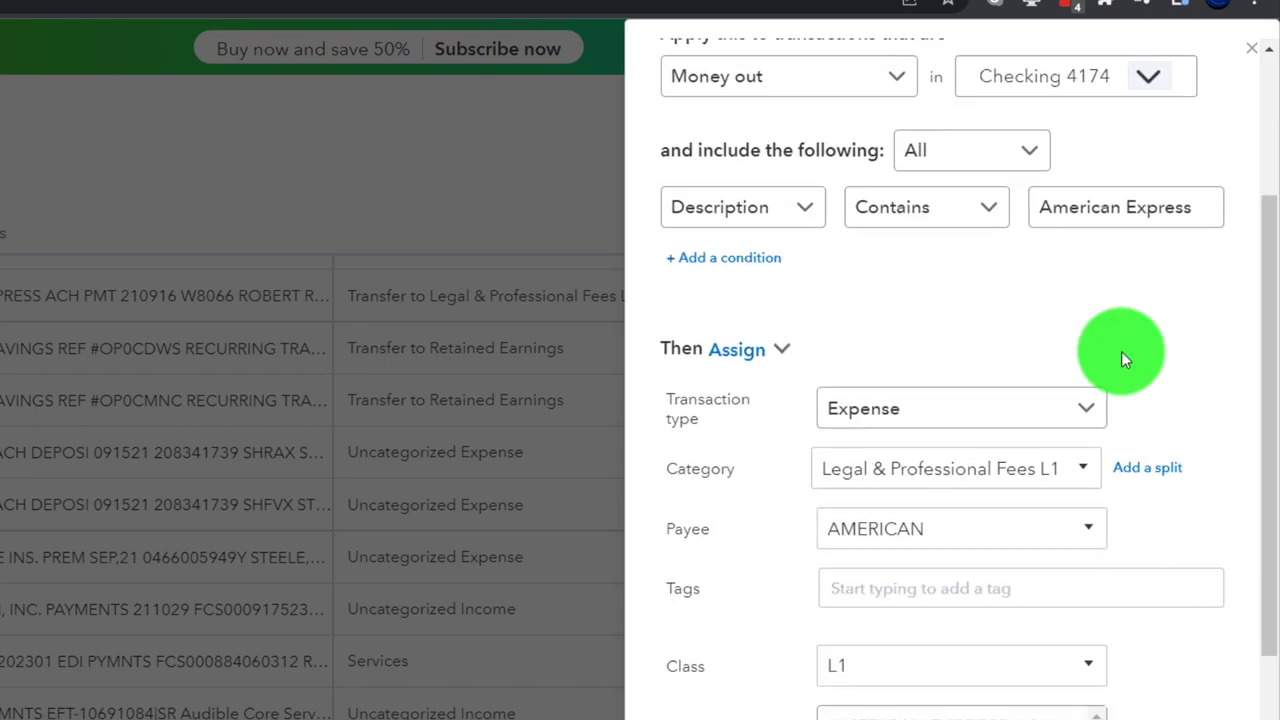
{"action": "scroll", "coordinate": [1030, 410], "scroll_direction": "down", "scroll_amount": 1}
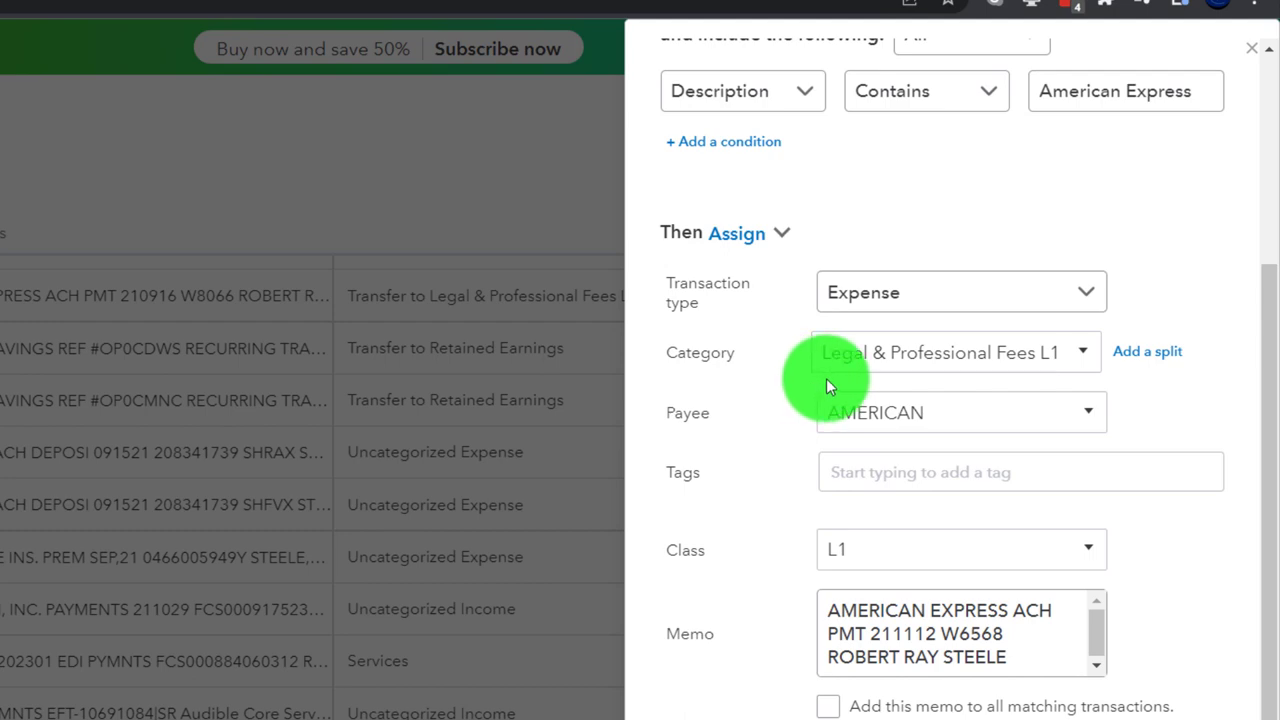
{"action": "left_click", "coordinate": [1147, 360]}
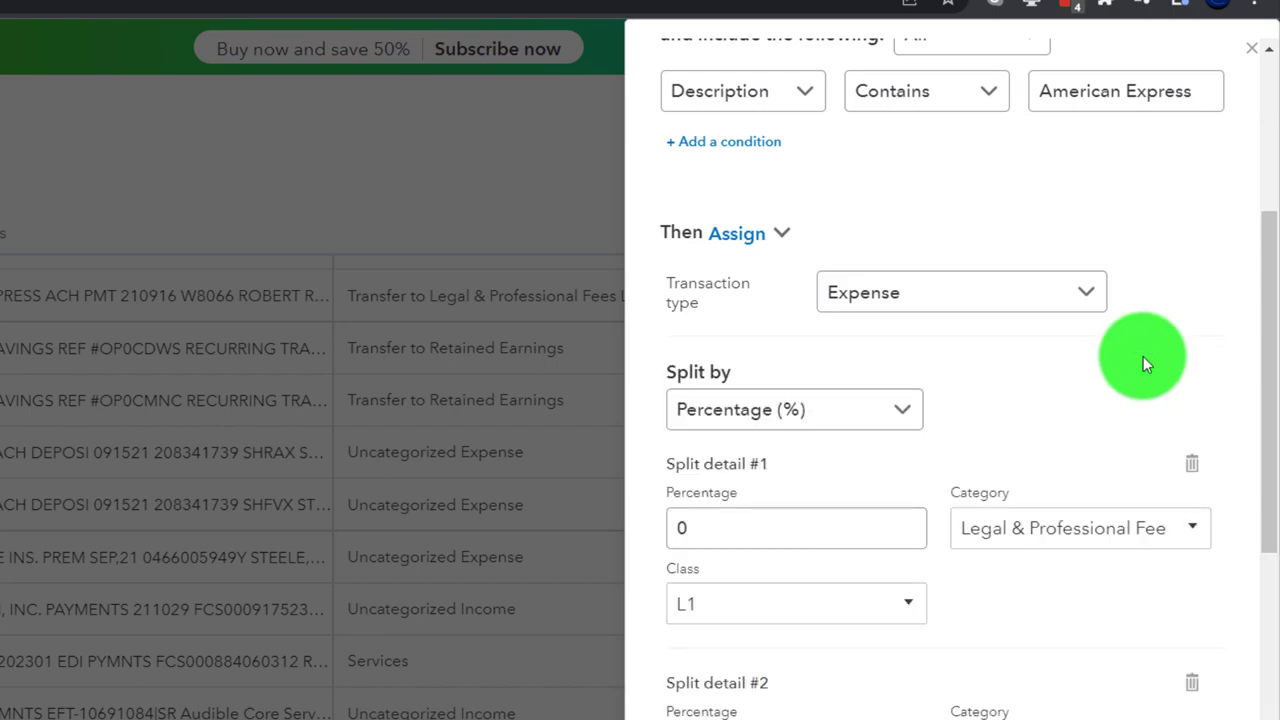
{"action": "scroll", "coordinate": [1060, 384], "scroll_direction": "down", "scroll_amount": 1}
{"action": "scroll", "coordinate": [1057, 376], "scroll_direction": "down", "scroll_amount": 1}
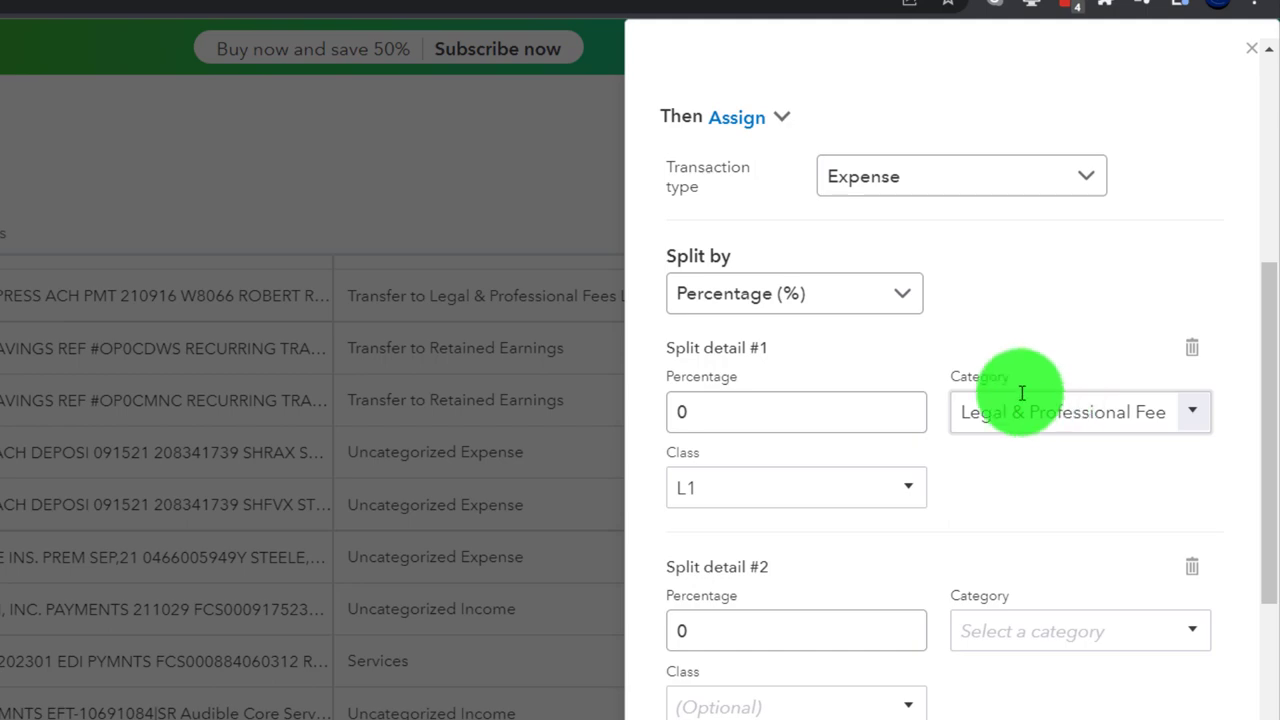
{"action": "left_click", "coordinate": [910, 294]}
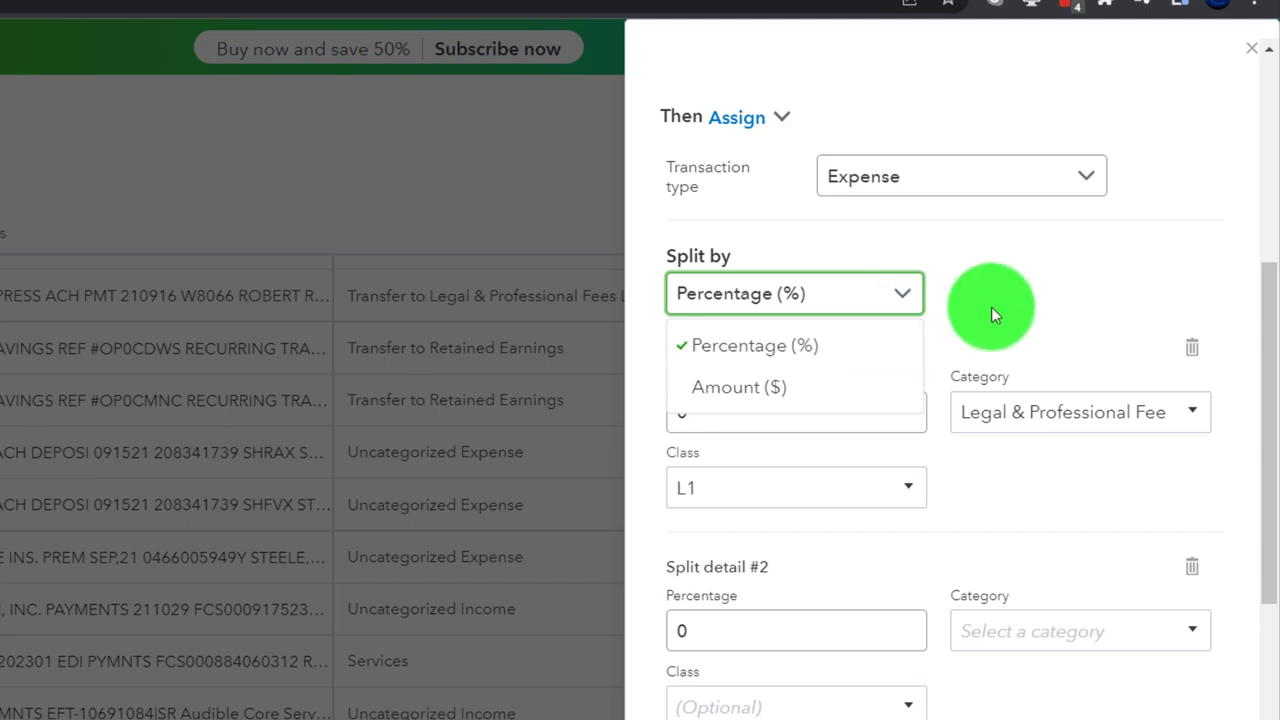
{"action": "left_click", "coordinate": [1024, 292]}
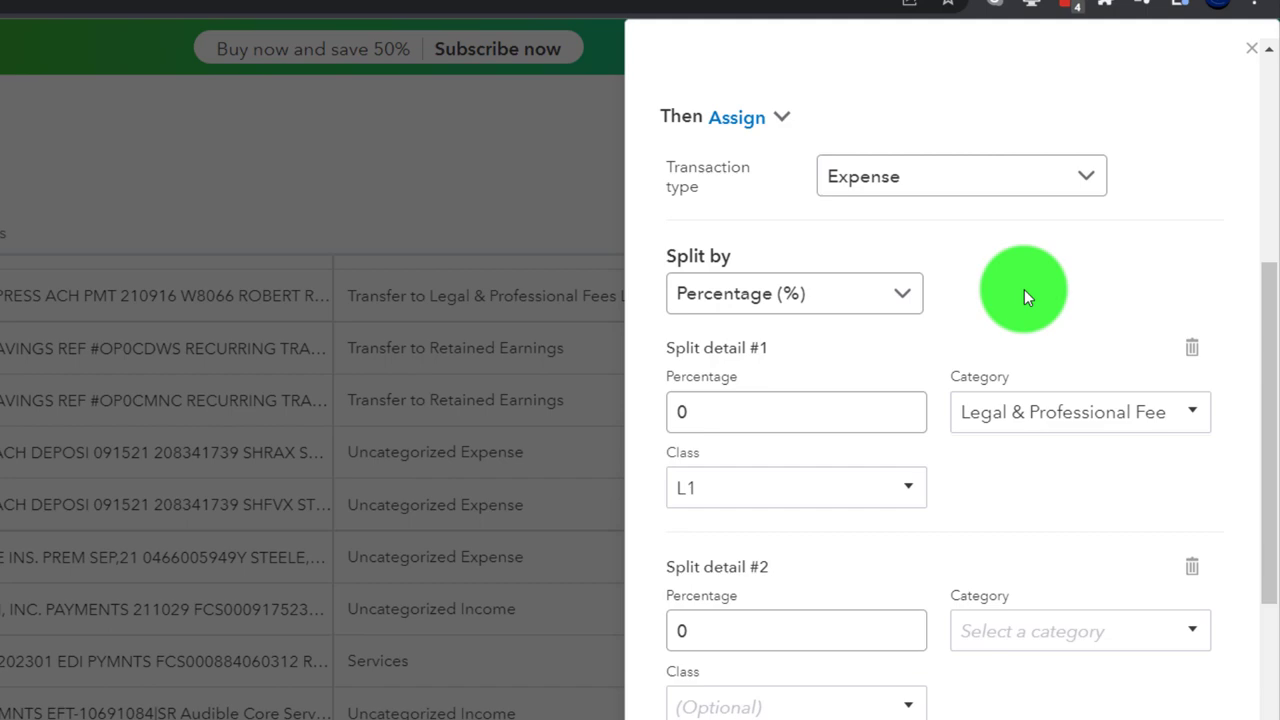
- Set the first split's percentage to 40, keeping the Legal & Professional Fees L1 category
{"action": "left_click", "coordinate": [846, 411]}
{"action": "left_click_drag", "start_coordinate": [770, 415], "coordinate": [623, 414]}
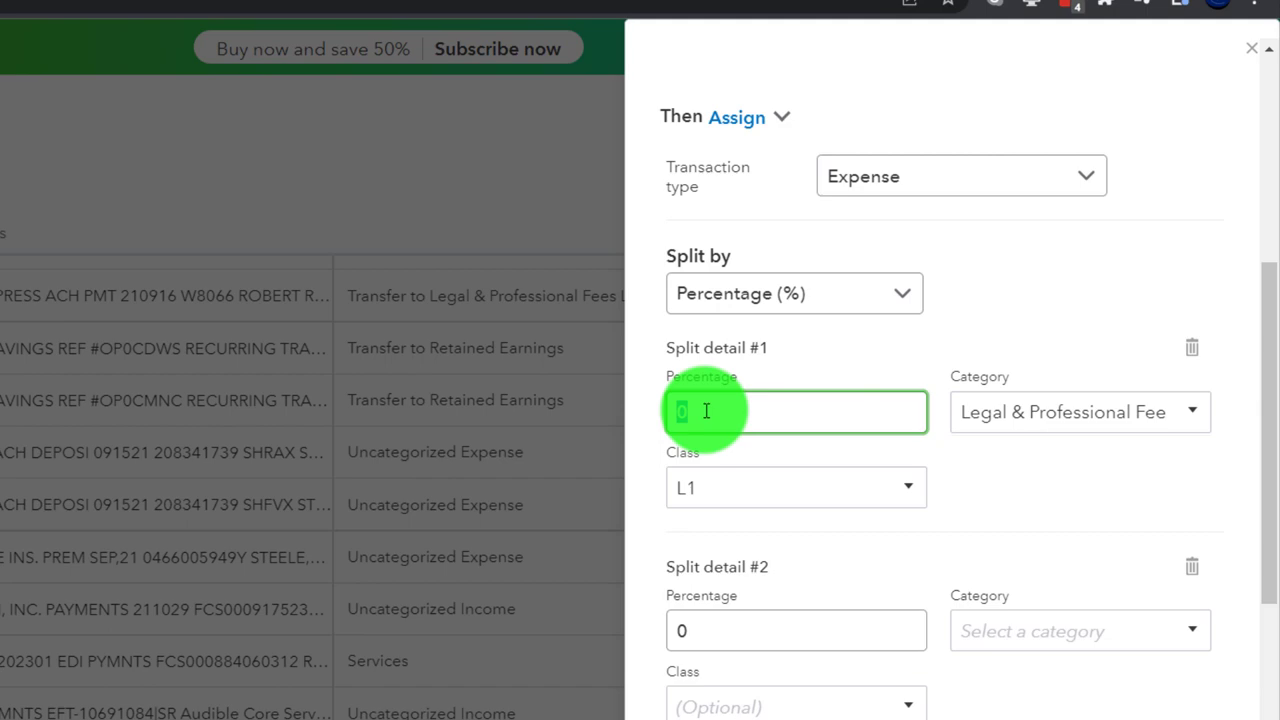
{"action": "type", "text": "40"}
{"action": "key", "text": "Tab"}
{"action": "left_click", "coordinate": [705, 411]}
{"action": "key", "text": "Tab"}
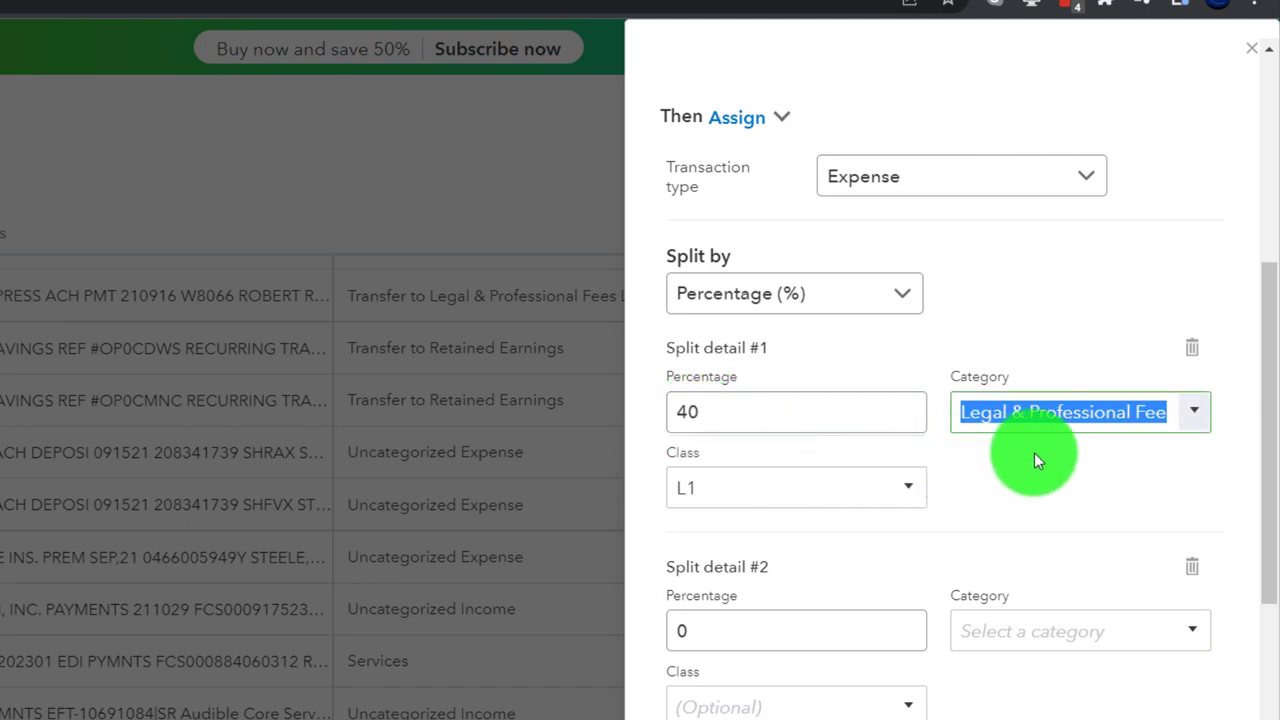
{"action": "left_click", "coordinate": [1196, 430]}
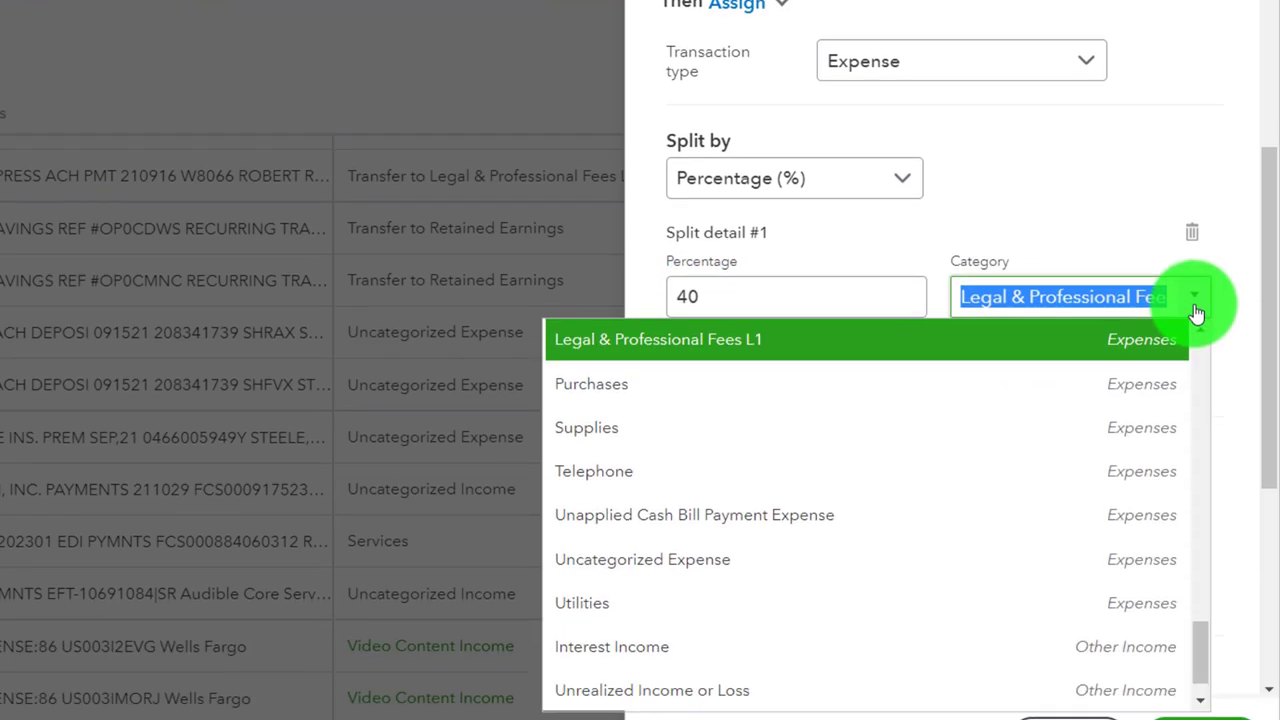
{"action": "left_click", "coordinate": [1196, 430]}
{"action": "key", "text": "Tab"}
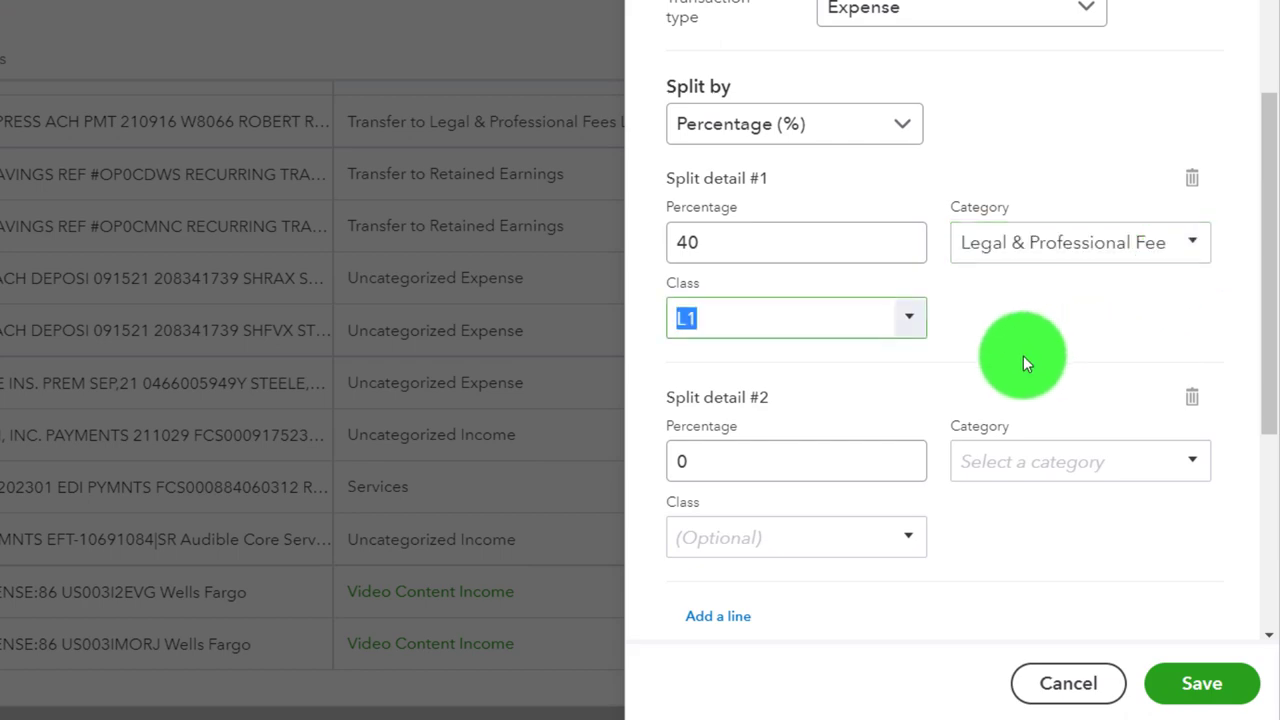
- Set the second split's percentage to 60 and its class to L2
{"action": "left_click", "coordinate": [784, 470]}
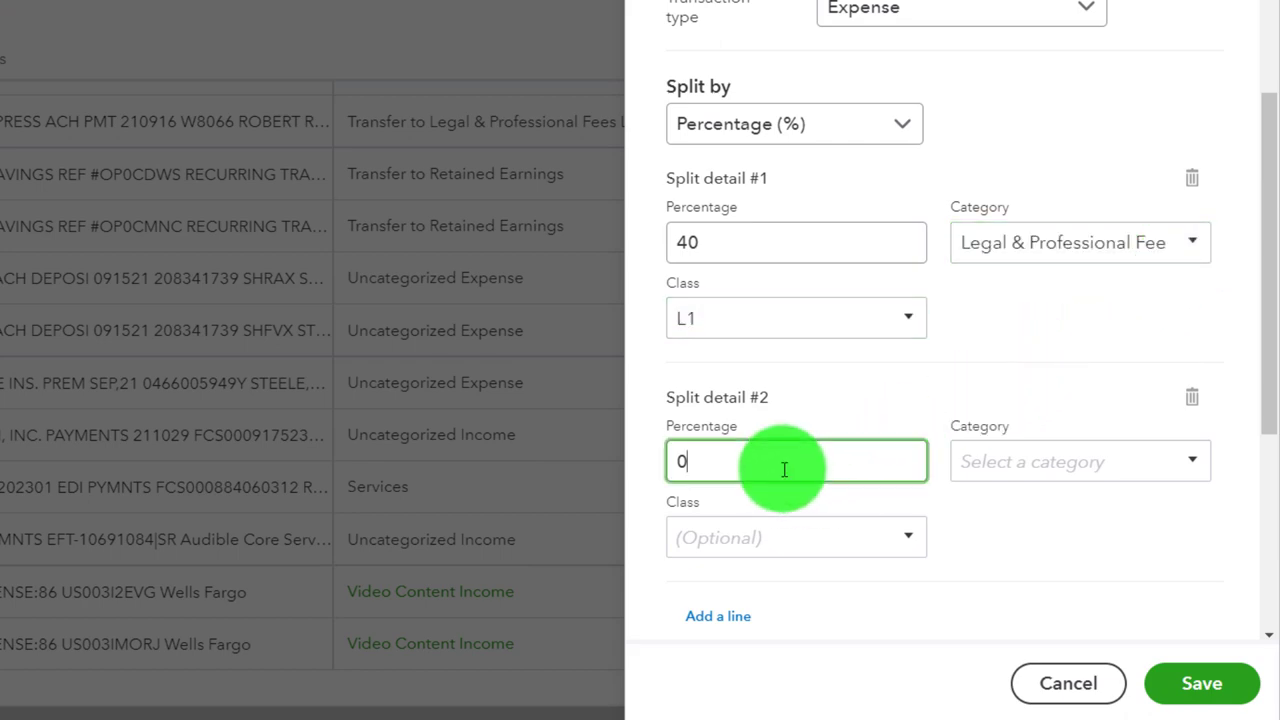
{"action": "left_click_drag", "start_coordinate": [784, 470], "coordinate": [660, 466]}
{"action": "type", "text": "6"}
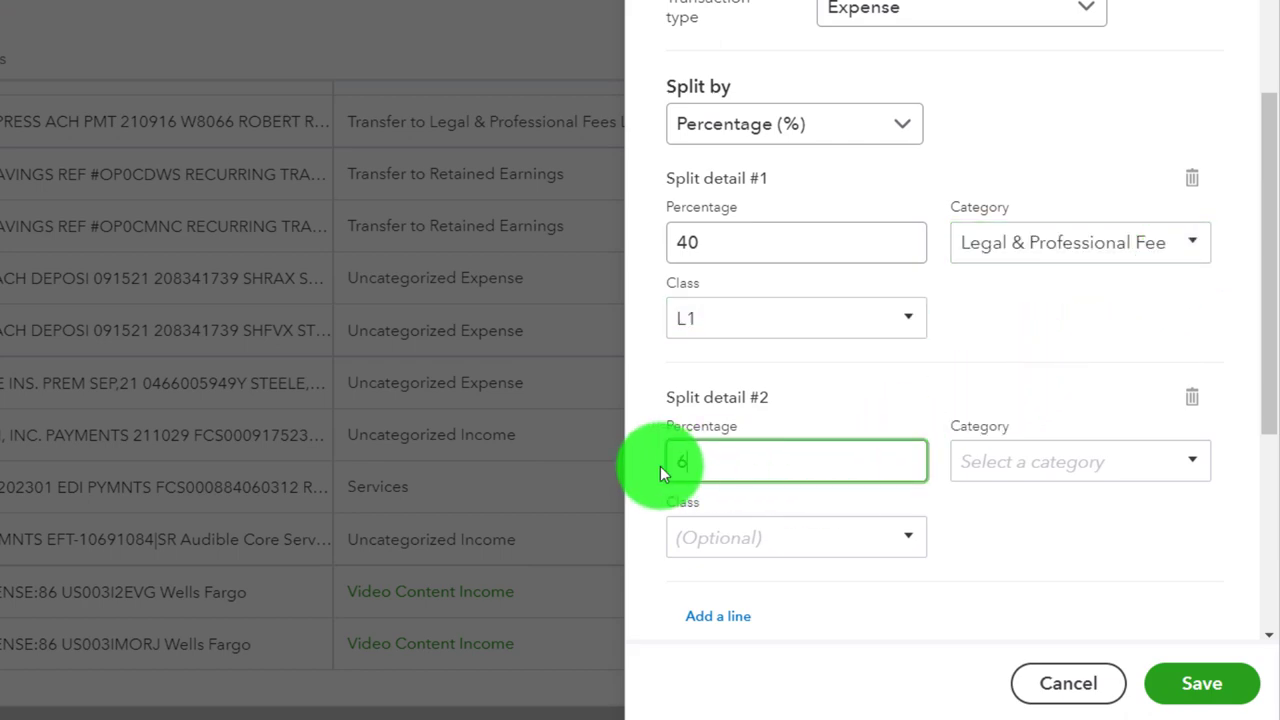
{"action": "type", "text": "0"}
{"action": "key", "text": "Tab"}
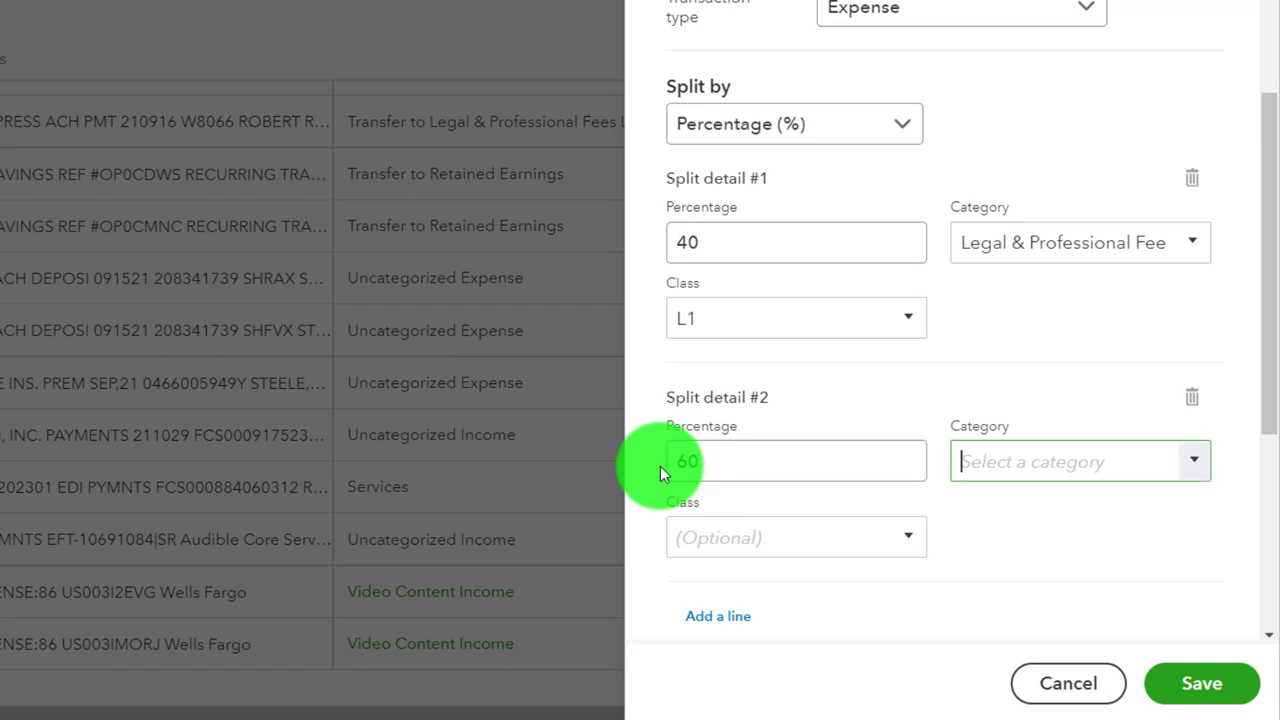
{"action": "left_click", "coordinate": [765, 553]}
{"action": "left_click", "coordinate": [906, 543]}
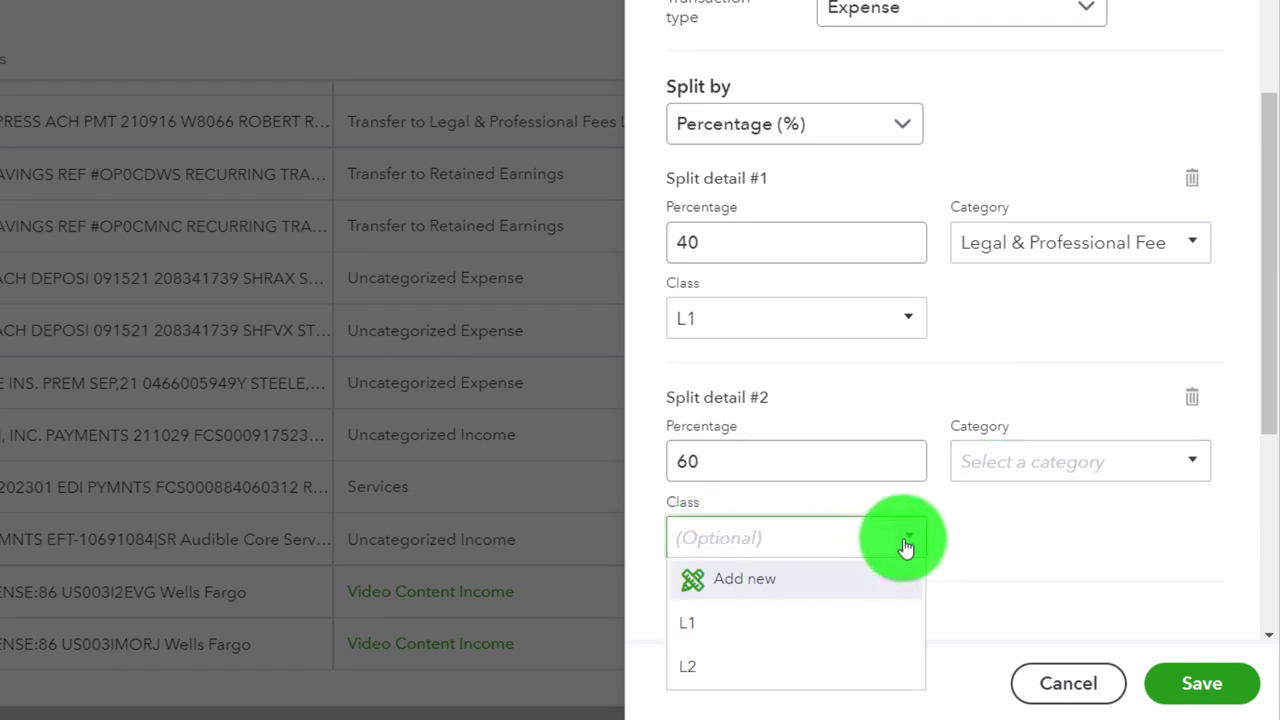
{"action": "left_click", "coordinate": [800, 667]}
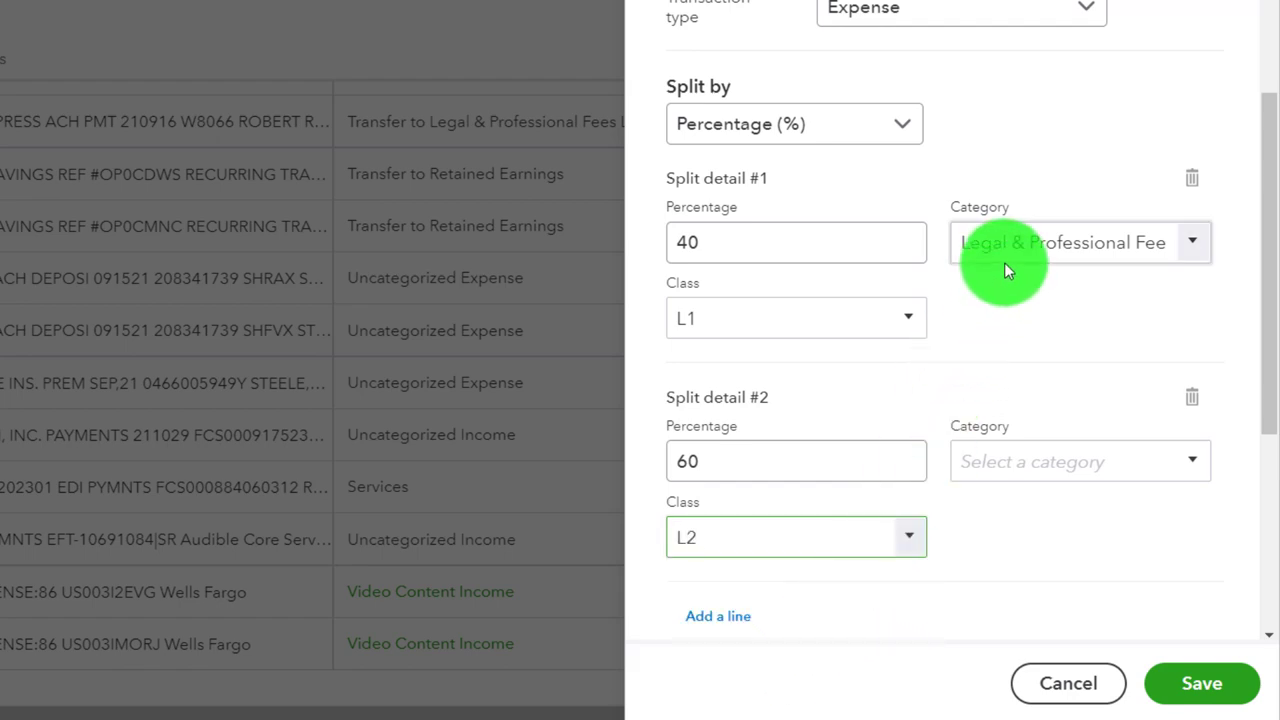
- Start a new account for the second split's category, with account type Expenses and detail type Legal & Professional Fees
{"action": "left_click", "coordinate": [1194, 464]}
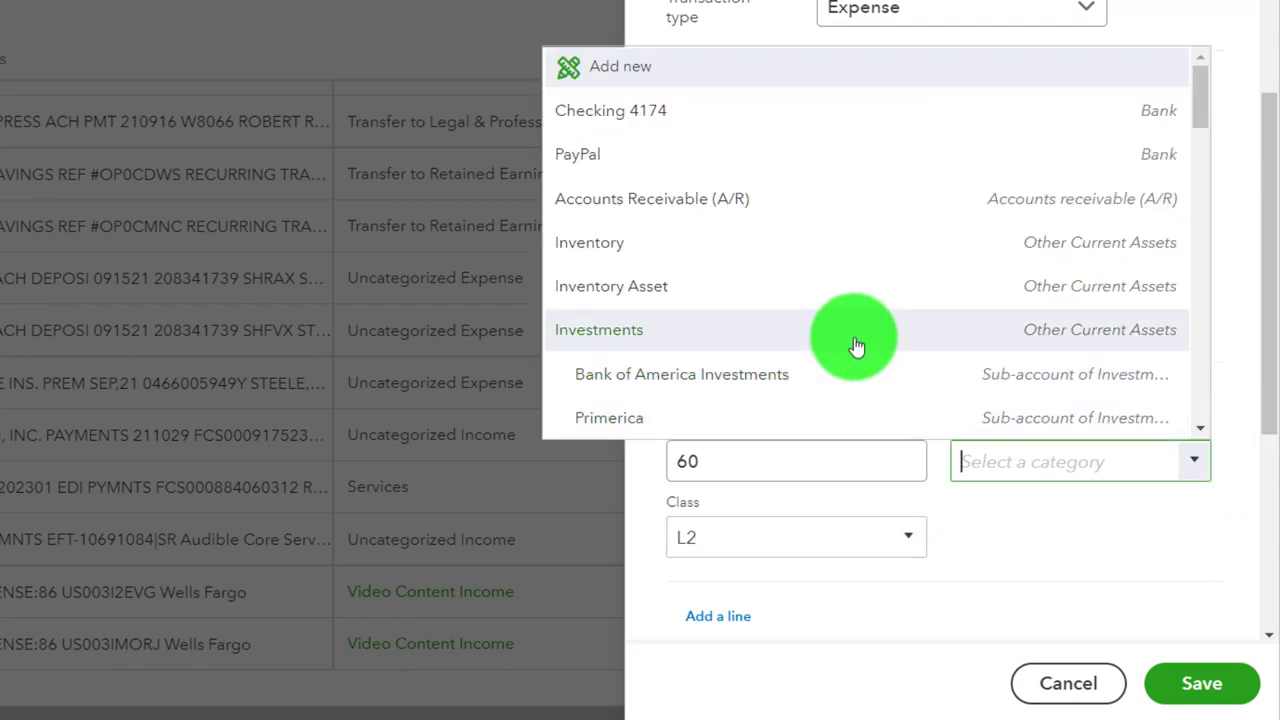
{"action": "left_click", "coordinate": [730, 148]}
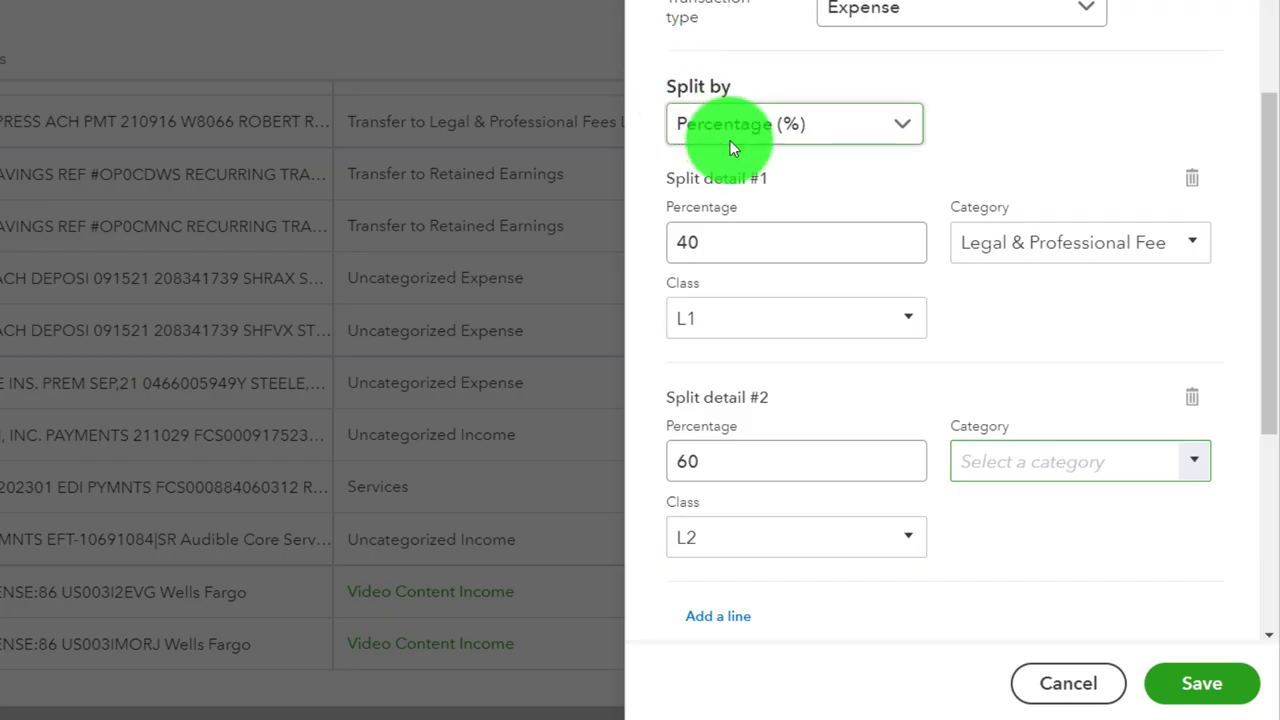
{"action": "left_click", "coordinate": [302, 41]}
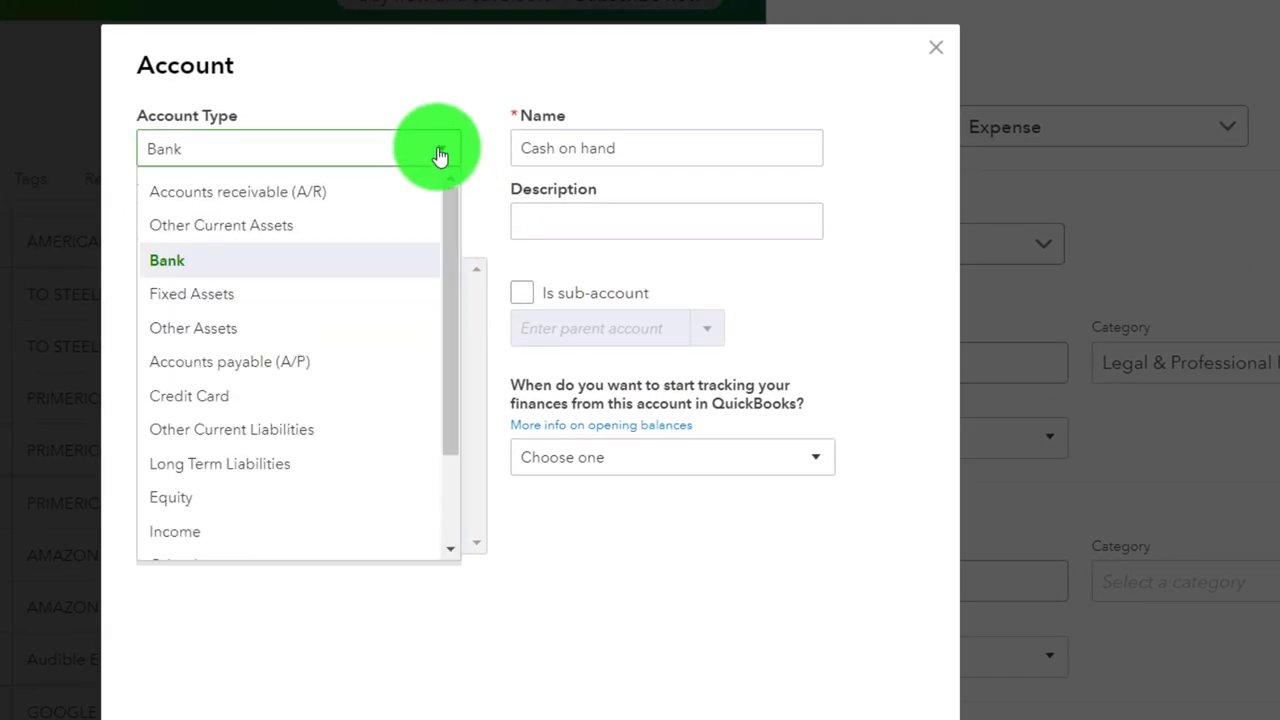
{"action": "scroll", "coordinate": [351, 354], "scroll_direction": "down", "scroll_amount": 3}
{"action": "left_click", "coordinate": [281, 515]}
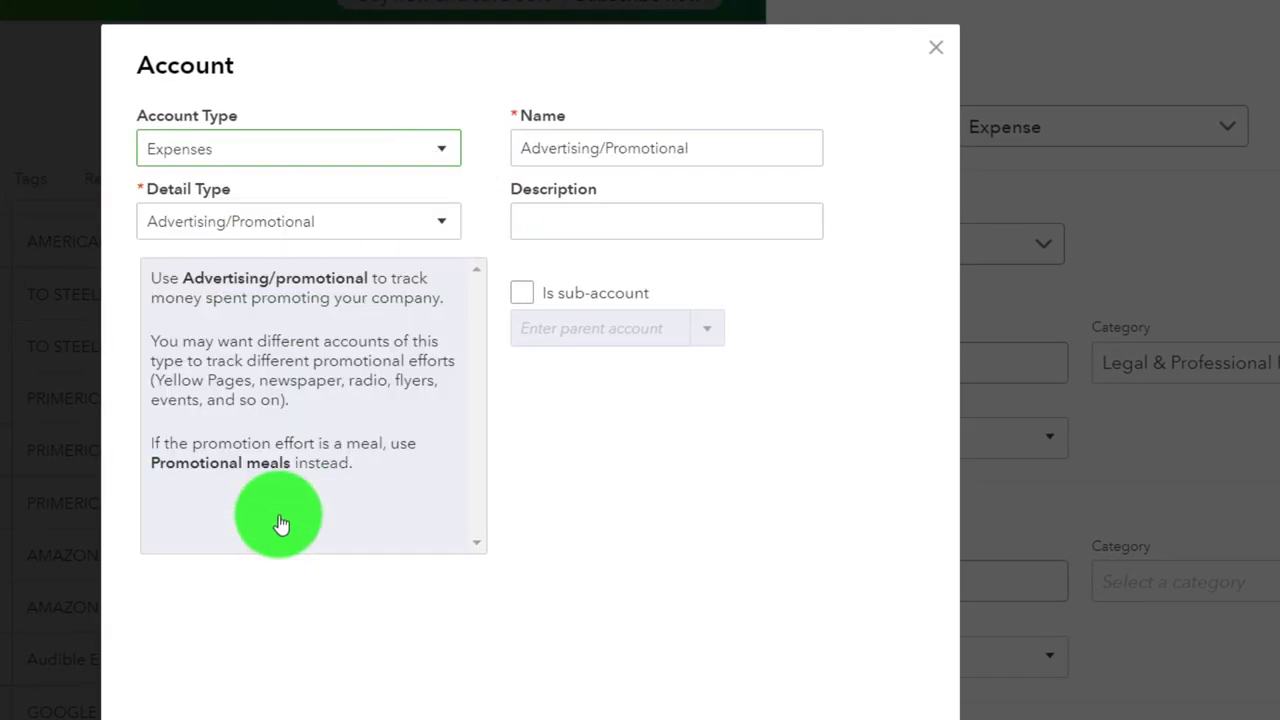
{"action": "left_click", "coordinate": [441, 219]}
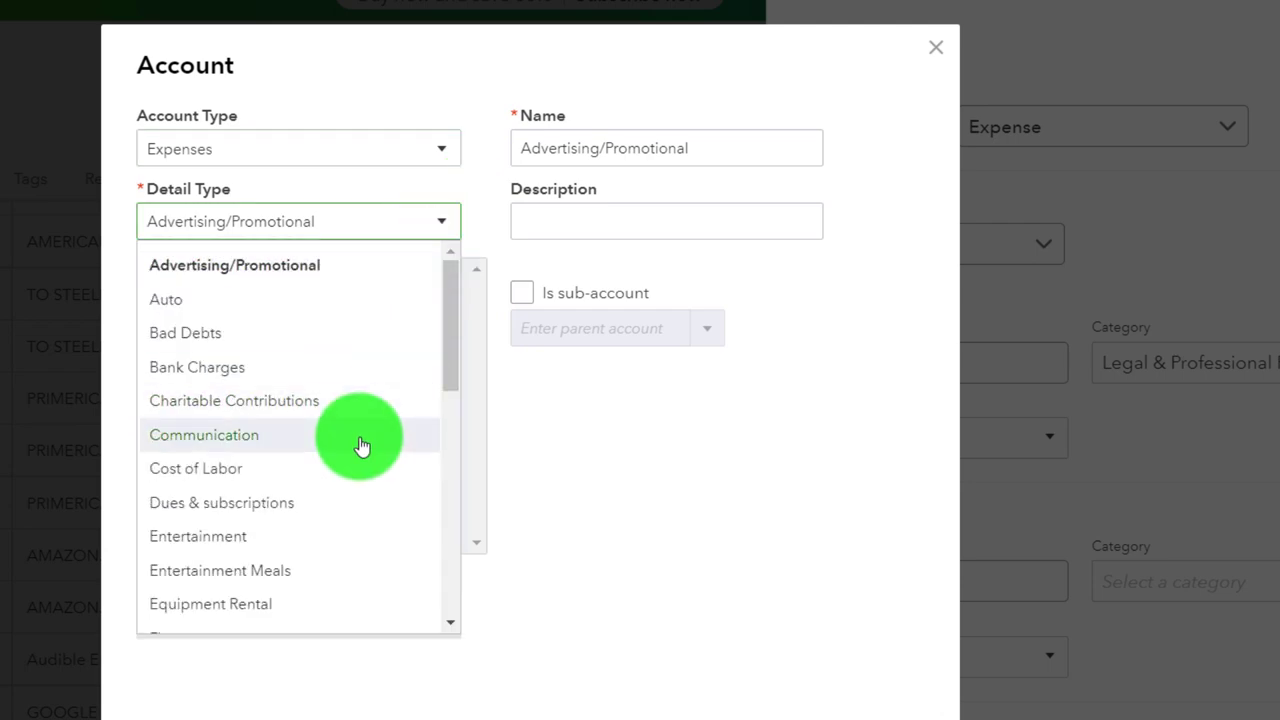
{"action": "scroll", "coordinate": [362, 446], "scroll_direction": "down", "scroll_amount": 3}
{"action": "scroll", "coordinate": [362, 446], "scroll_direction": "down", "scroll_amount": 2}
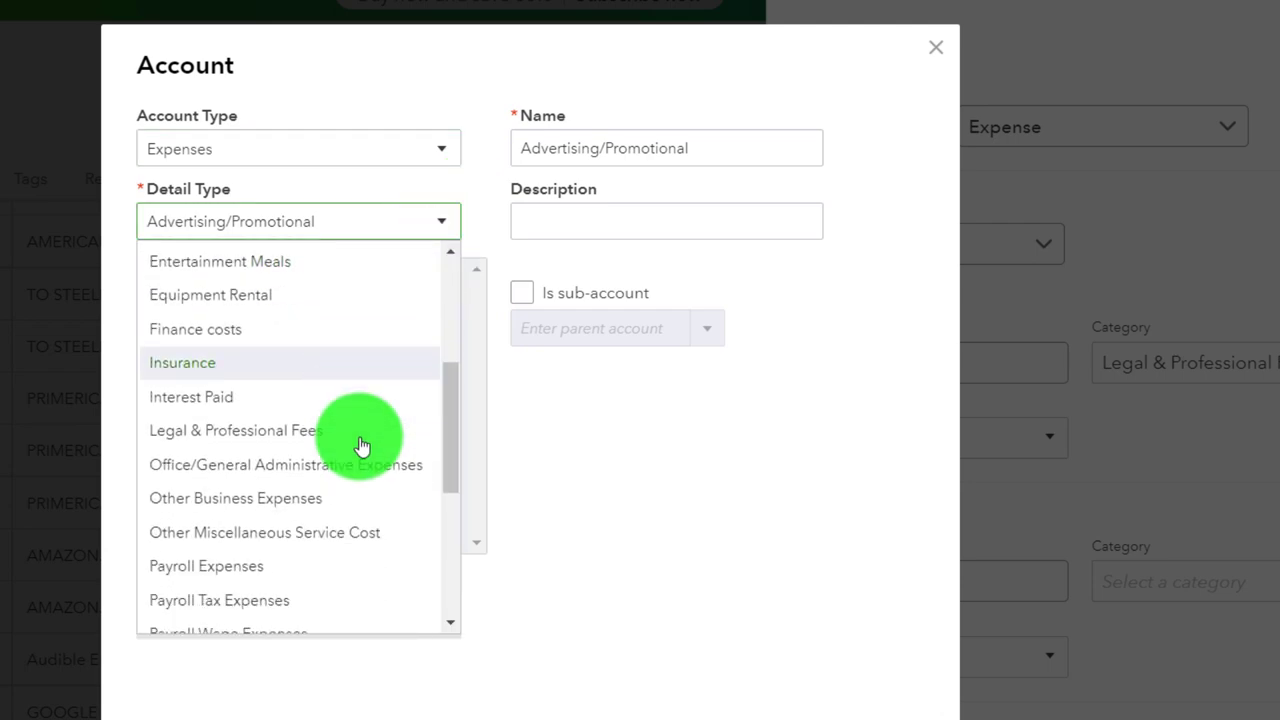
{"action": "left_click", "coordinate": [305, 396]}
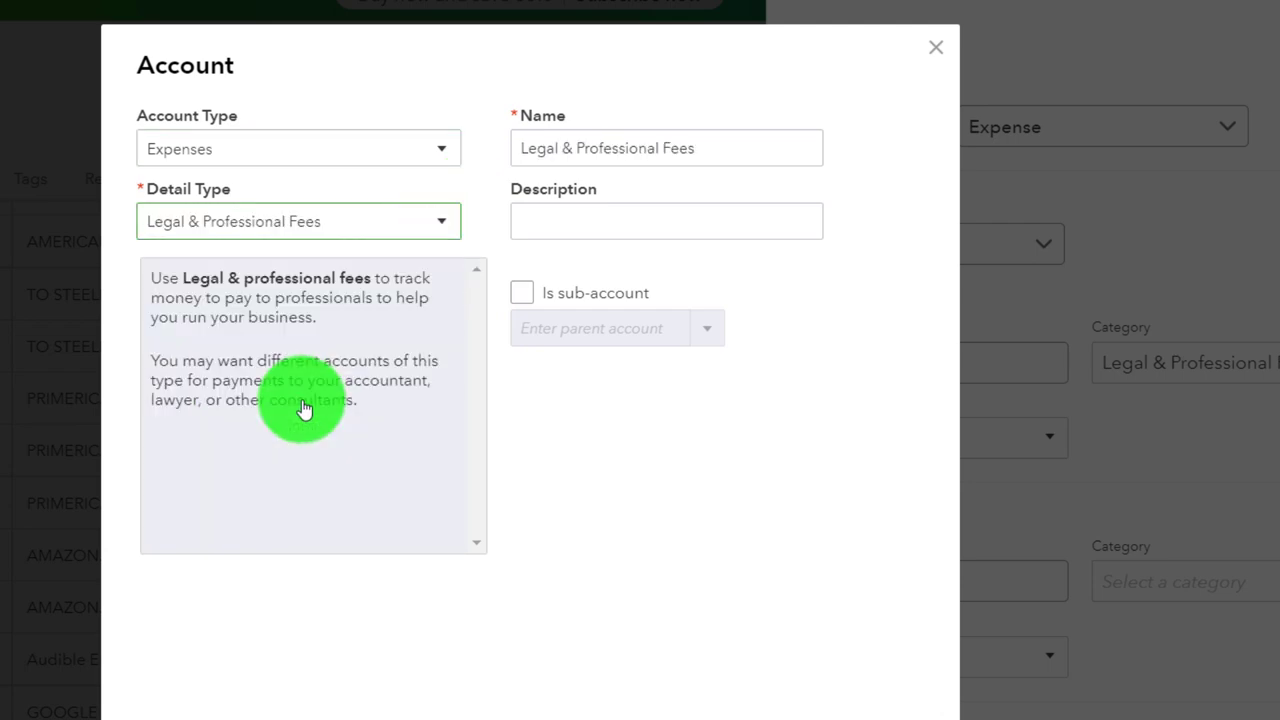
- Name the new account Legal & Professional Fees L2 and save it as the second split's category
{"action": "left_click", "coordinate": [722, 150]}
{"action": "key", "text": "ctrl+a"}
{"action": "key", "text": "BackSpace"}
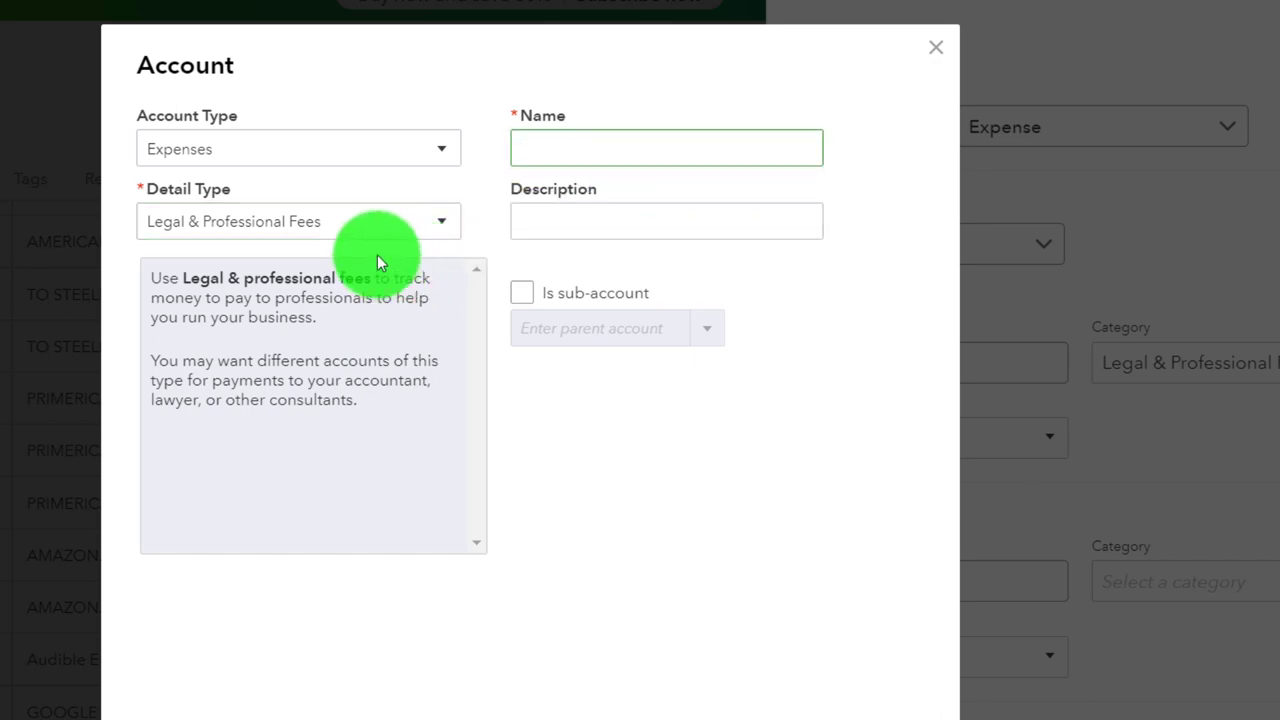
{"action": "left_click", "coordinate": [337, 225]}
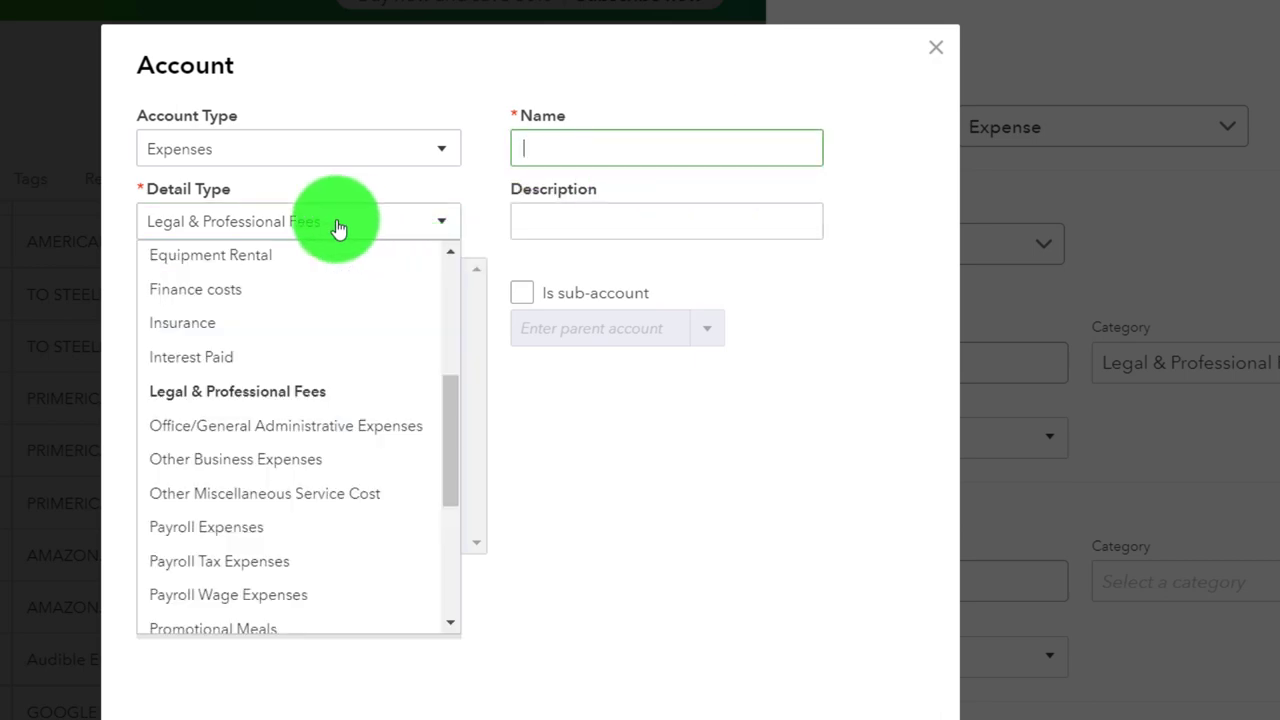
{"action": "left_click", "coordinate": [297, 391]}
{"action": "left_click", "coordinate": [645, 140]}
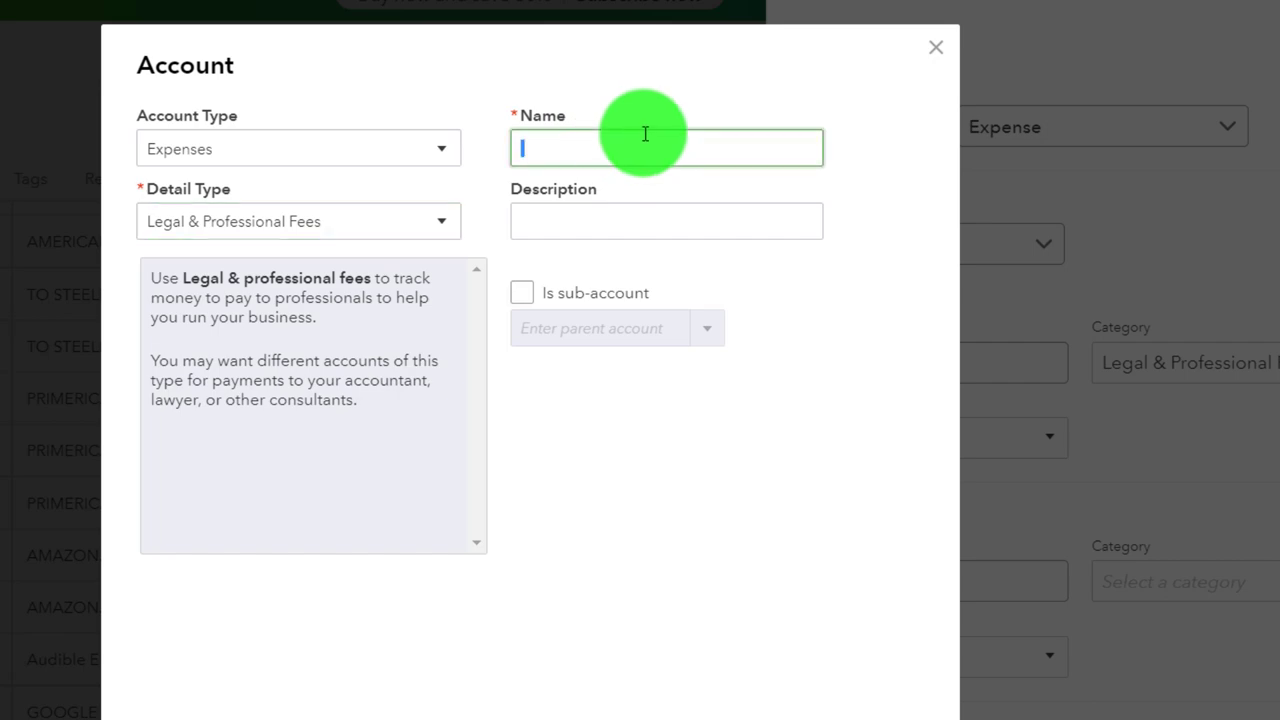
{"action": "type", "text": "Legal & Profession"}
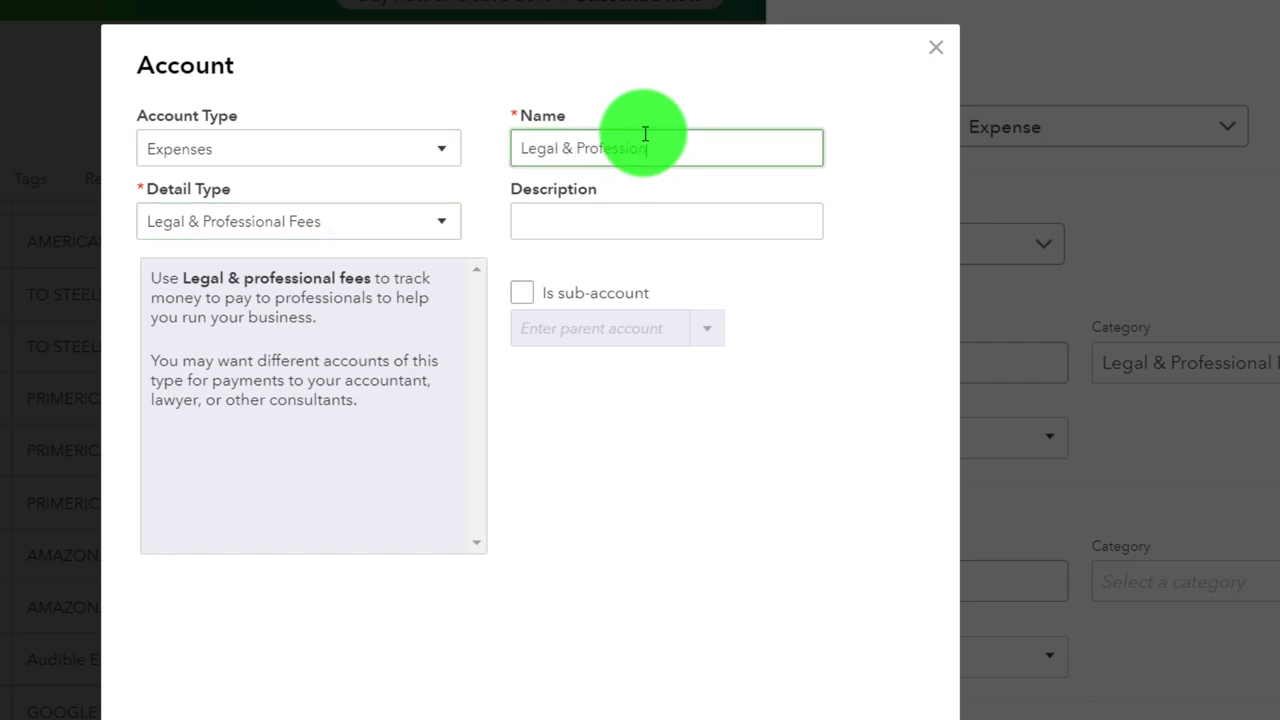
{"action": "type", "text": "al Fees L2"}
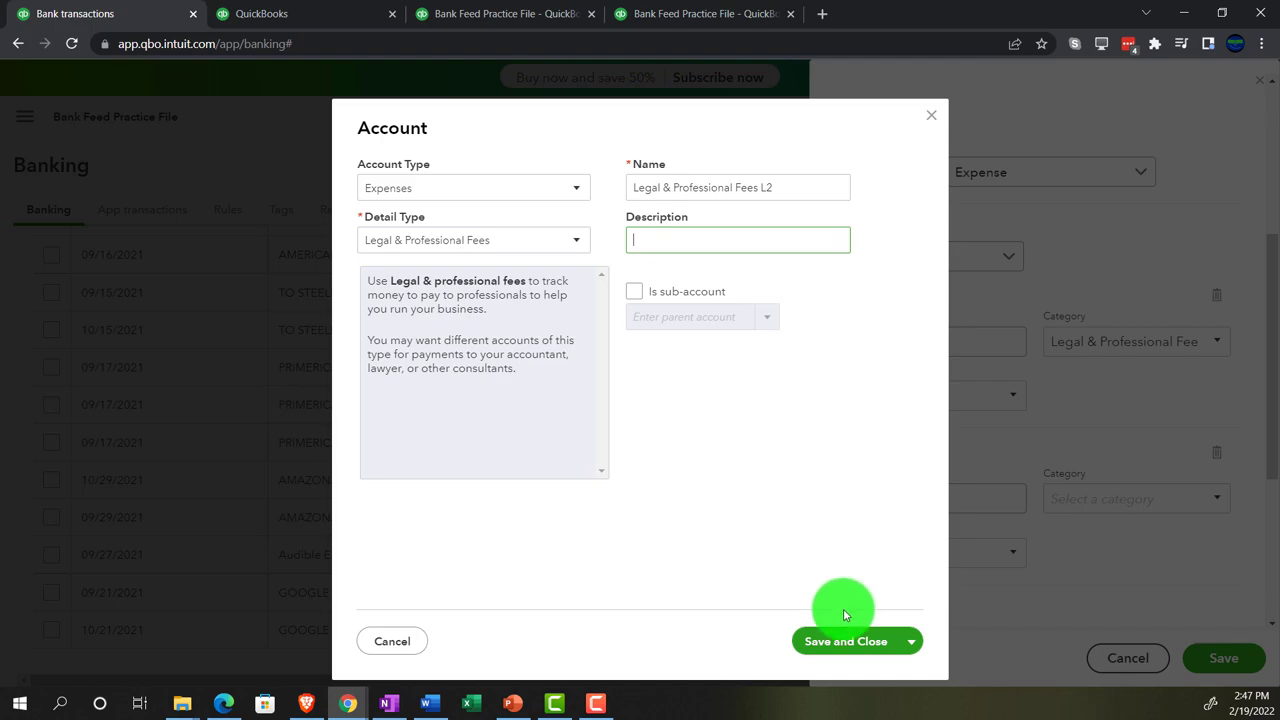
{"action": "left_click", "coordinate": [845, 641]}
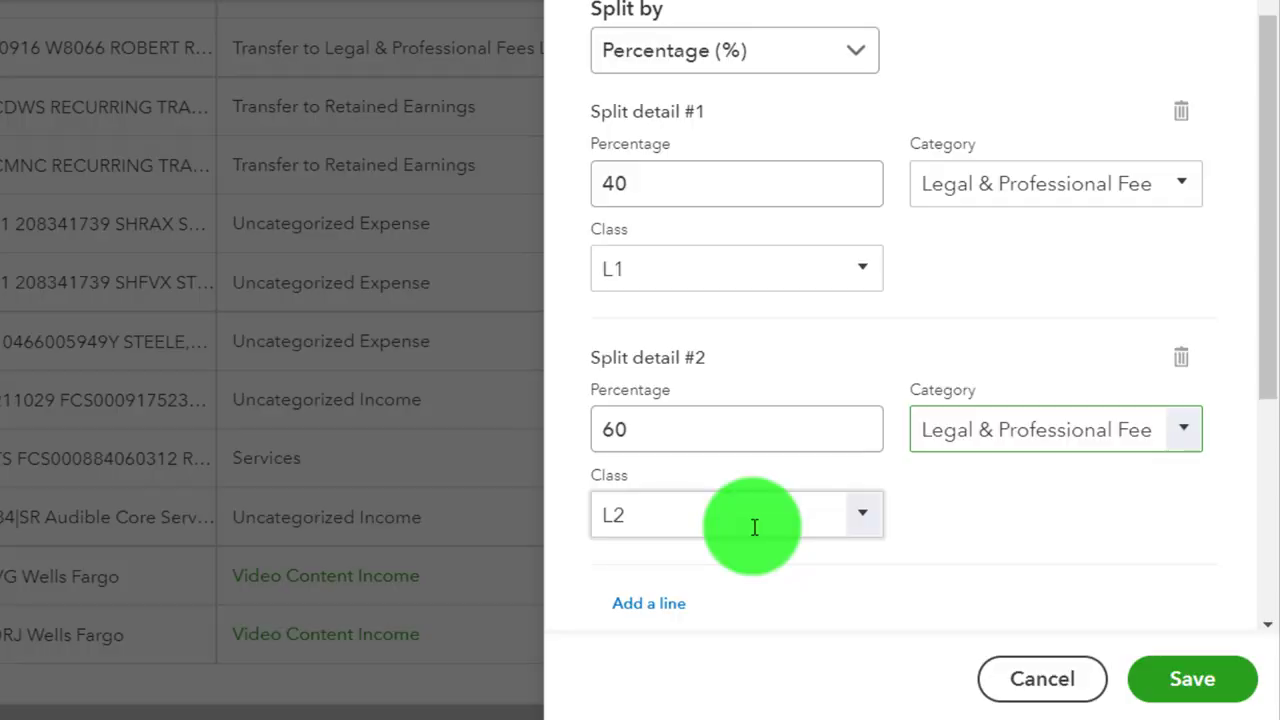
- Review the rule's remaining settings, save it, and check the American Express payments awaiting review
{"action": "scroll", "coordinate": [755, 527], "scroll_direction": "down", "scroll_amount": 5}
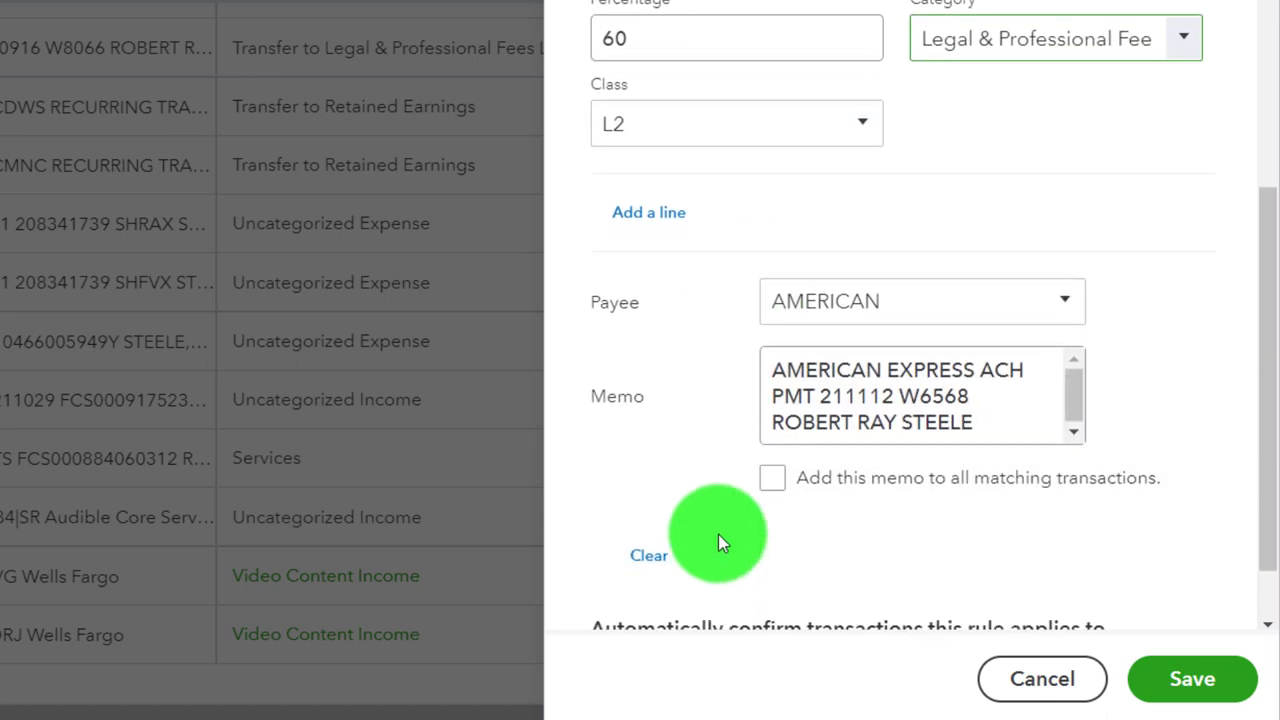
{"action": "scroll", "coordinate": [718, 534], "scroll_direction": "down", "scroll_amount": 1}
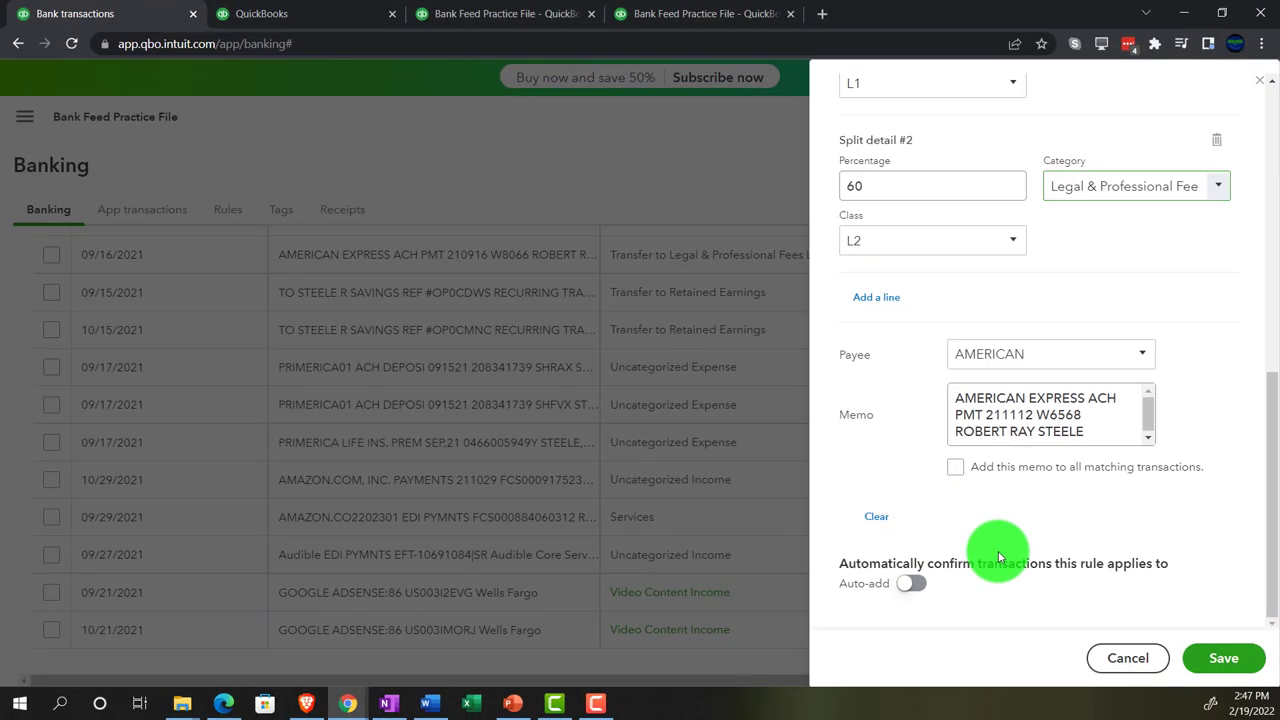
{"action": "left_click", "coordinate": [1229, 668]}
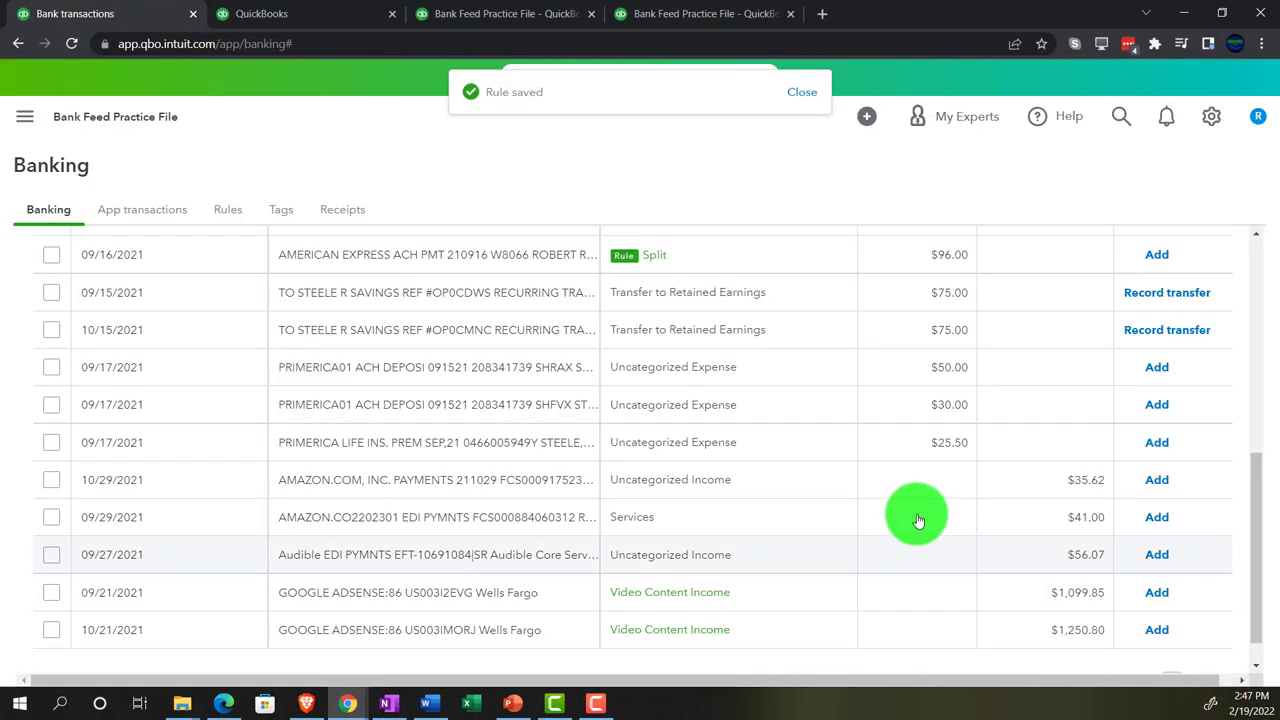
{"action": "scroll", "coordinate": [826, 494], "scroll_direction": "up", "scroll_amount": 3}
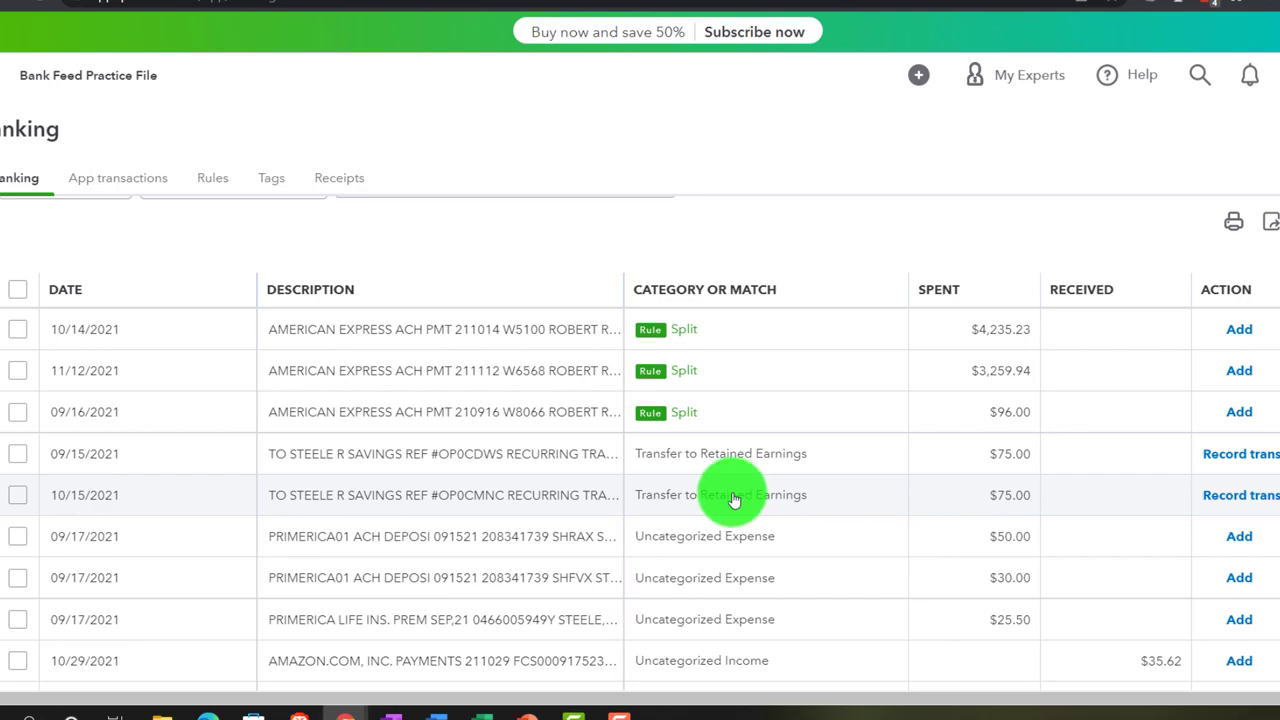
- Find the AMERICAN rule in the bank rules list, review its split settings, and close it without changes
{"action": "left_click", "coordinate": [212, 185]}
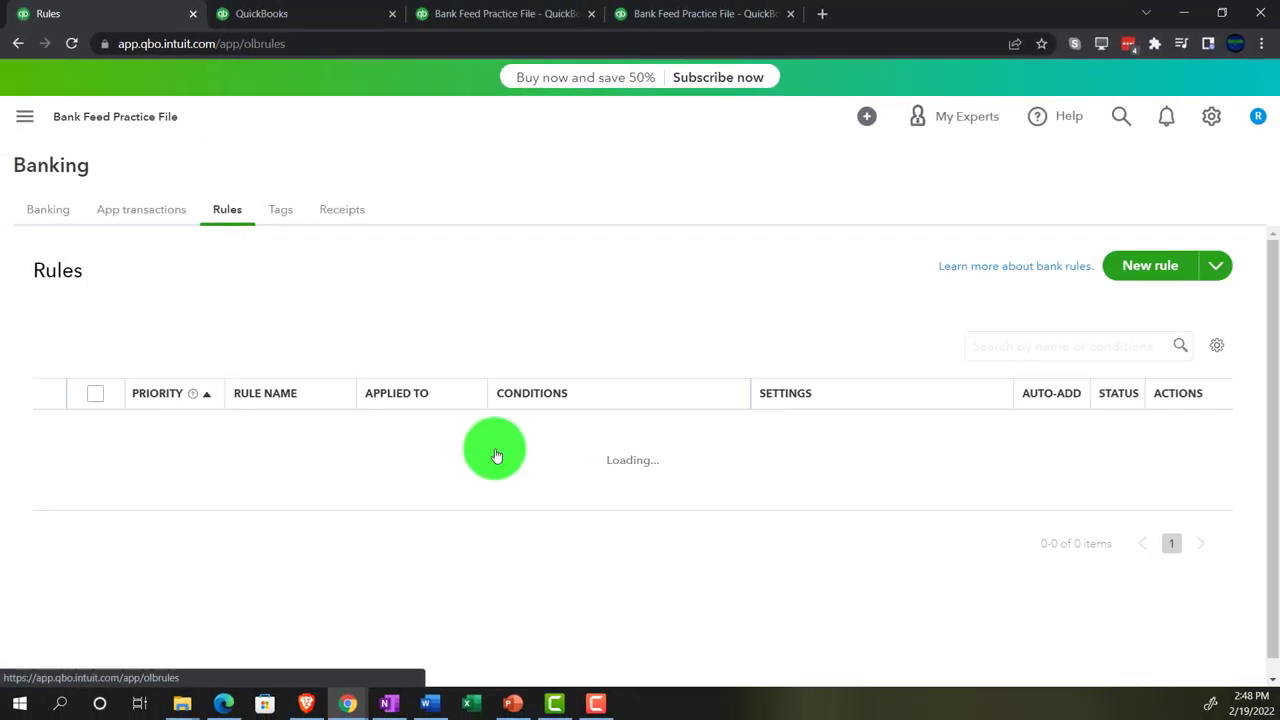
{"action": "scroll", "coordinate": [451, 533], "scroll_direction": "down", "scroll_amount": 3}
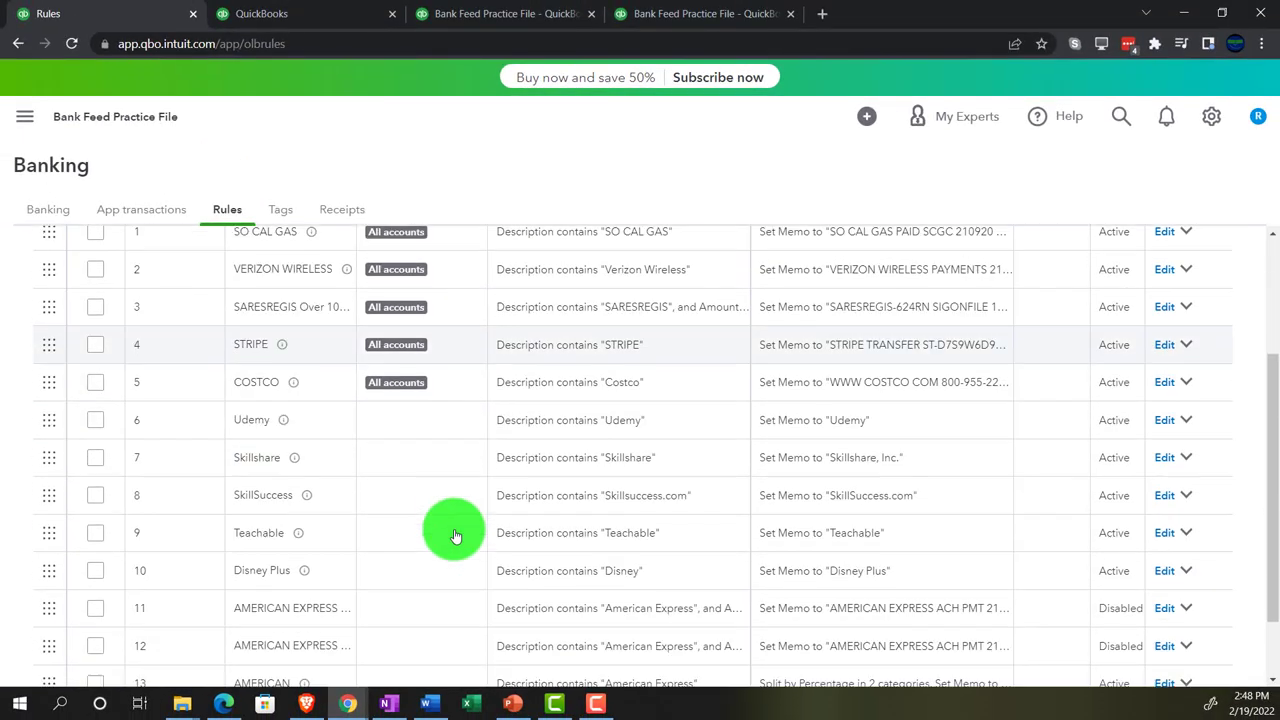
{"action": "scroll", "coordinate": [453, 535], "scroll_direction": "down", "scroll_amount": 1}
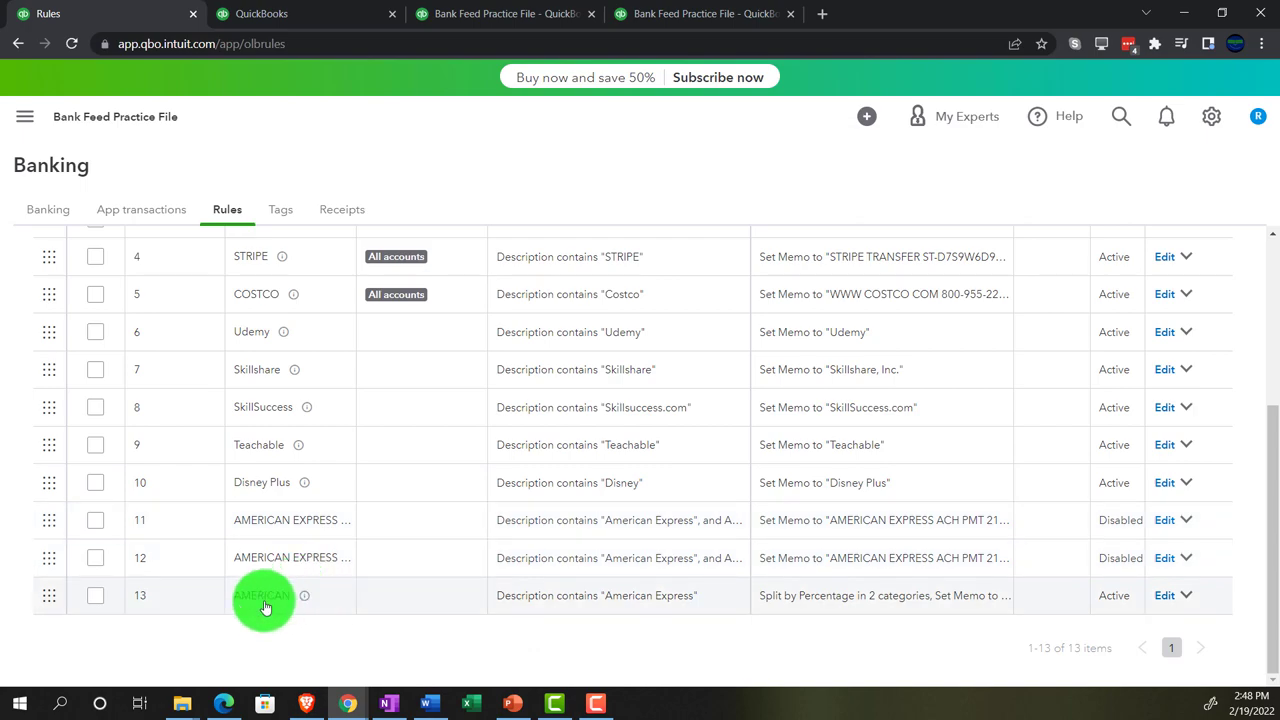
{"action": "left_click", "coordinate": [1163, 596]}
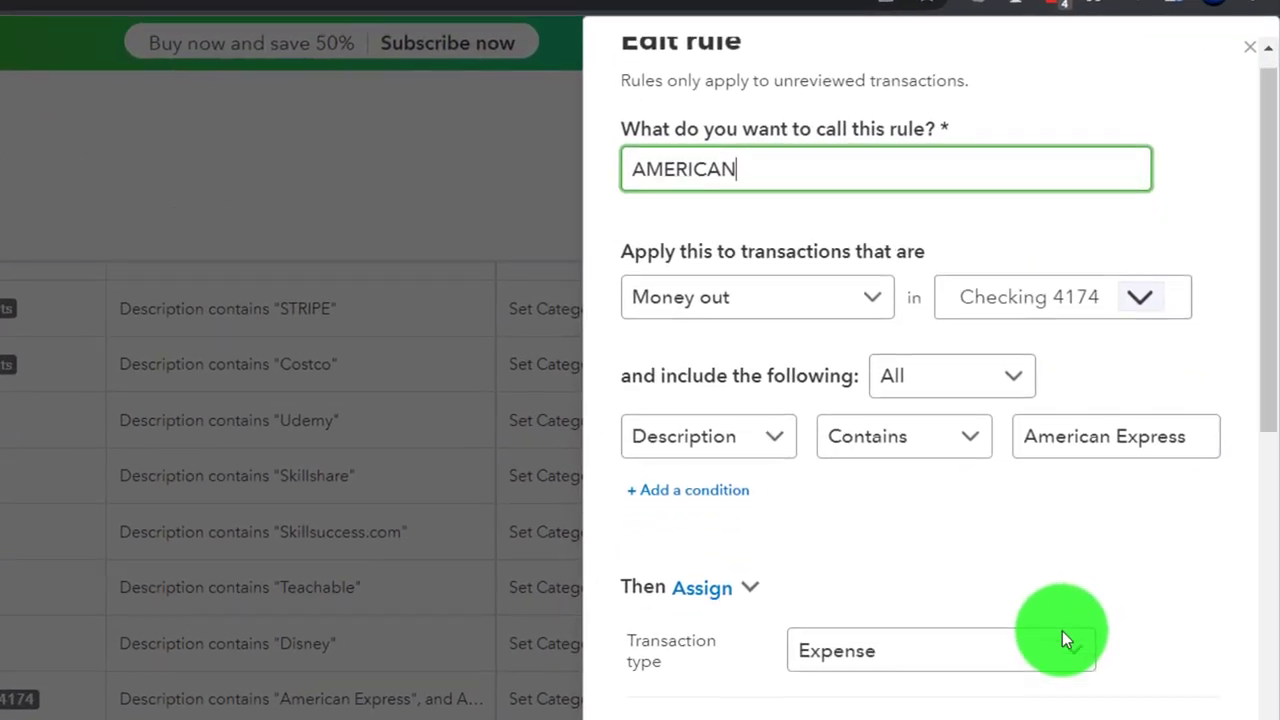
{"action": "scroll", "coordinate": [1062, 631], "scroll_direction": "down", "scroll_amount": 10}
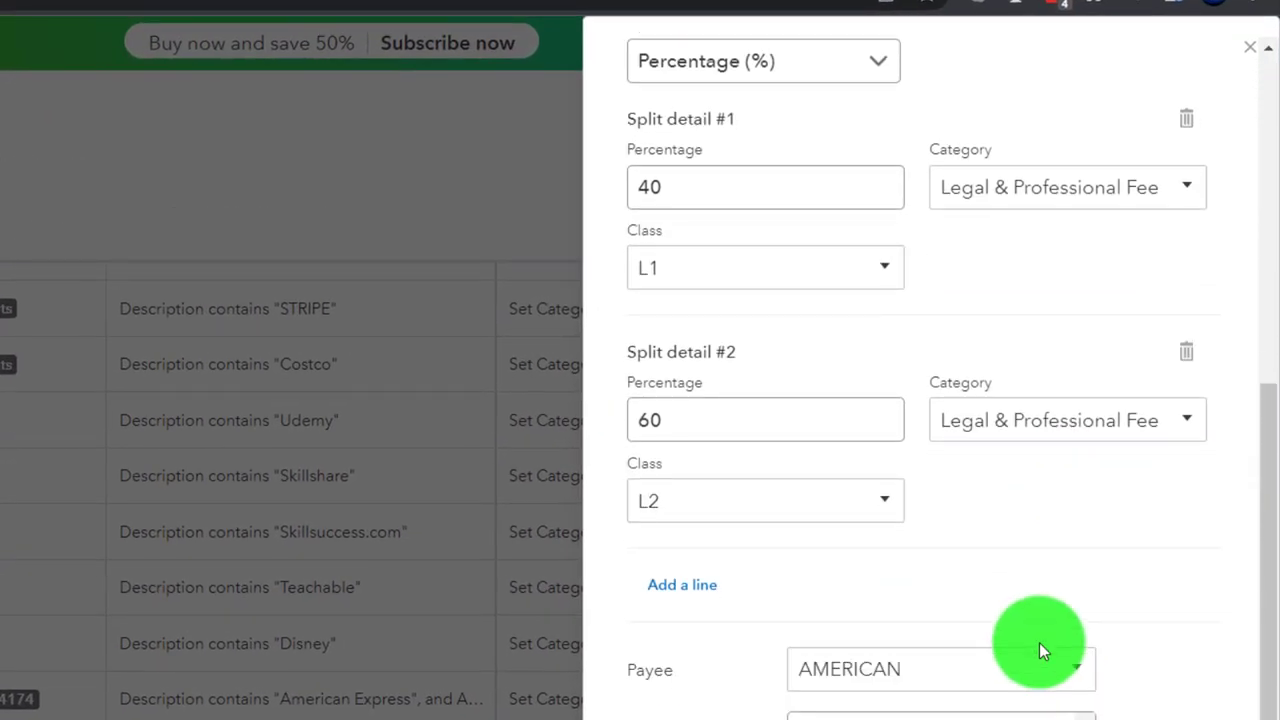
{"action": "scroll", "coordinate": [1039, 642], "scroll_direction": "down", "scroll_amount": 2}
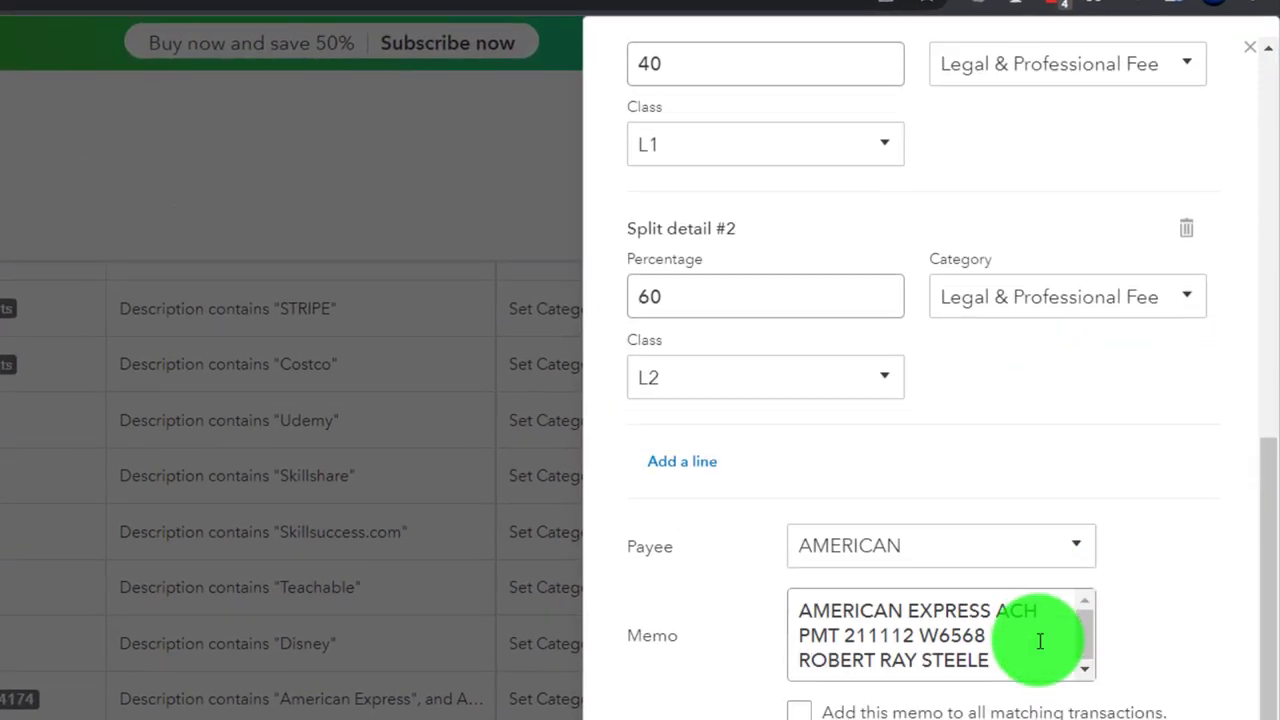
{"action": "left_click", "coordinate": [1254, 62]}
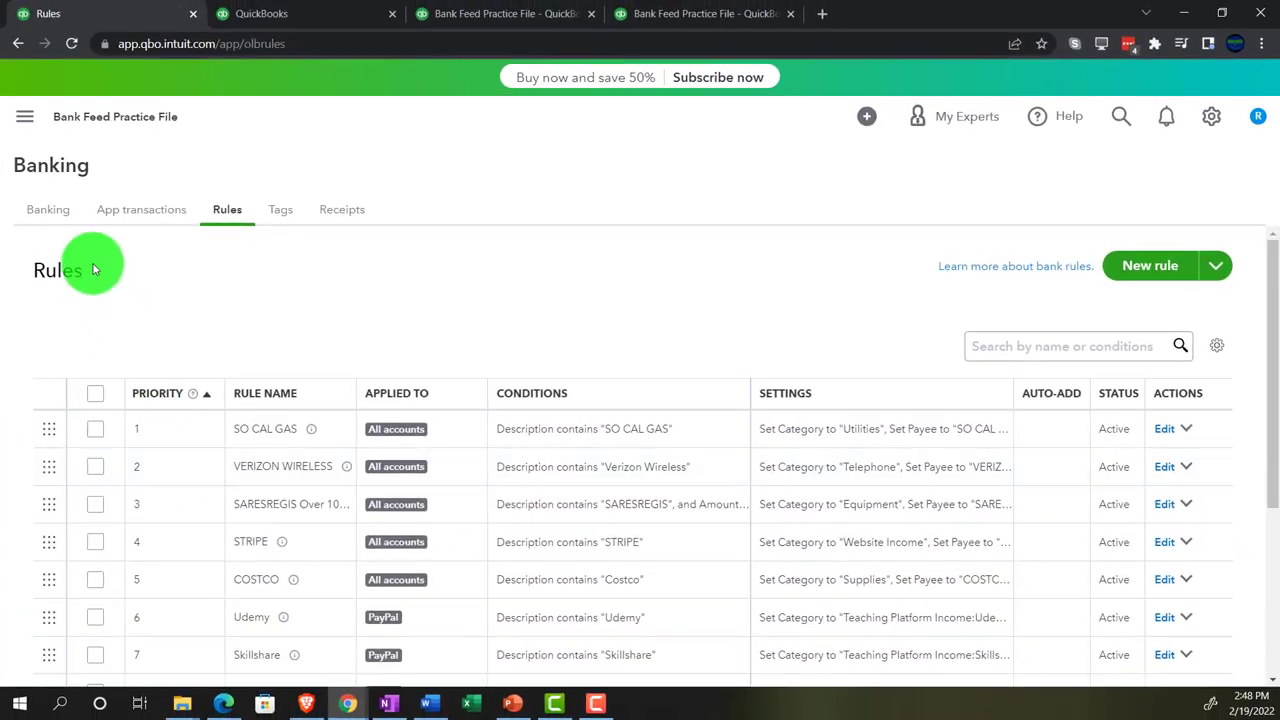
- Return to the bank transactions for review and add the 11/12/2021 American Express payment with its rule-based split
{"action": "left_click", "coordinate": [48, 210]}
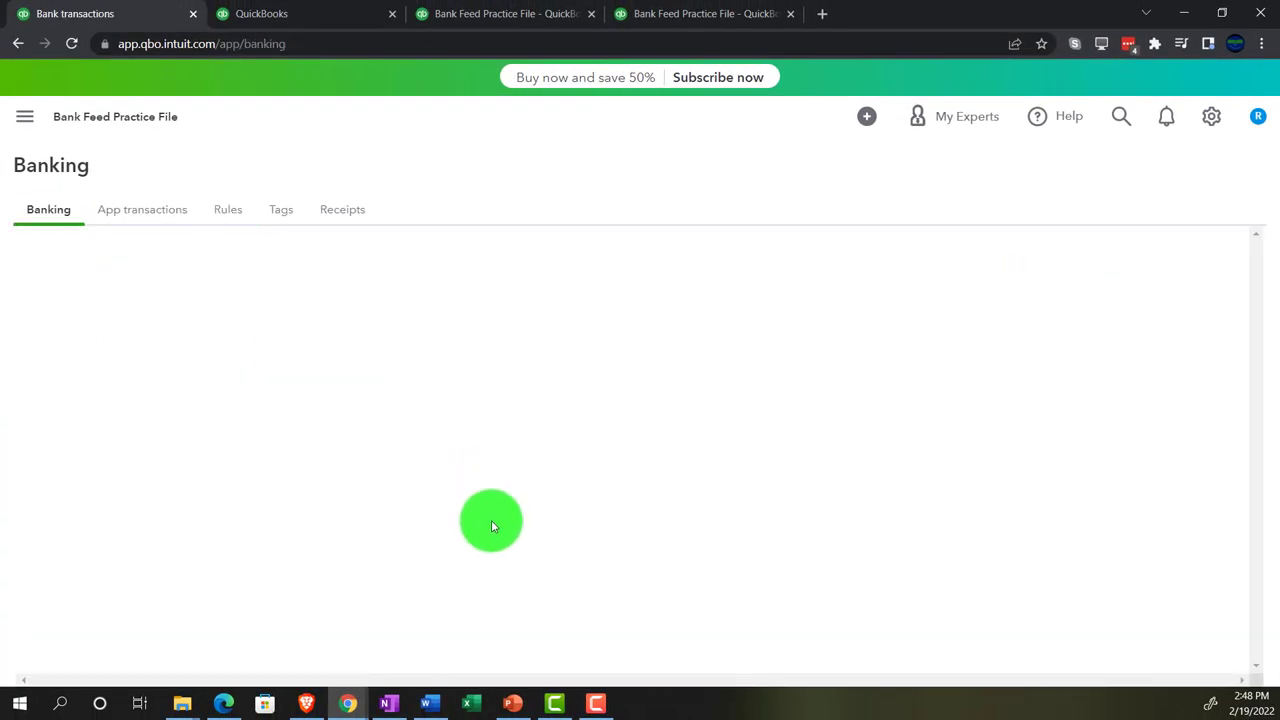
{"action": "scroll", "coordinate": [491, 520], "scroll_direction": "down", "scroll_amount": 3}
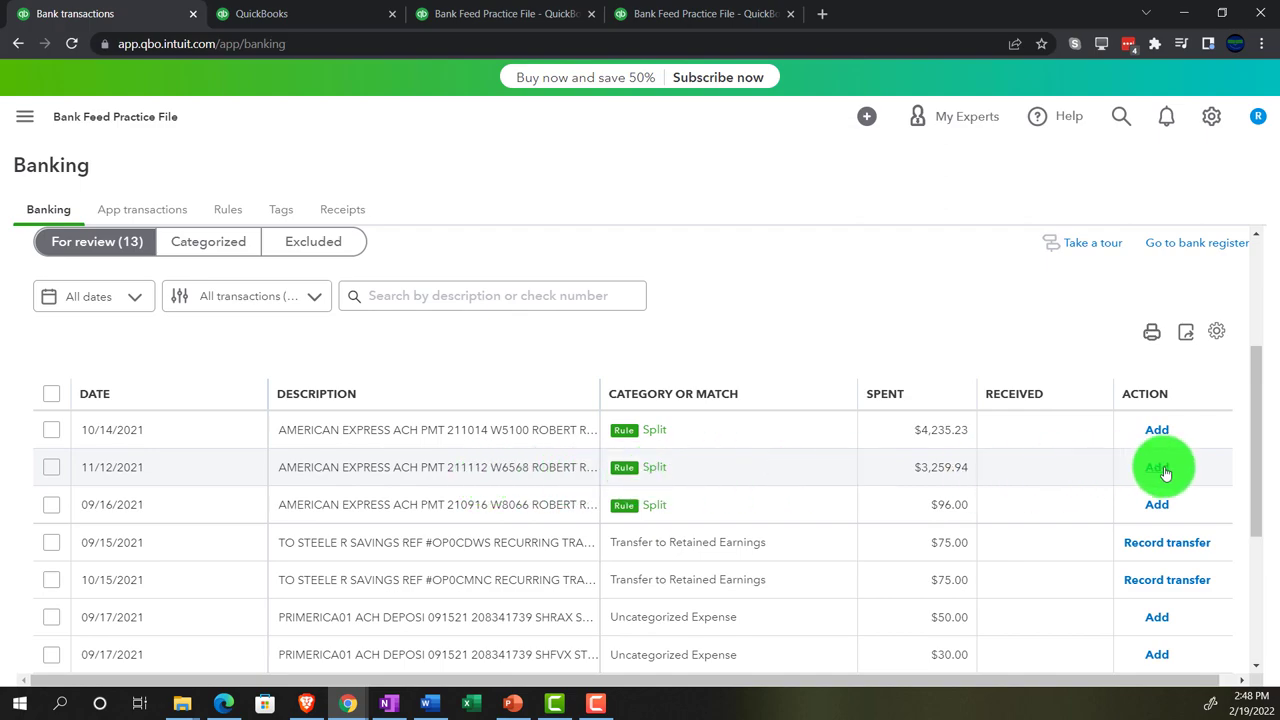
{"action": "left_click", "coordinate": [1160, 468]}
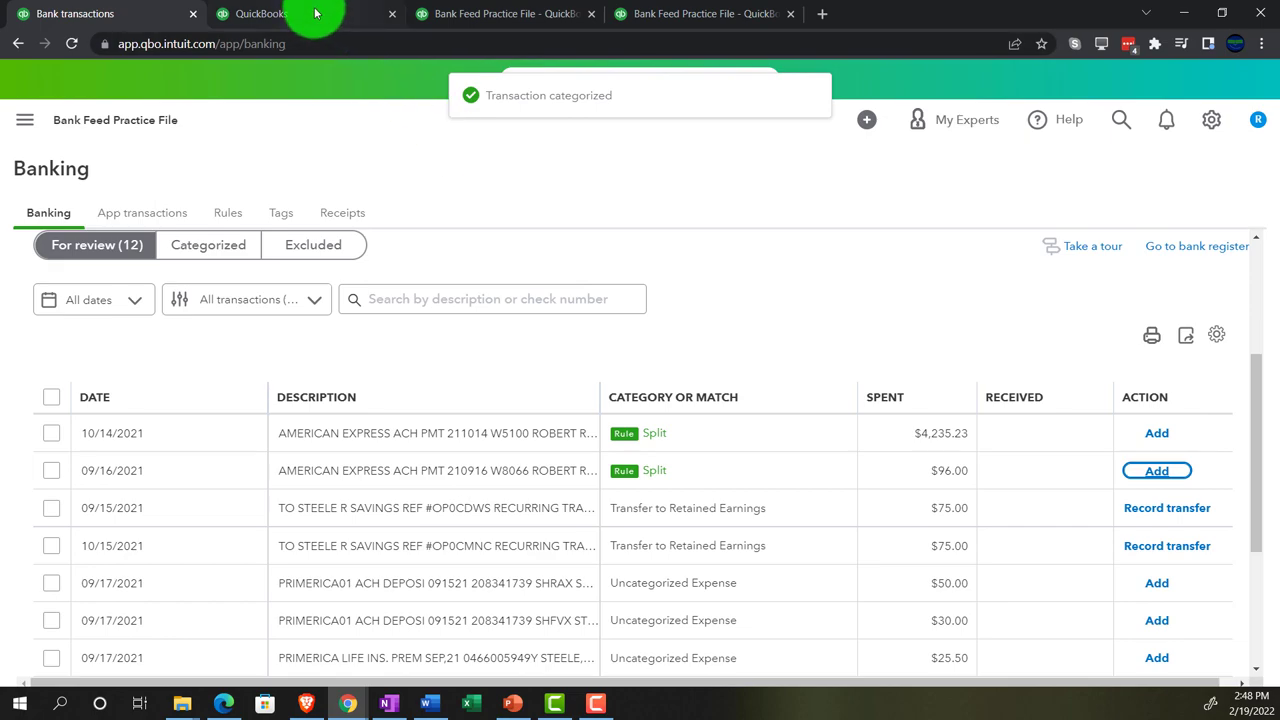
- Rerun the 2021 balance sheet report and examine the bank account balances
{"action": "left_click", "coordinate": [466, 14]}
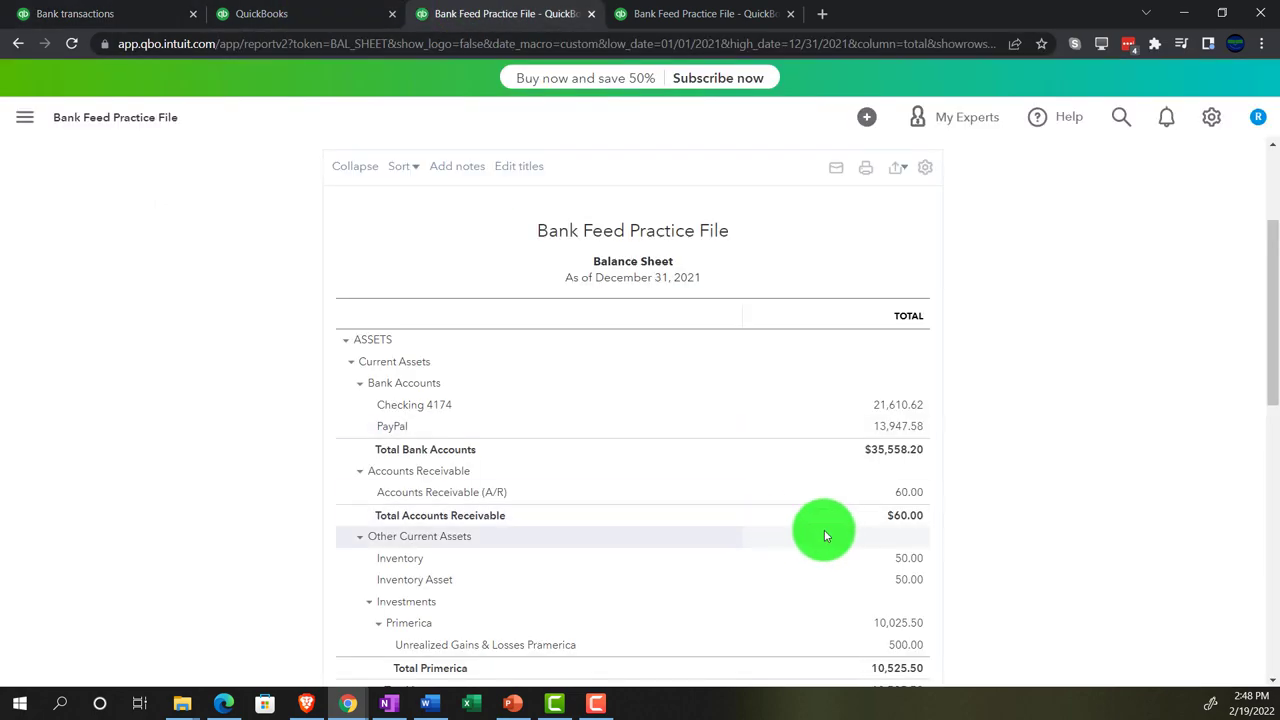
{"action": "scroll", "coordinate": [846, 531], "scroll_direction": "up", "scroll_amount": 2}
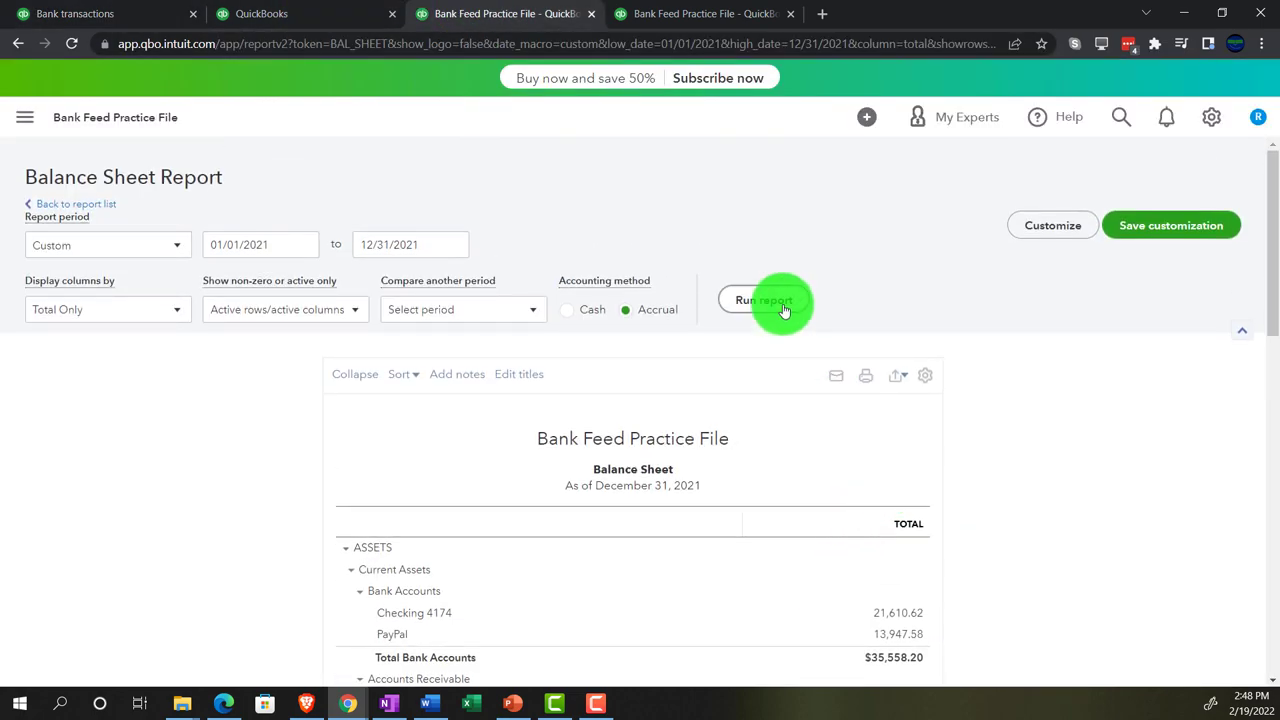
{"action": "scroll", "coordinate": [766, 571], "scroll_direction": "down", "scroll_amount": 3}
{"action": "key", "text": "ctrl+plus"}
{"action": "key", "text": "ctrl+plus"}
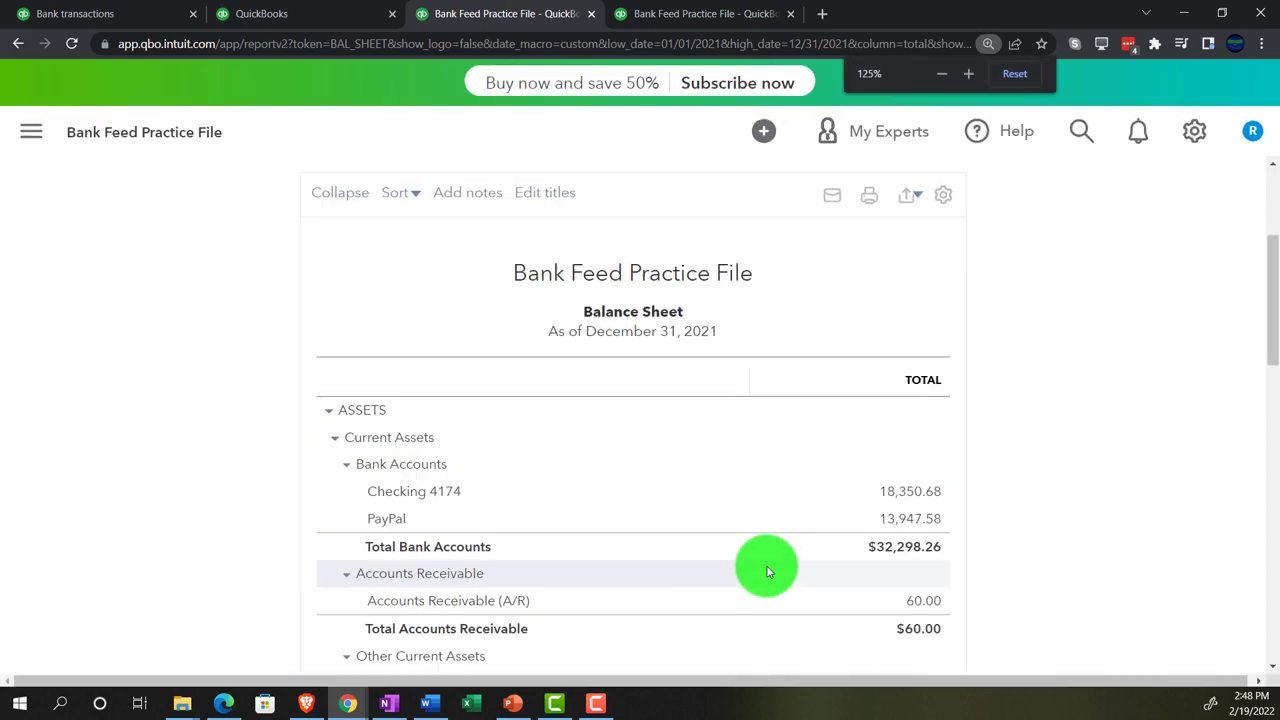
{"action": "key", "text": "ctrl+plus"}
{"action": "scroll", "coordinate": [785, 571], "scroll_direction": "down", "scroll_amount": 1}
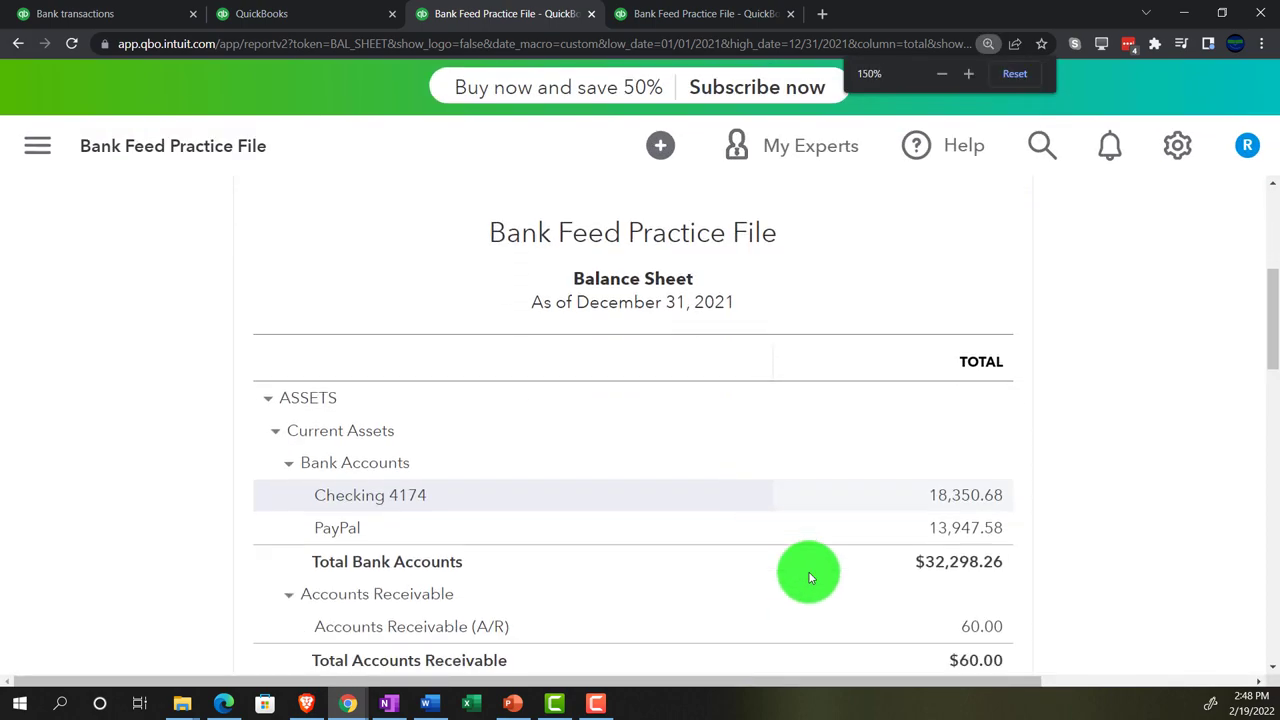
- Open the transaction report behind the Checking 4174 balance on the 2021 balance sheet
{"action": "left_click", "coordinate": [965, 496]}
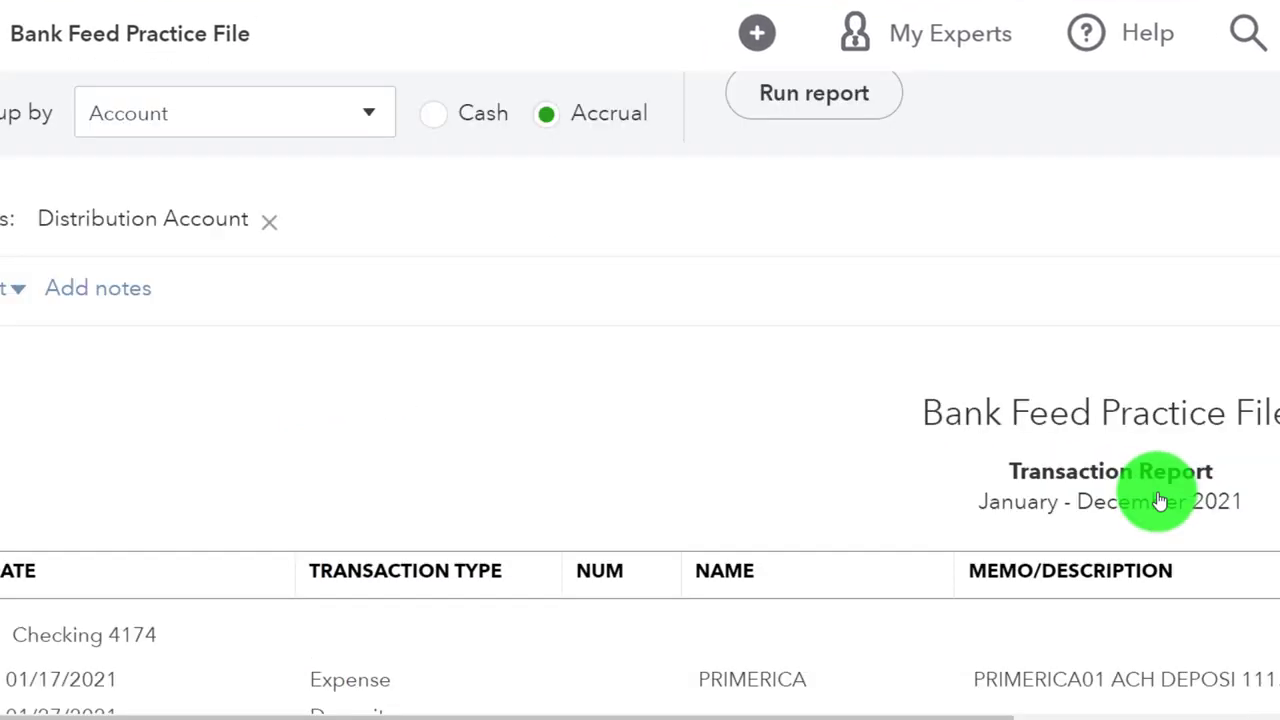
{"action": "key", "text": "ctrl+minus"}
{"action": "key", "text": "ctrl+minus"}
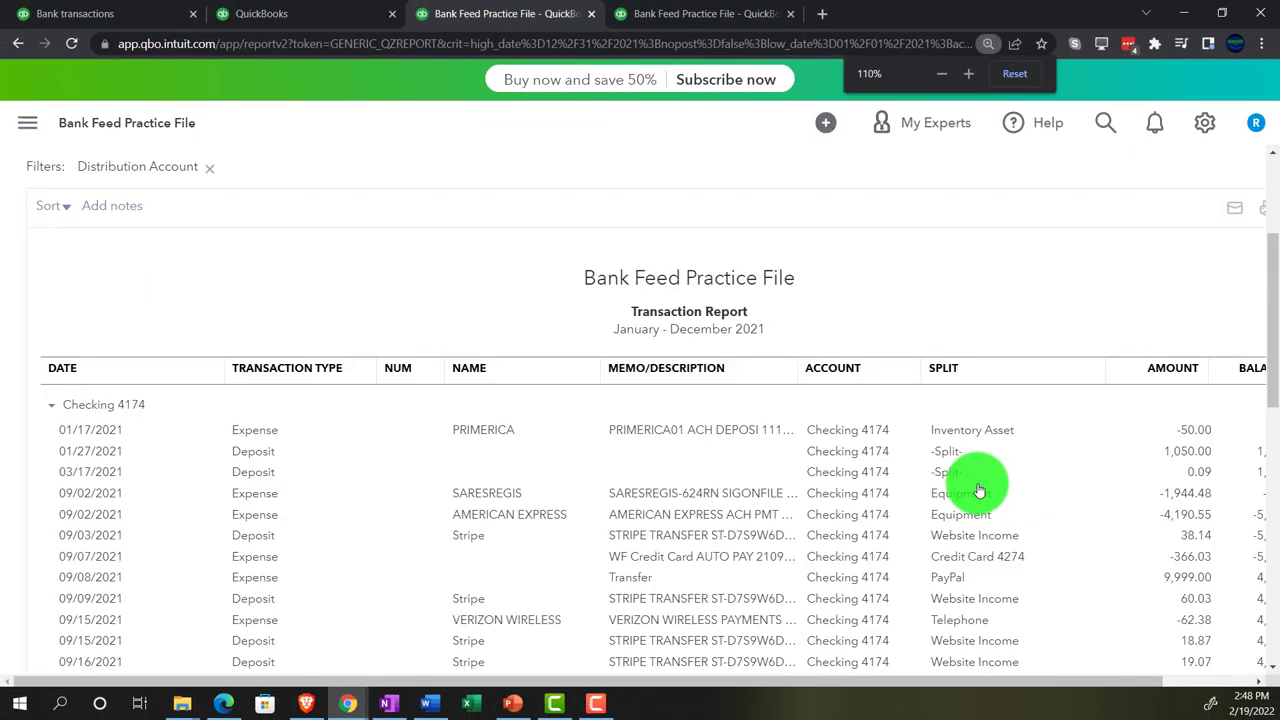
{"action": "scroll", "coordinate": [978, 490], "scroll_direction": "up", "scroll_amount": 3}
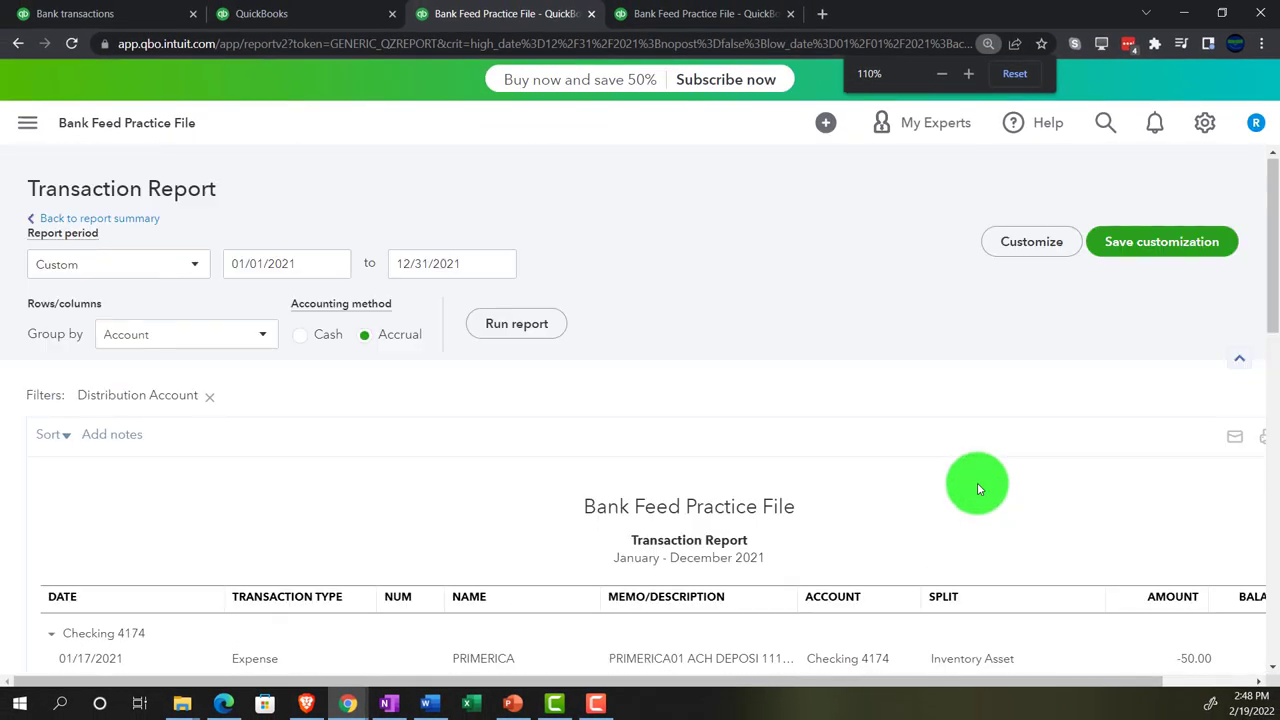
- Customize the Checking 4174 transaction report to filter by the name AMERICAN and run it
{"action": "left_click", "coordinate": [1034, 244]}
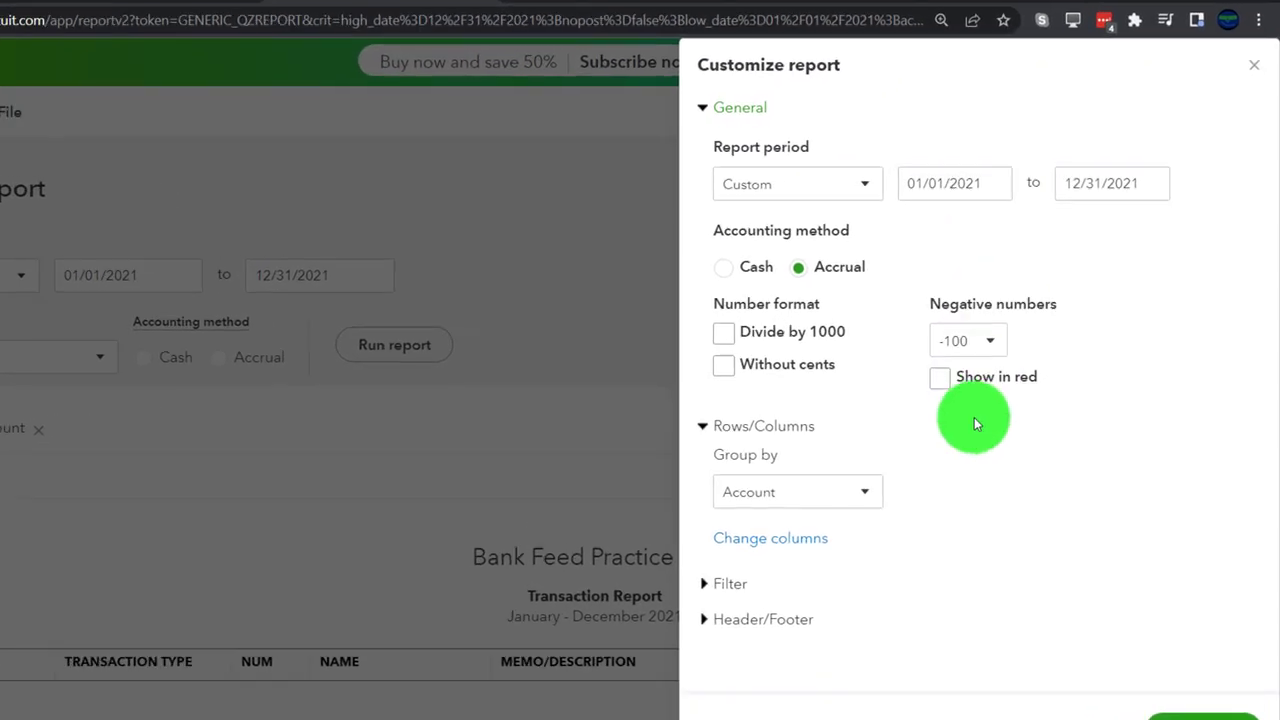
{"action": "left_click", "coordinate": [605, 656]}
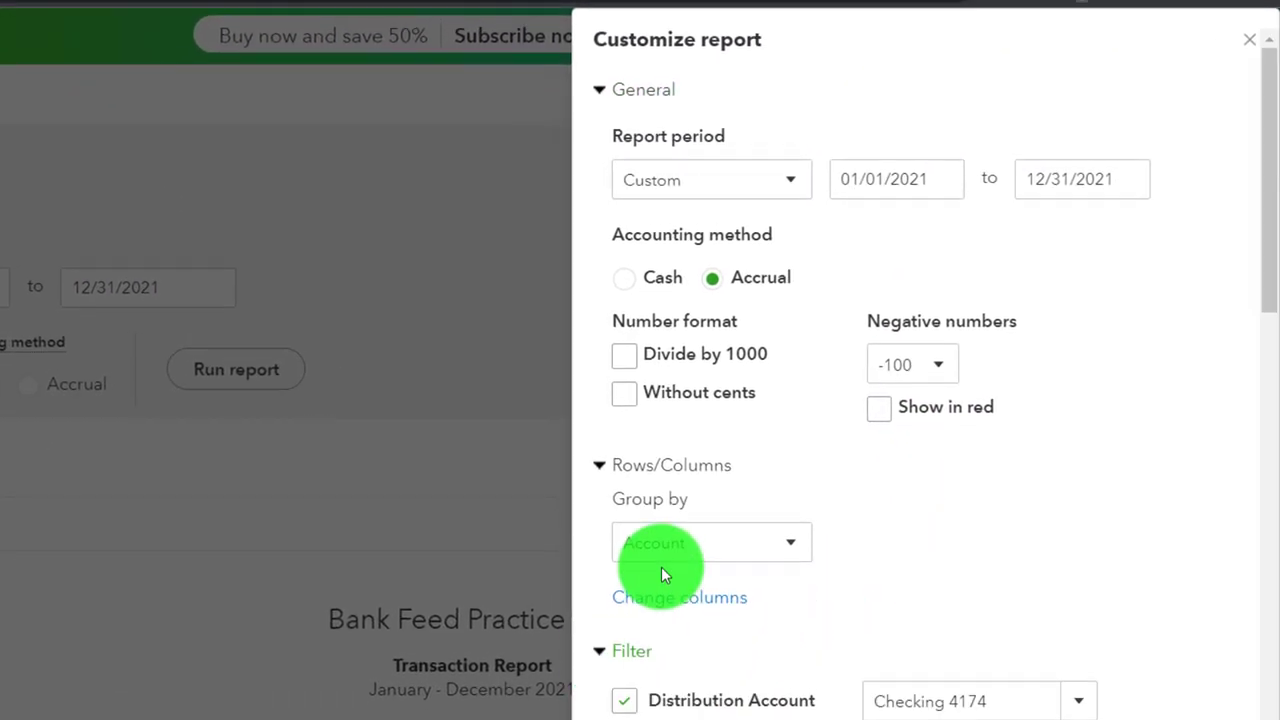
{"action": "scroll", "coordinate": [661, 567], "scroll_direction": "down", "scroll_amount": 5}
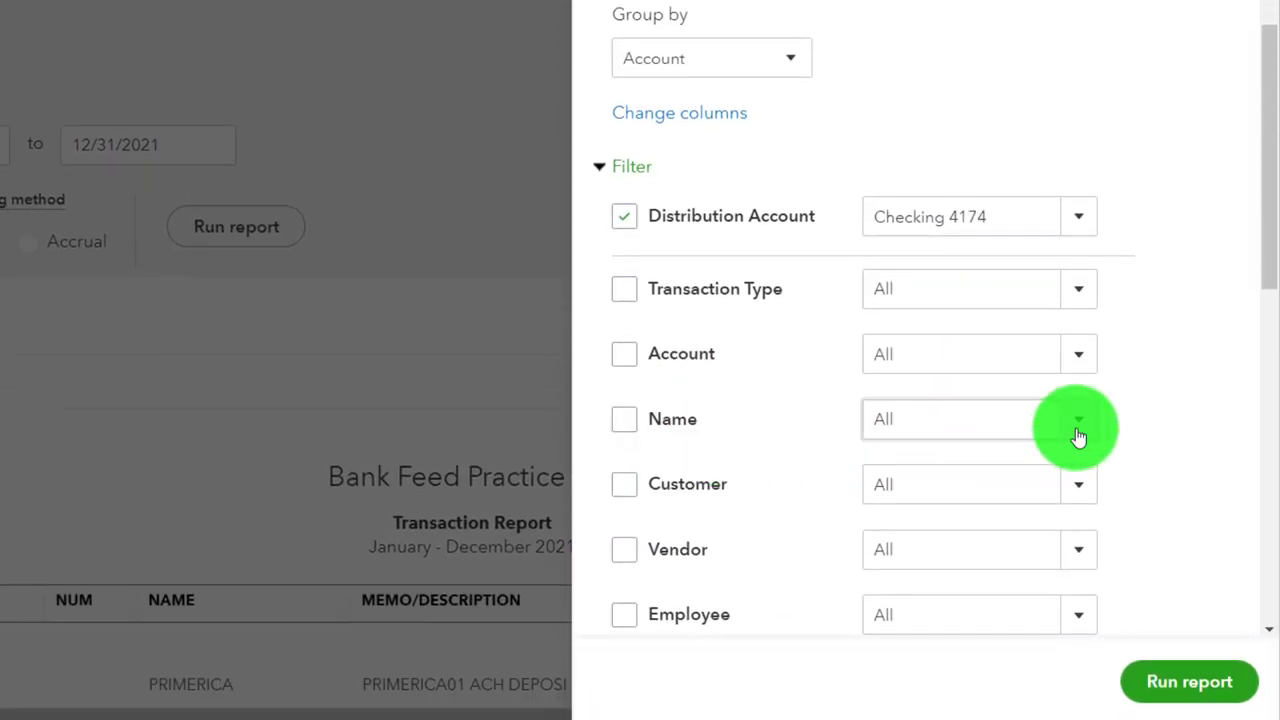
{"action": "left_click", "coordinate": [1078, 428]}
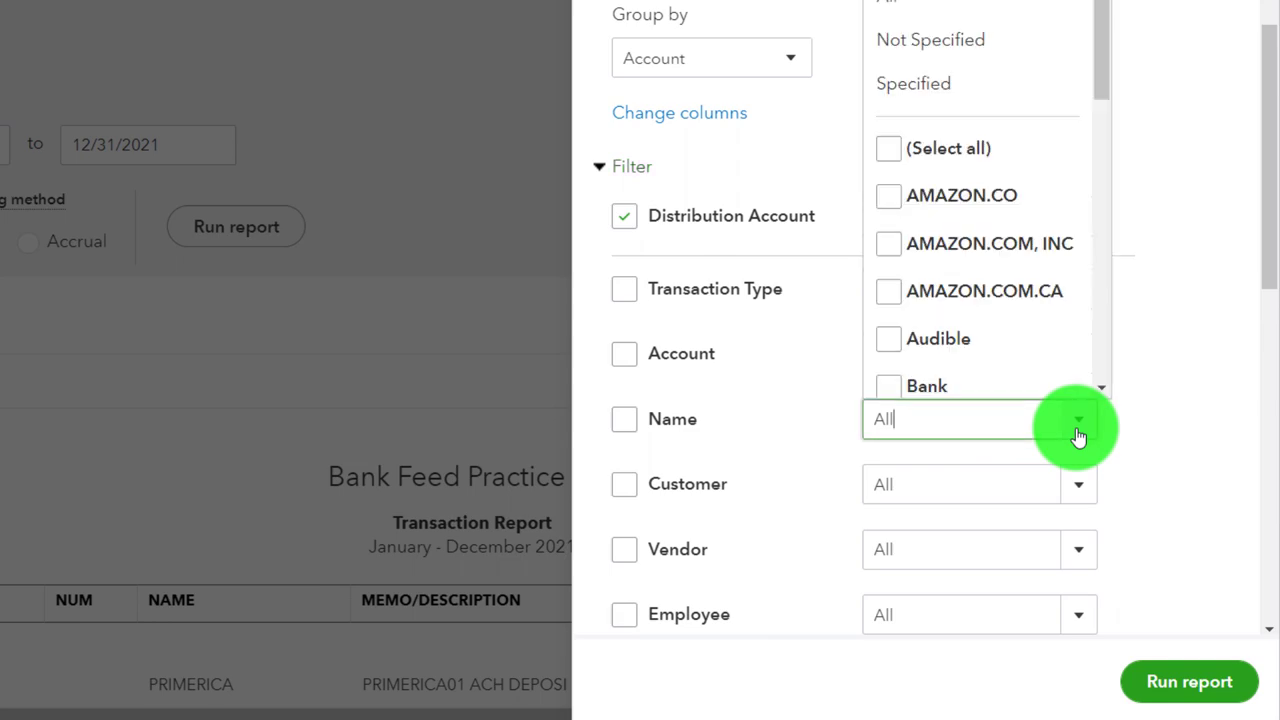
{"action": "scroll", "coordinate": [1031, 280], "scroll_direction": "down", "scroll_amount": 4}
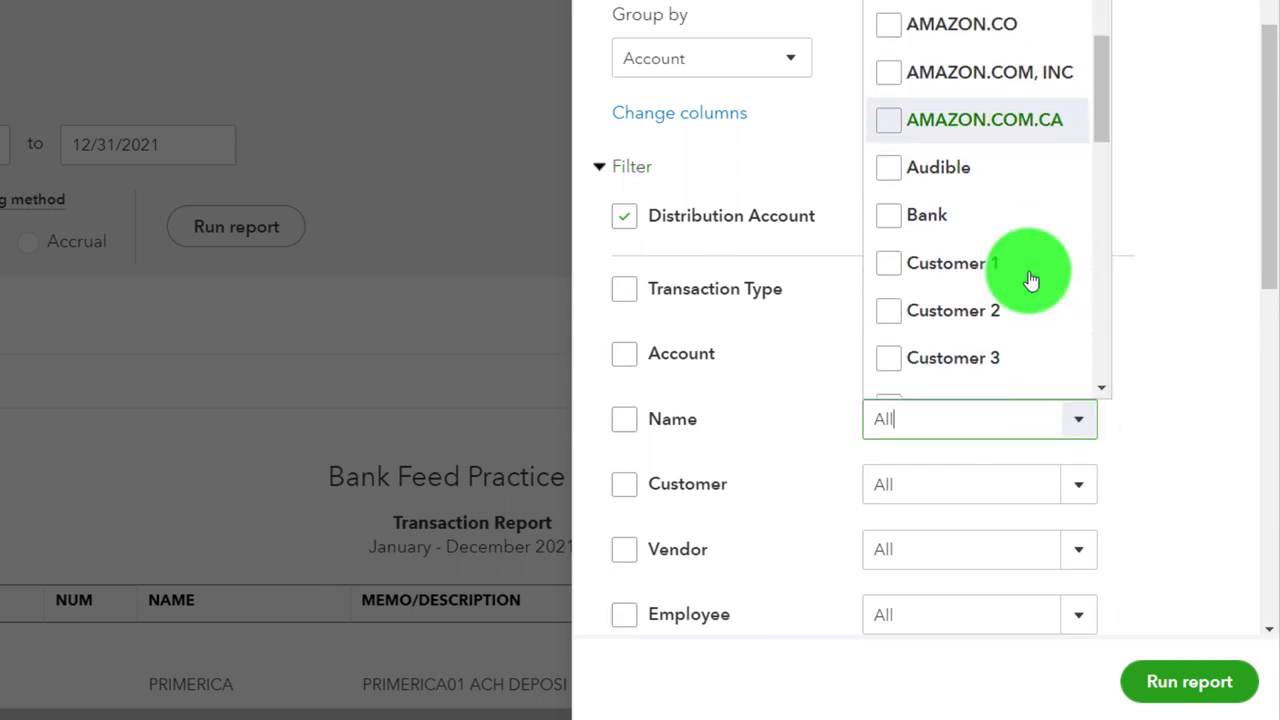
{"action": "scroll", "coordinate": [1031, 280], "scroll_direction": "down", "scroll_amount": 5}
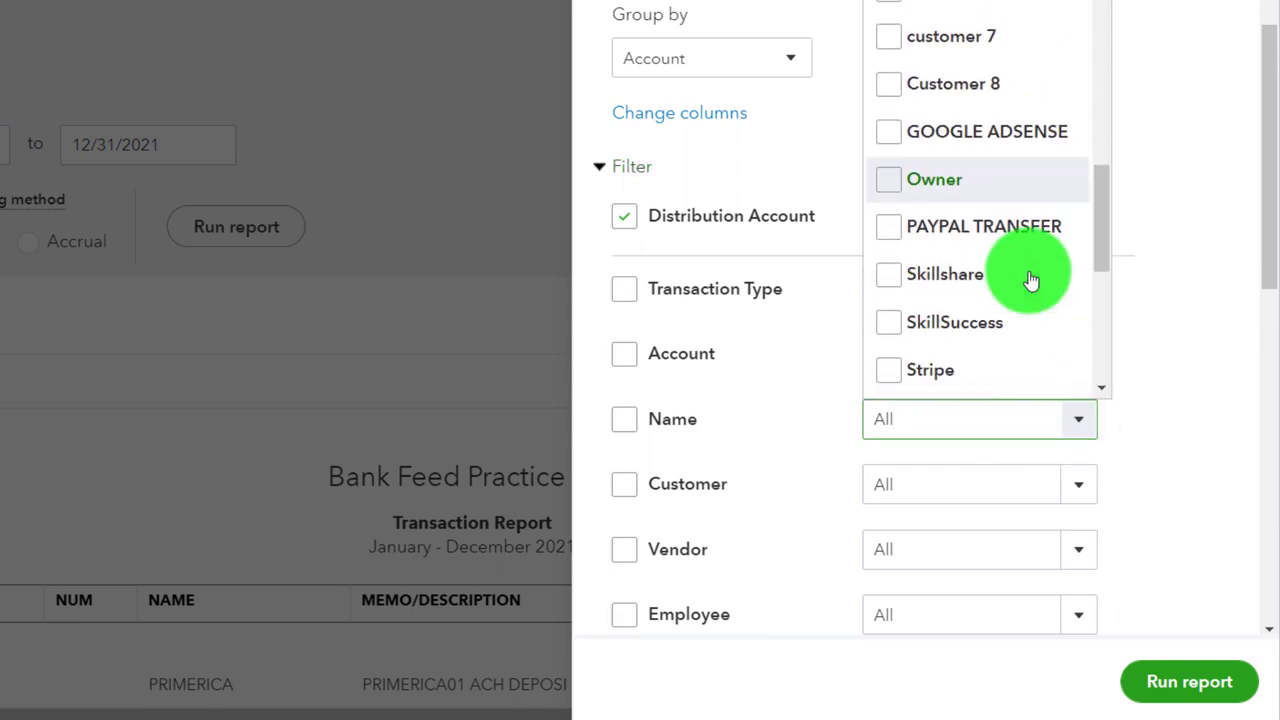
{"action": "scroll", "coordinate": [1031, 280], "scroll_direction": "down", "scroll_amount": 3}
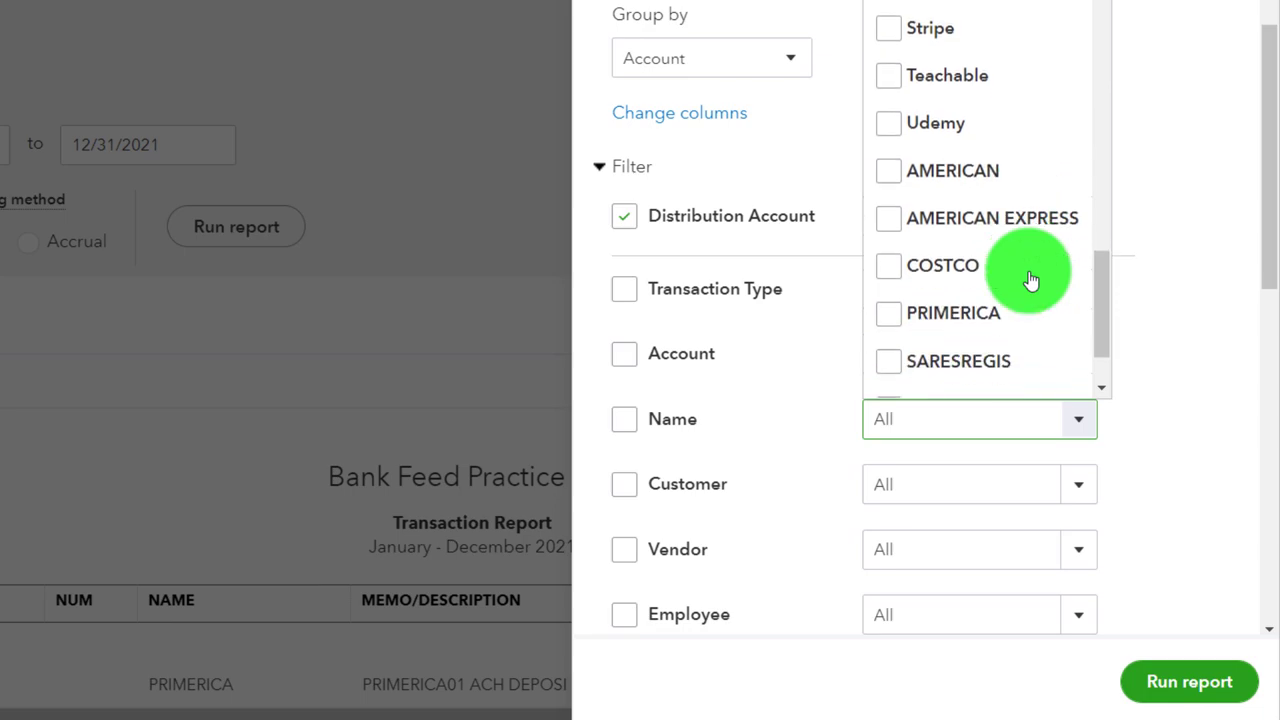
{"action": "left_click", "coordinate": [891, 171]}
{"action": "left_click", "coordinate": [1187, 698]}
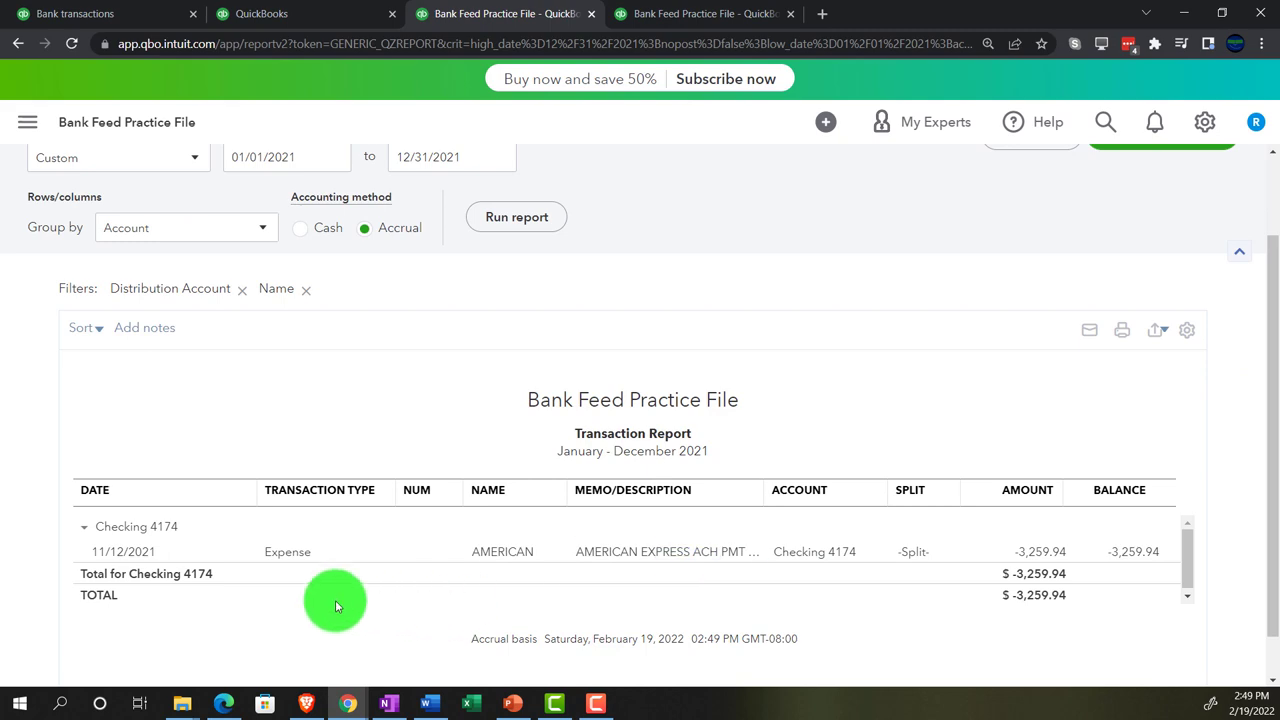
- Examine the category split and total of the 11/12/2021 AMERICAN expense, close it unchanged, and return to the balance sheet
{"action": "left_click", "coordinate": [1029, 553]}
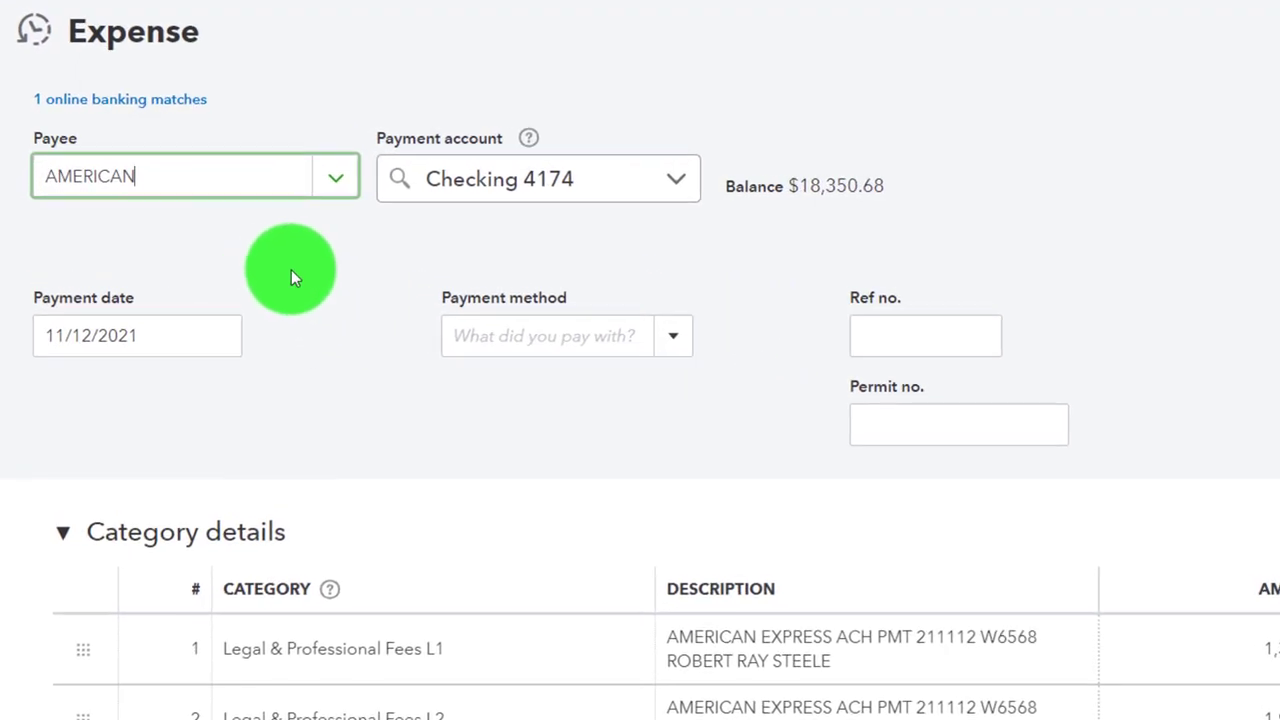
{"action": "scroll", "coordinate": [508, 700], "scroll_direction": "down", "scroll_amount": 2}
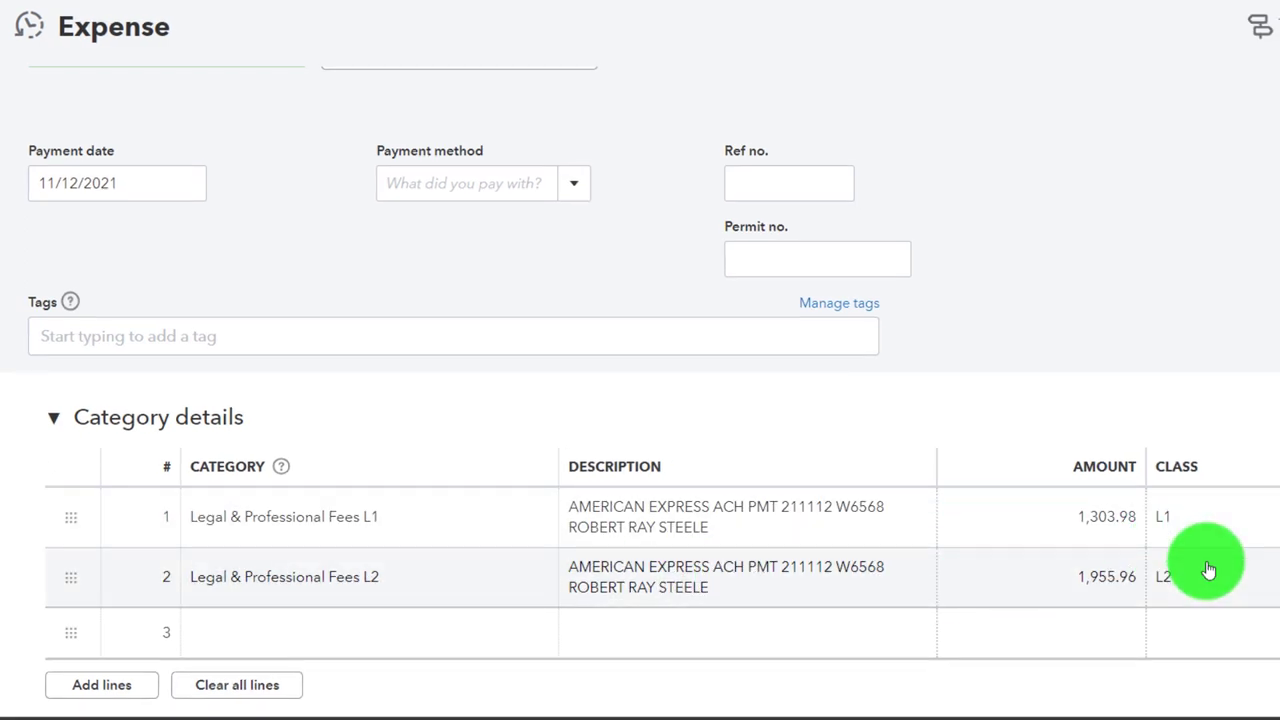
{"action": "scroll", "coordinate": [1207, 568], "scroll_direction": "up", "scroll_amount": 1}
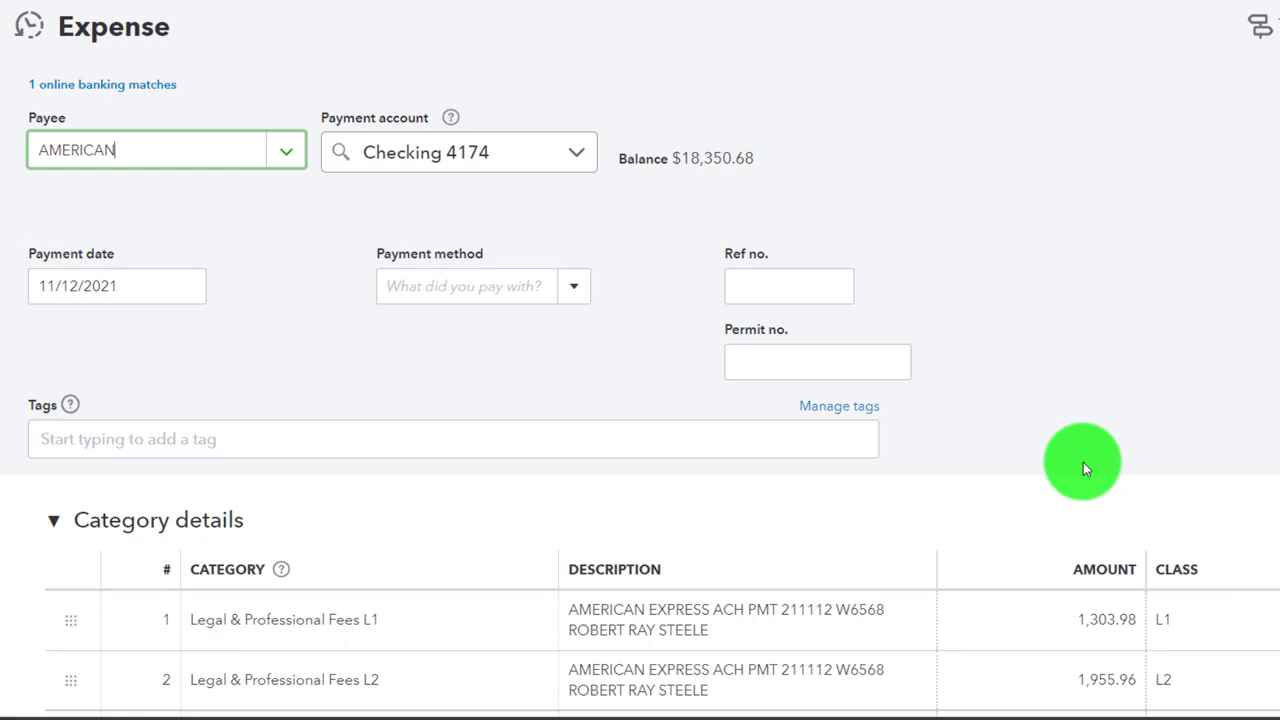
{"action": "scroll", "coordinate": [1083, 462], "scroll_direction": "down", "scroll_amount": 5}
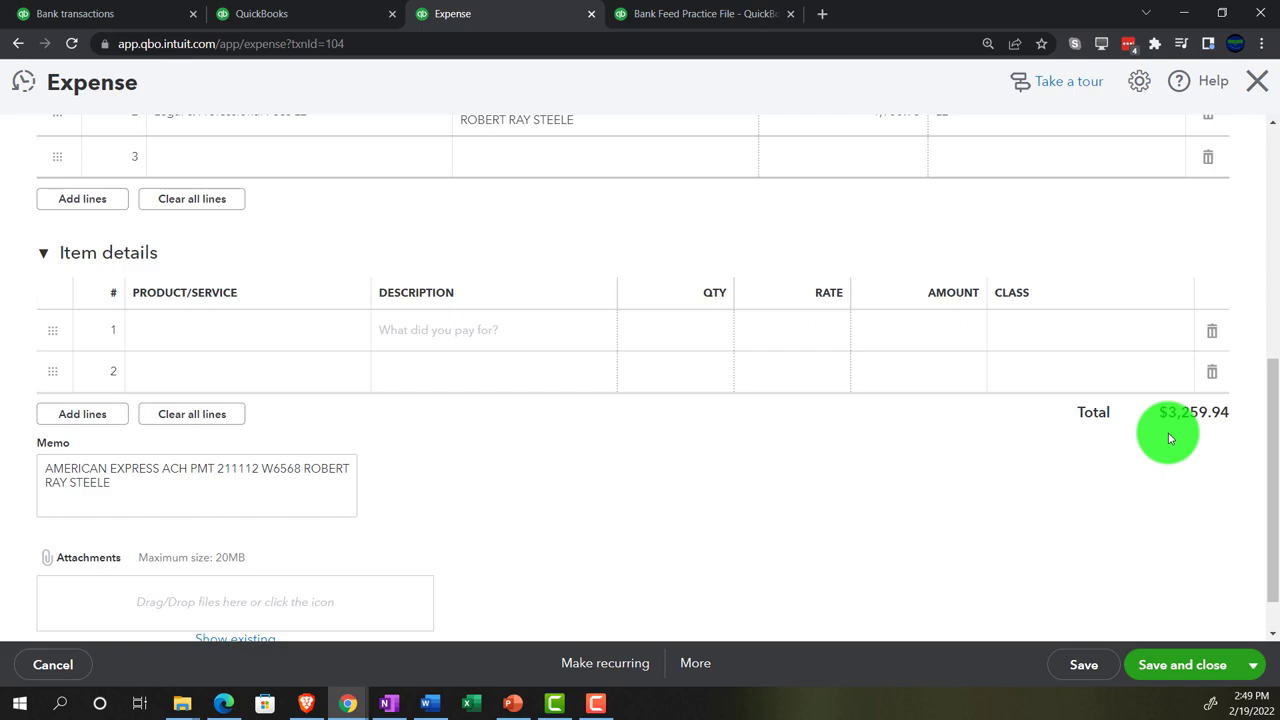
{"action": "scroll", "coordinate": [1075, 476], "scroll_direction": "up", "scroll_amount": 3}
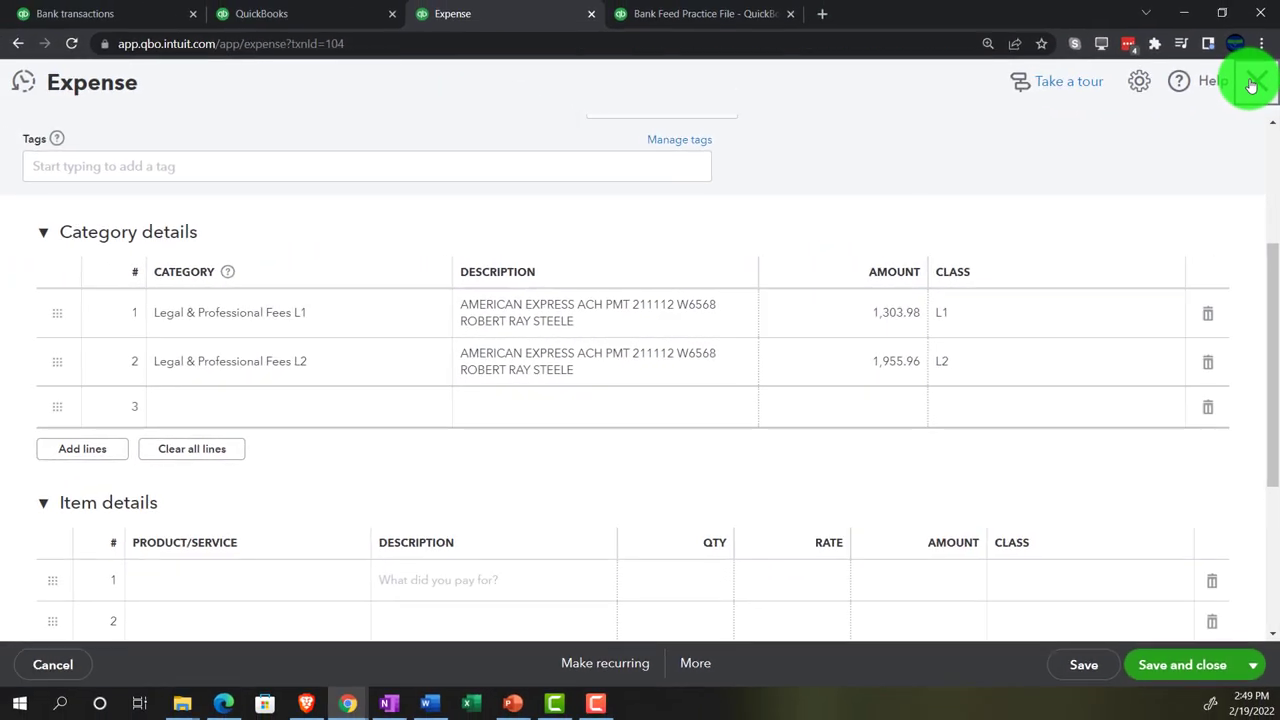
{"action": "left_click", "coordinate": [1237, 90]}
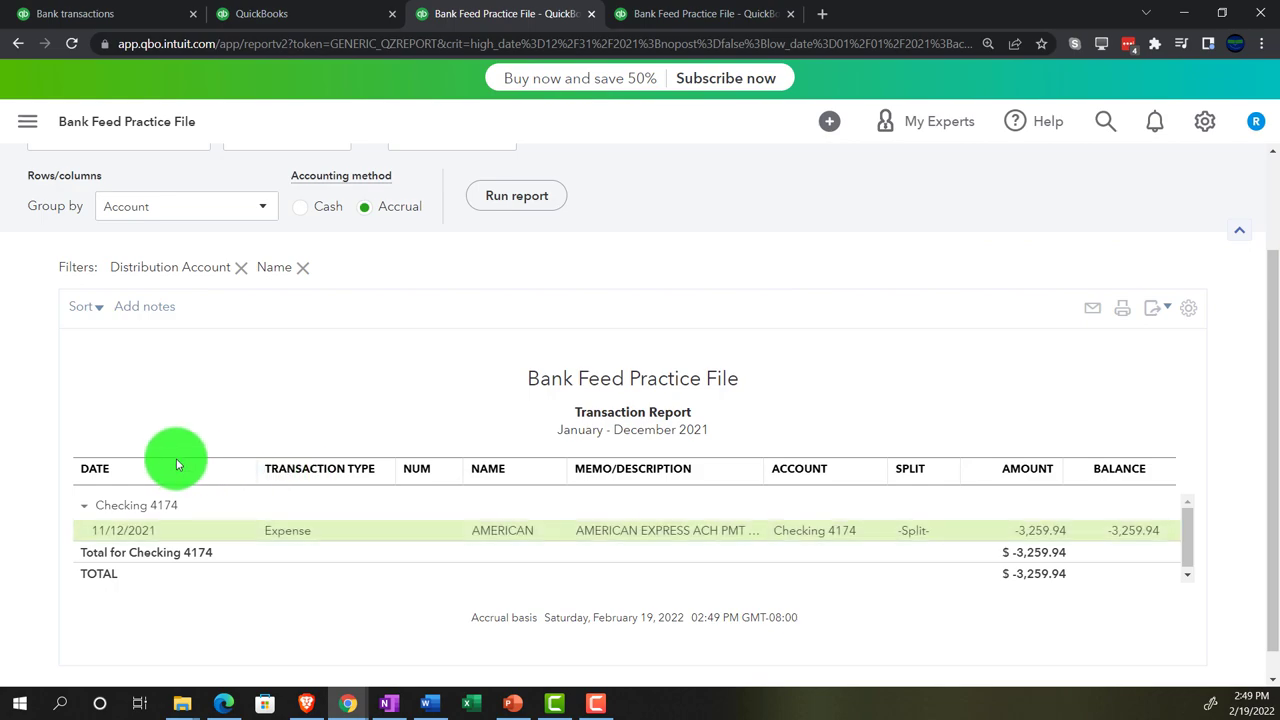
{"action": "scroll", "coordinate": [126, 434], "scroll_direction": "up", "scroll_amount": 3}
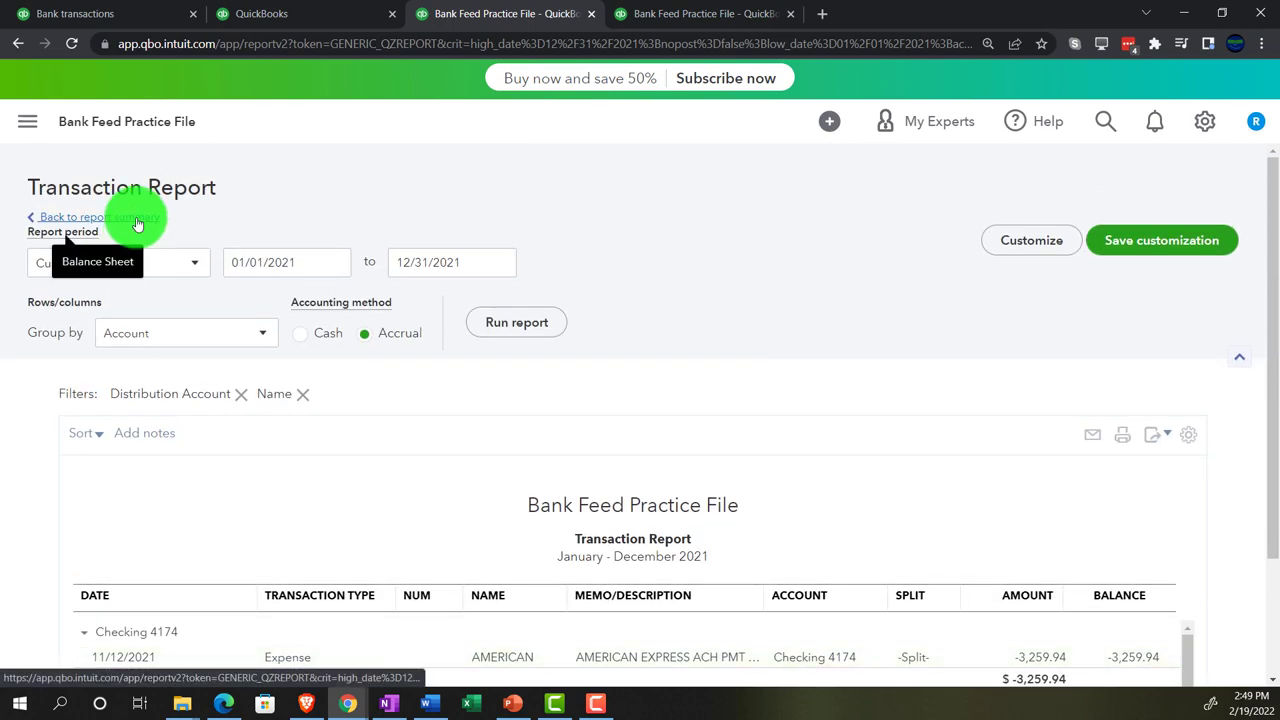
{"action": "left_click", "coordinate": [132, 215]}
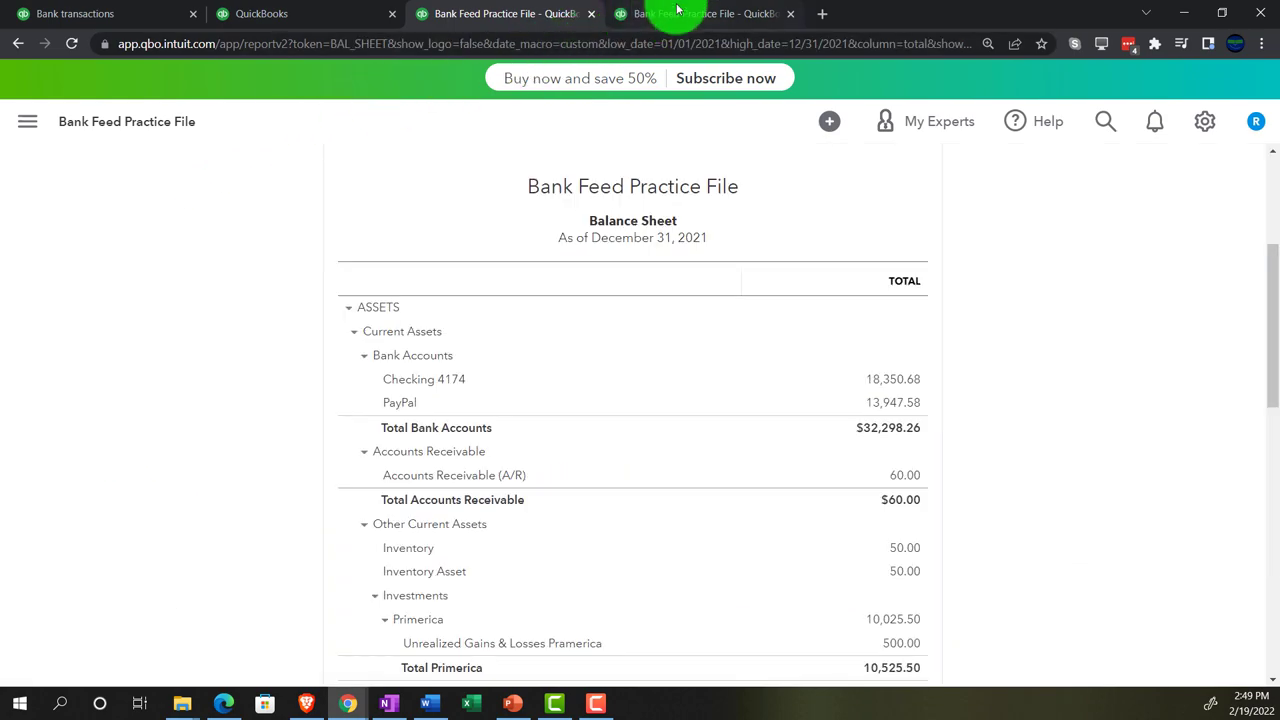
- Examine the 2021 Profit and Loss report down to the Legal & Professional Fees L1 and L2 expense lines
{"action": "left_click", "coordinate": [677, 10]}
{"action": "scroll", "coordinate": [961, 362], "scroll_direction": "up", "scroll_amount": 3}
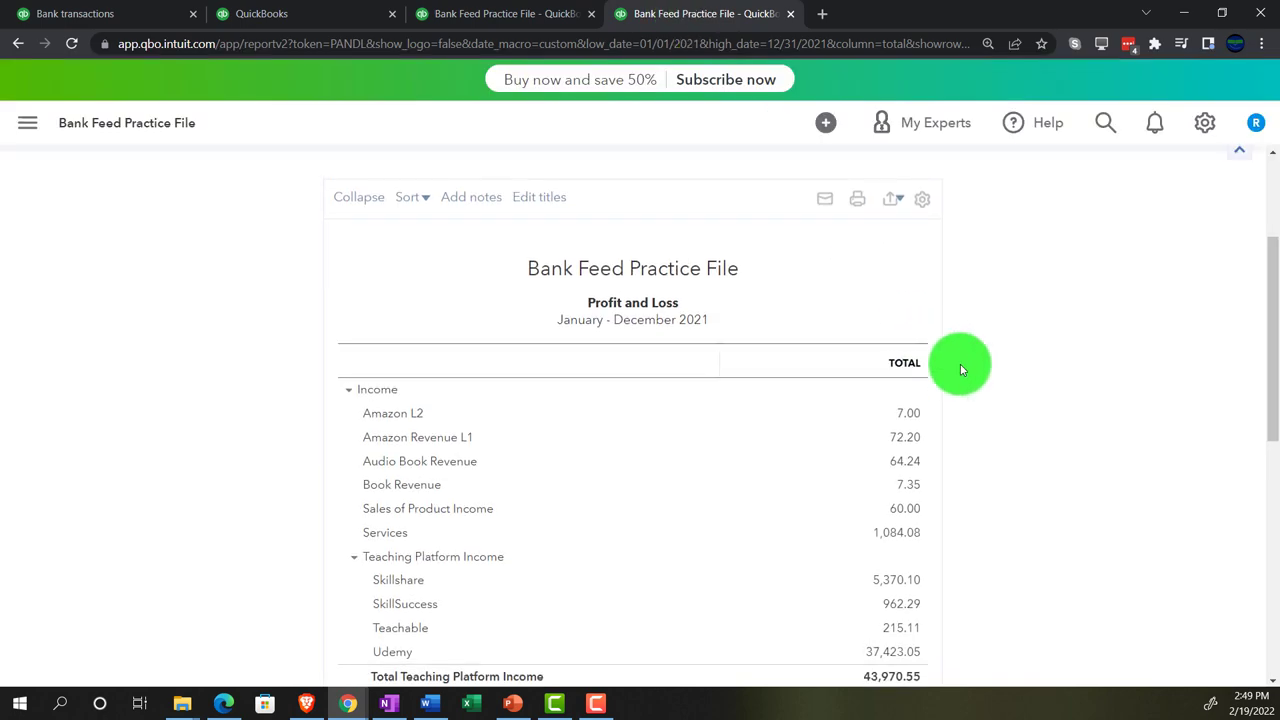
{"action": "scroll", "coordinate": [1067, 522], "scroll_direction": "down", "scroll_amount": 2}
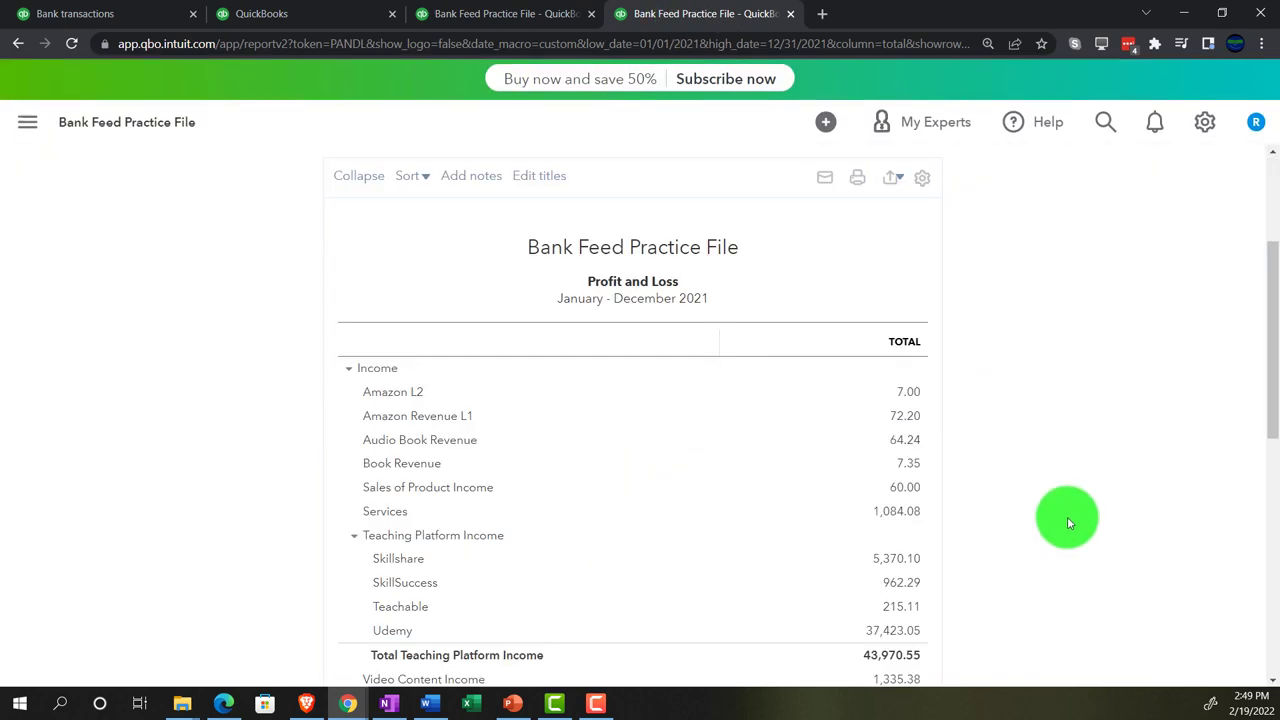
{"action": "key", "text": "ctrl+plus"}
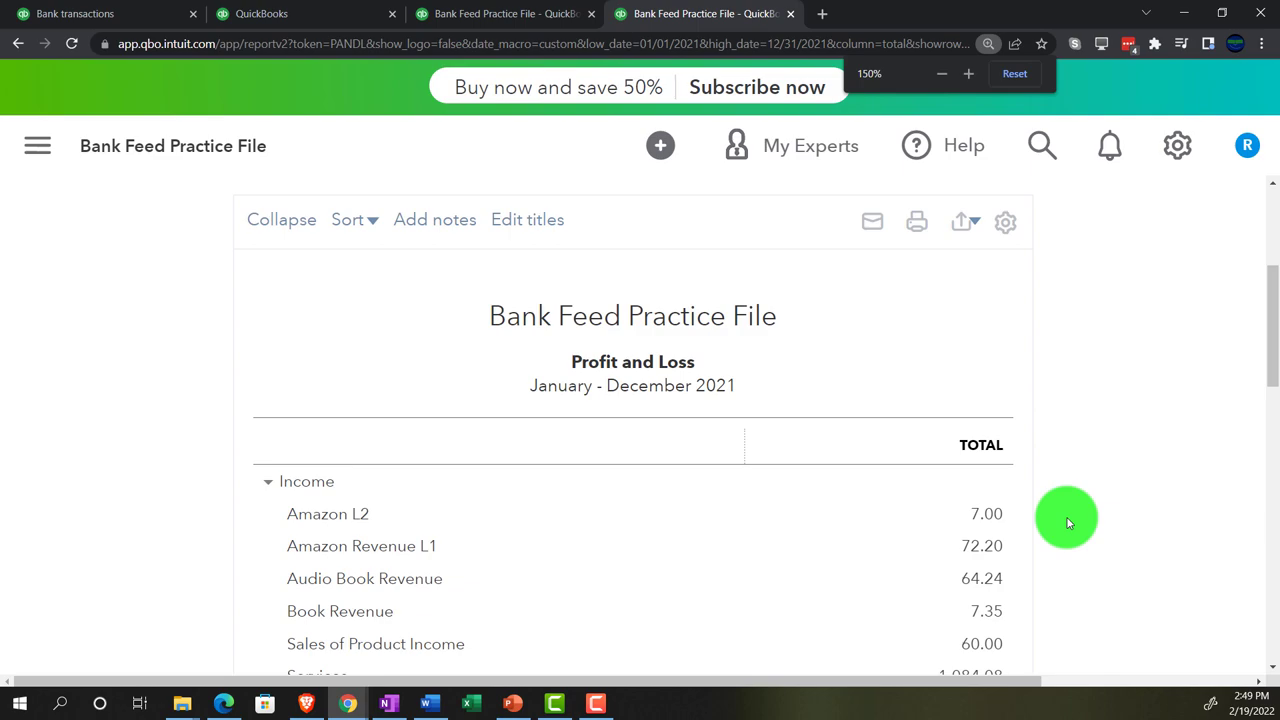
{"action": "scroll", "coordinate": [1067, 522], "scroll_direction": "down", "scroll_amount": 1}
{"action": "scroll", "coordinate": [1067, 522], "scroll_direction": "down", "scroll_amount": 2}
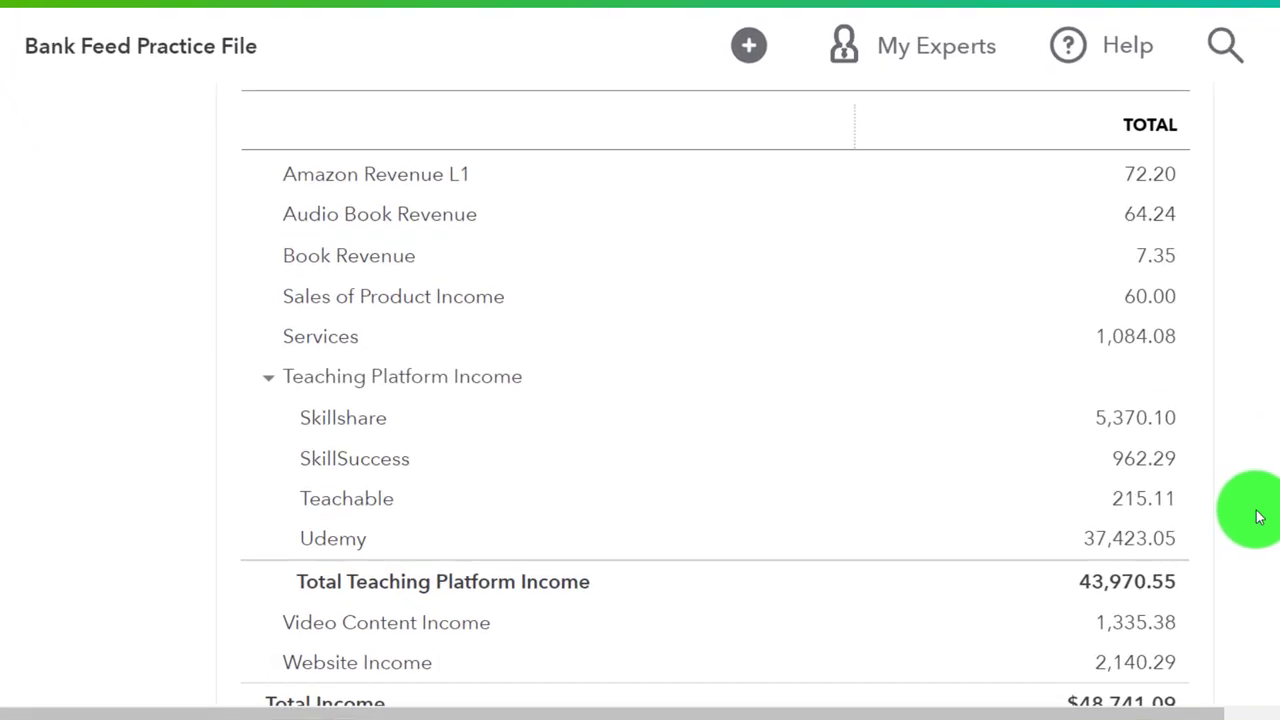
{"action": "scroll", "coordinate": [1258, 517], "scroll_direction": "down", "scroll_amount": 4}
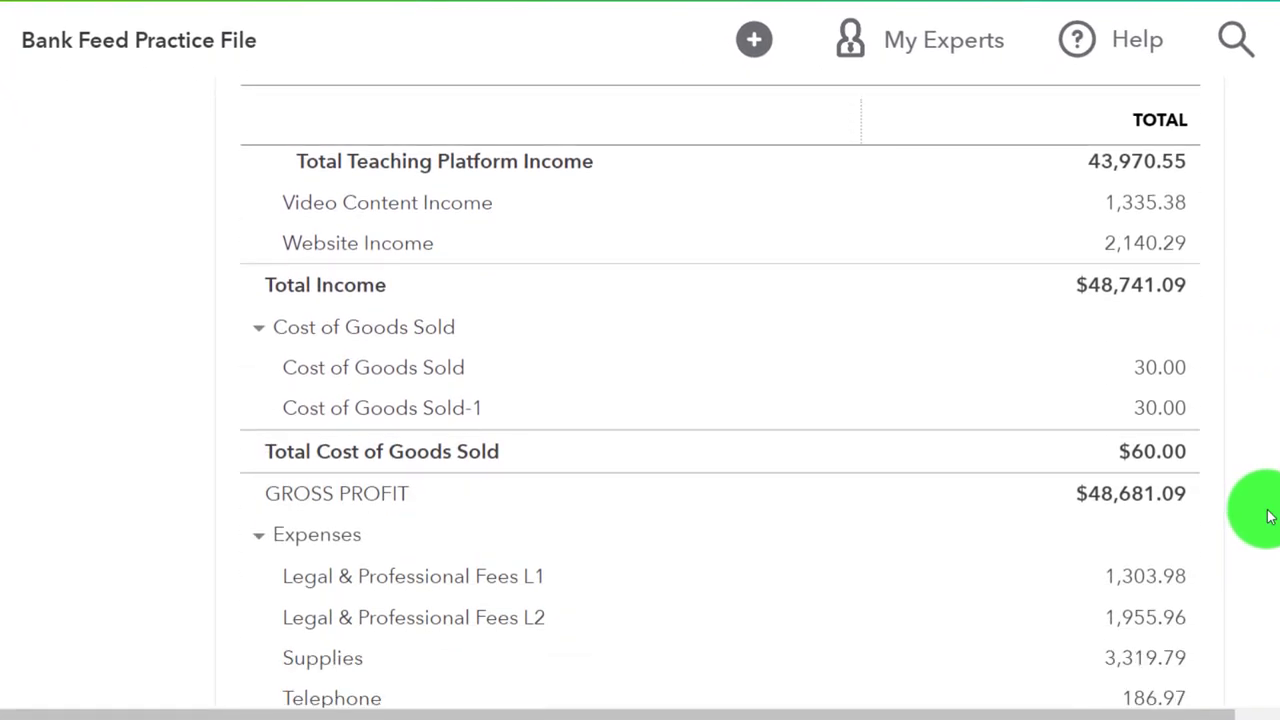
{"action": "scroll", "coordinate": [1220, 510], "scroll_direction": "down", "scroll_amount": 1}
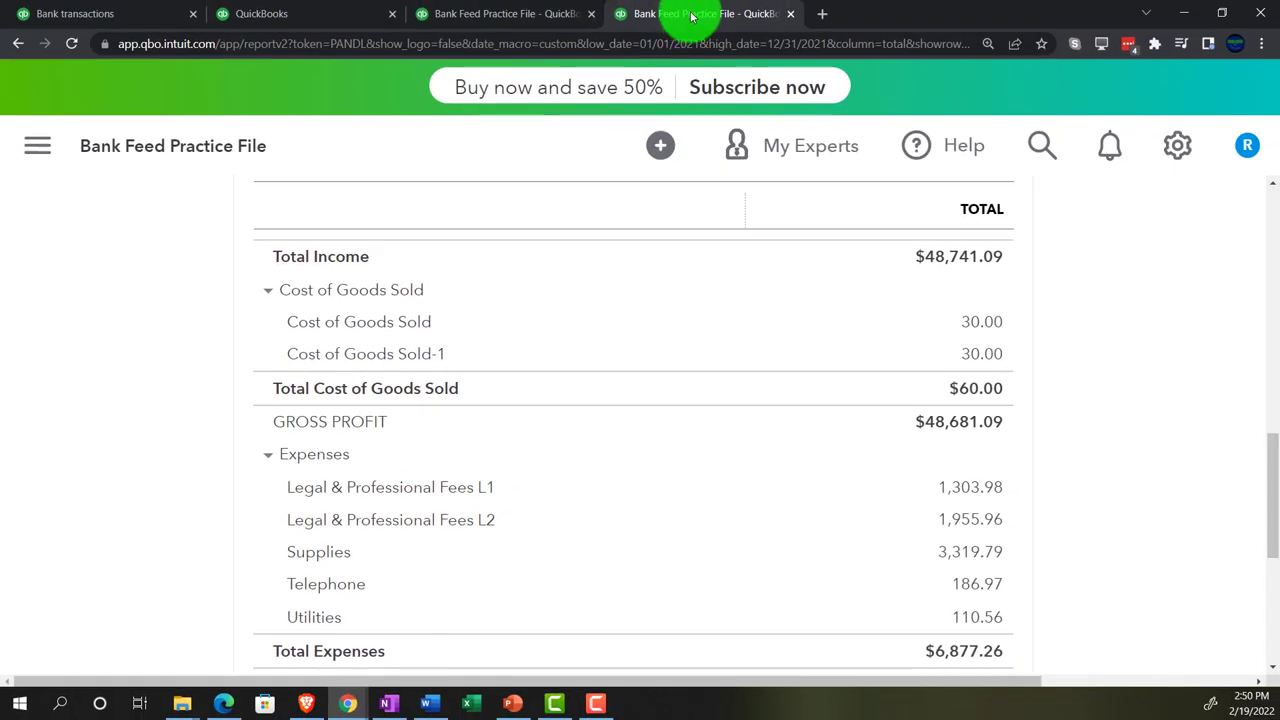
- Duplicate the Profit and Loss browser tab and open the reports list in the copy, with the navigation menu hidden
{"action": "right_click", "coordinate": [691, 17]}
{"action": "left_click", "coordinate": [740, 127]}
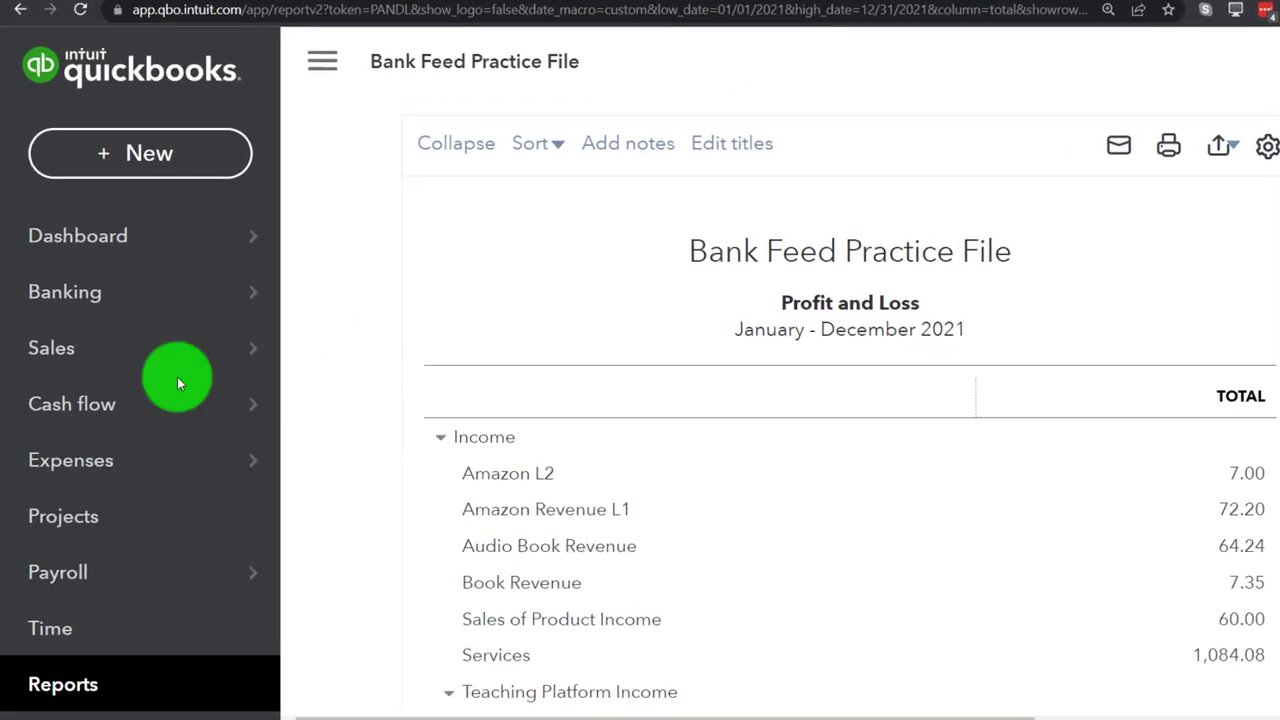
{"action": "scroll", "coordinate": [120, 410], "scroll_direction": "down", "scroll_amount": 4}
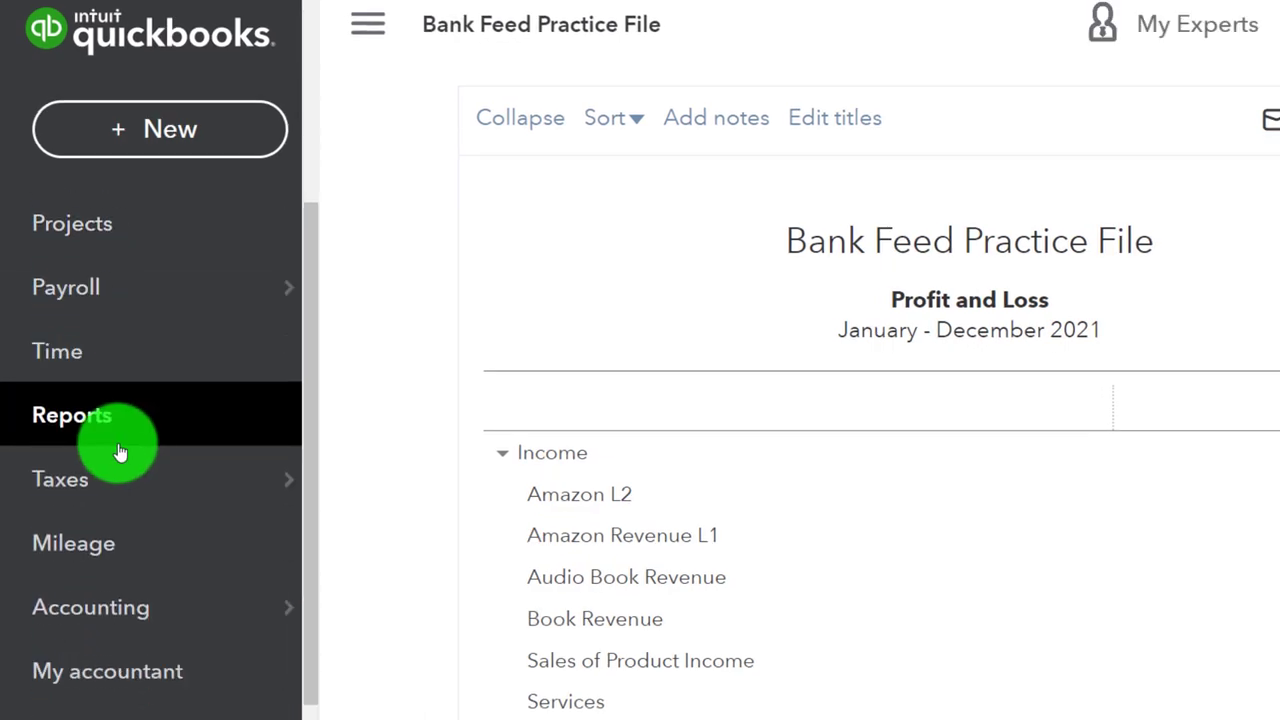
{"action": "left_click", "coordinate": [94, 429]}
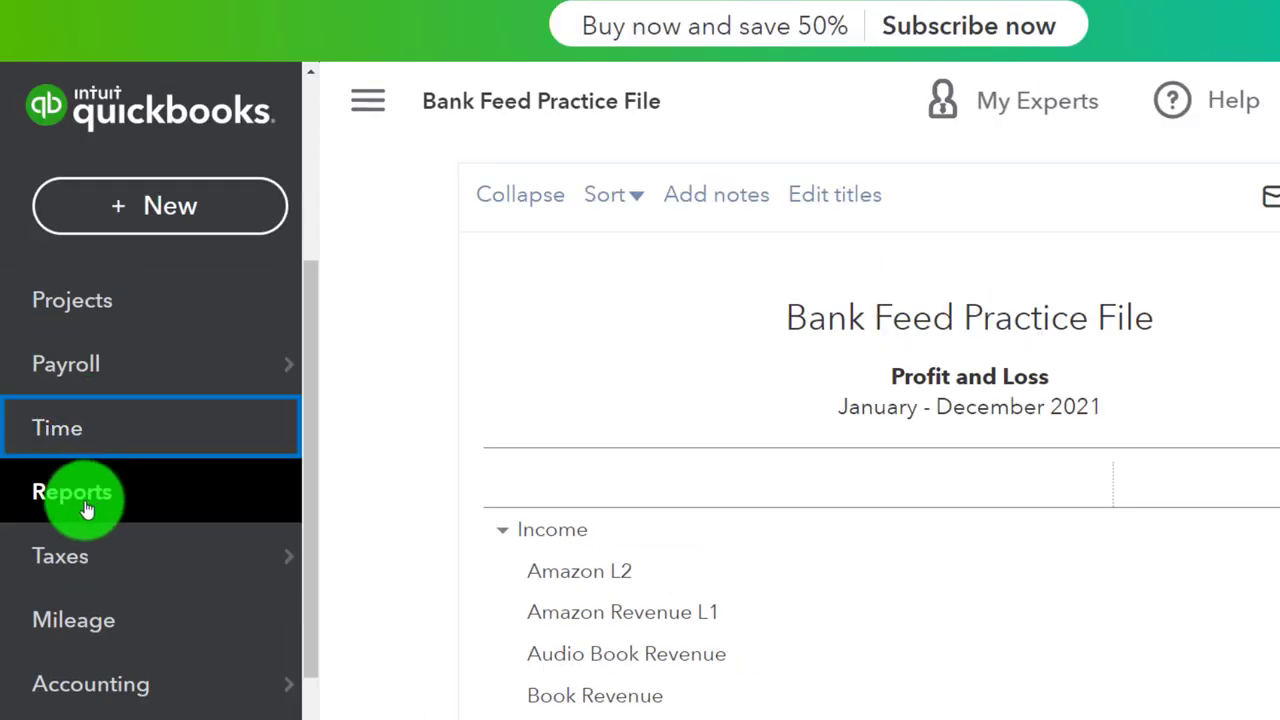
{"action": "left_click", "coordinate": [85, 508]}
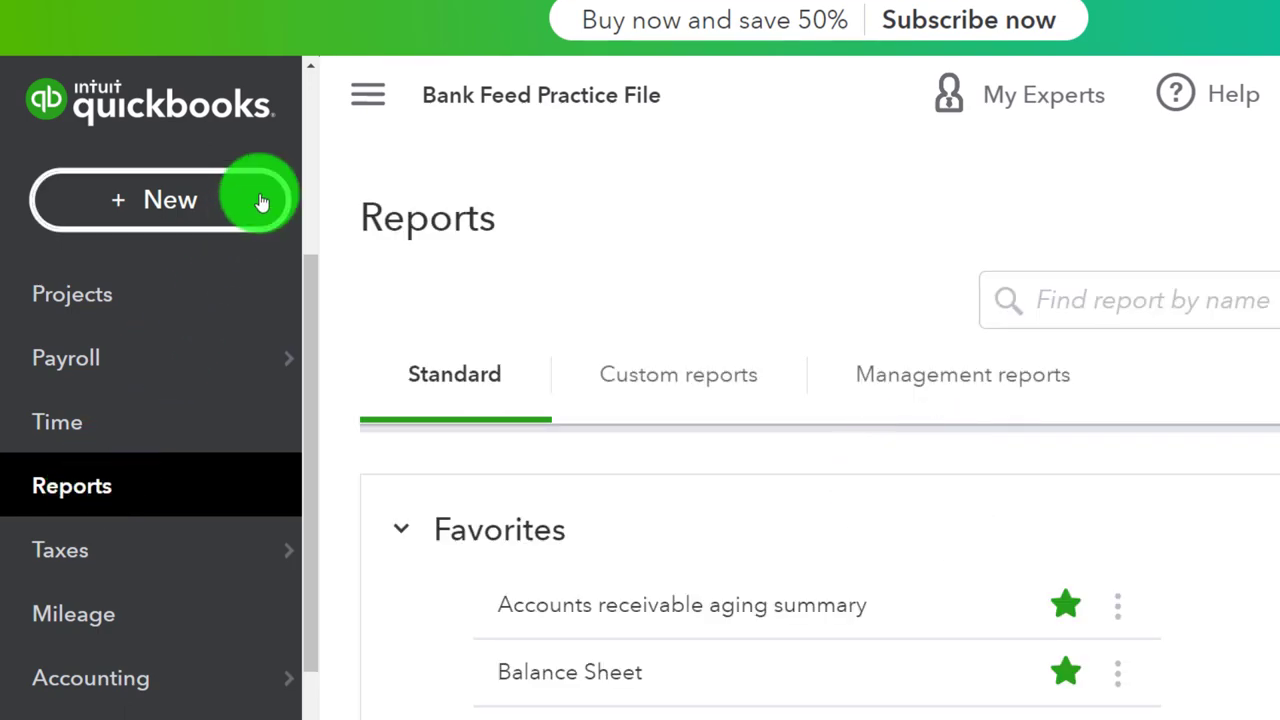
{"action": "left_click", "coordinate": [357, 103]}
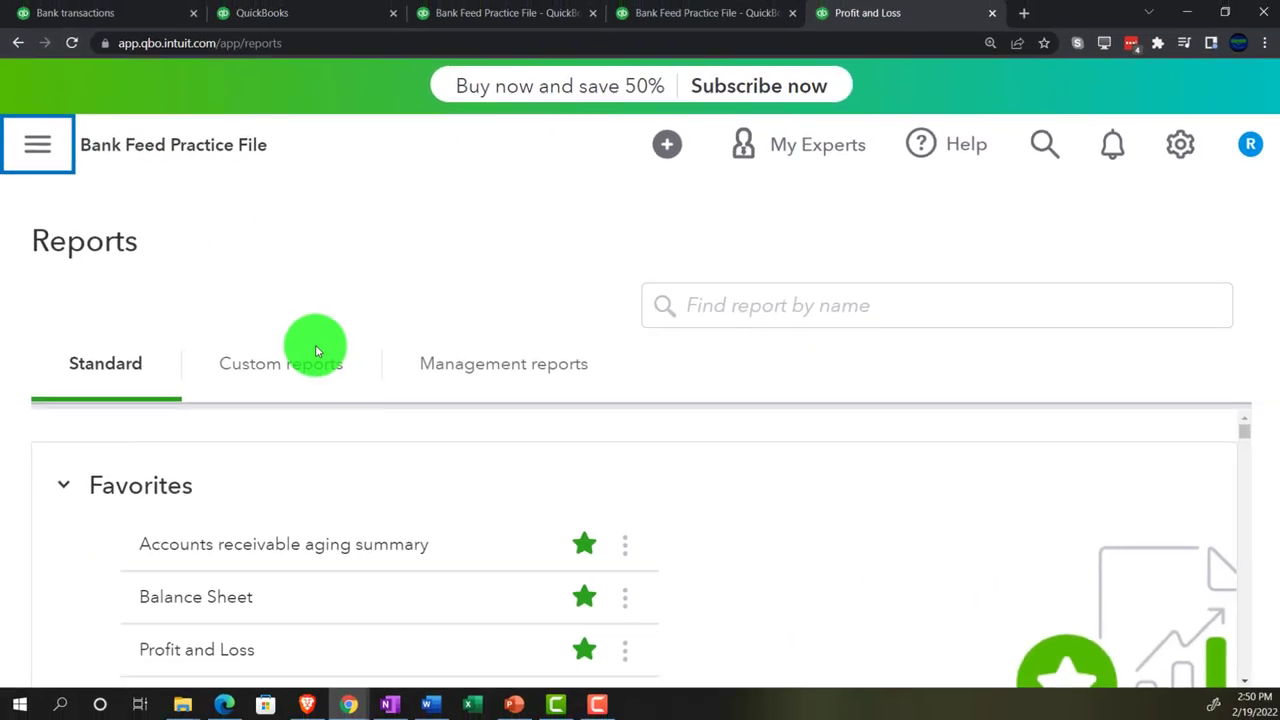
- Open the Profit and Loss by Class report from the Business overview group
{"action": "key", "text": "ctrl+minus"}
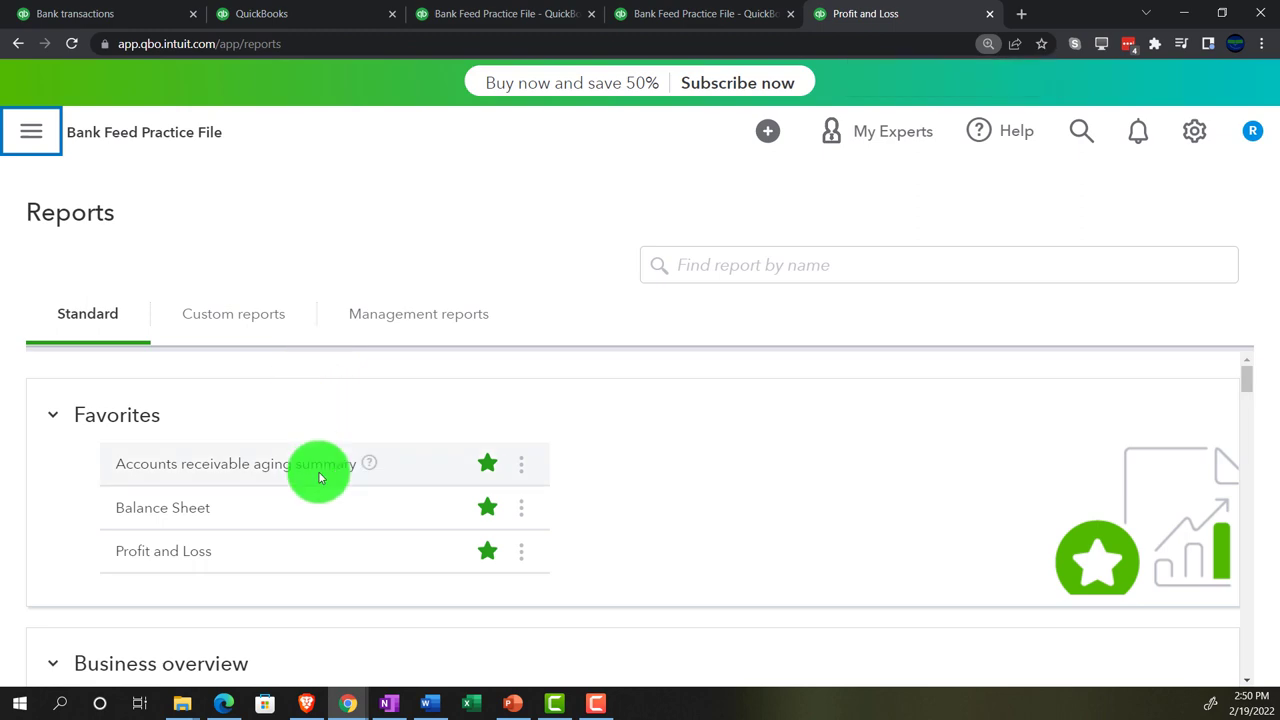
{"action": "scroll", "coordinate": [315, 470], "scroll_direction": "down", "scroll_amount": 2}
{"action": "scroll", "coordinate": [318, 478], "scroll_direction": "down", "scroll_amount": 1}
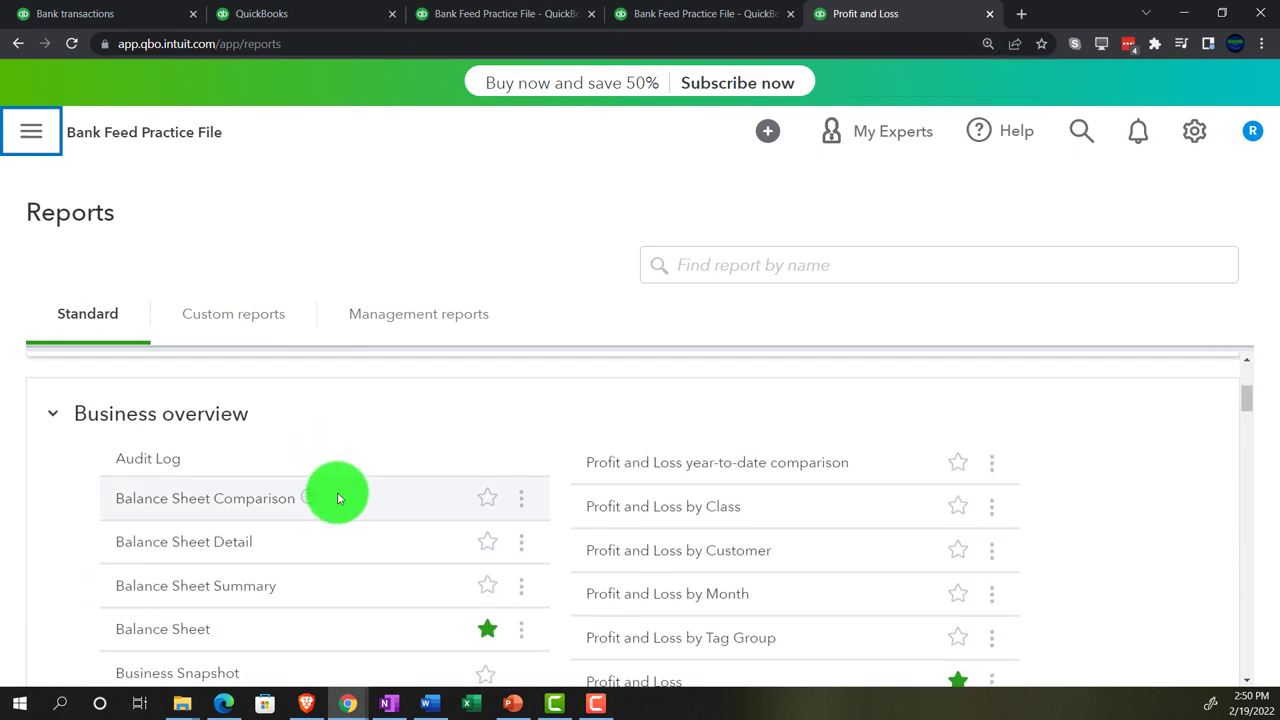
{"action": "left_click", "coordinate": [643, 513]}
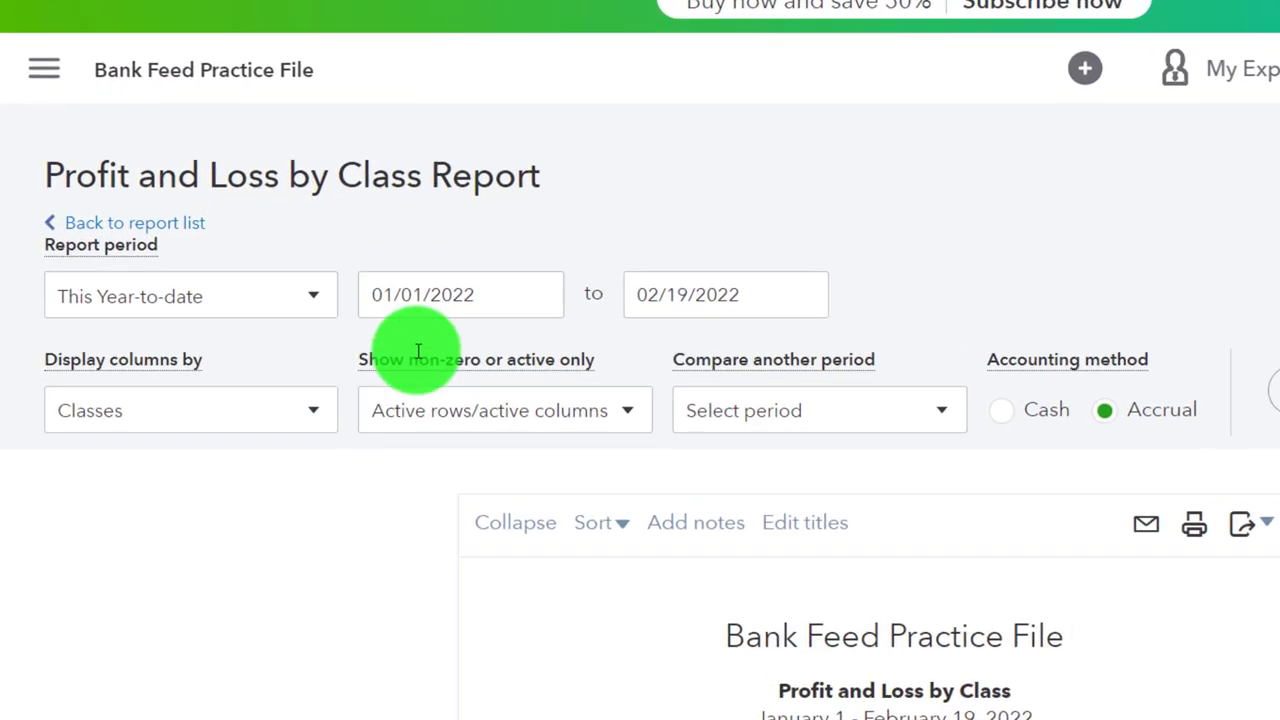
- Run the Profit and Loss by Class report for the period 01/01/2021 to 12/31/2021
{"action": "left_click", "coordinate": [490, 294]}
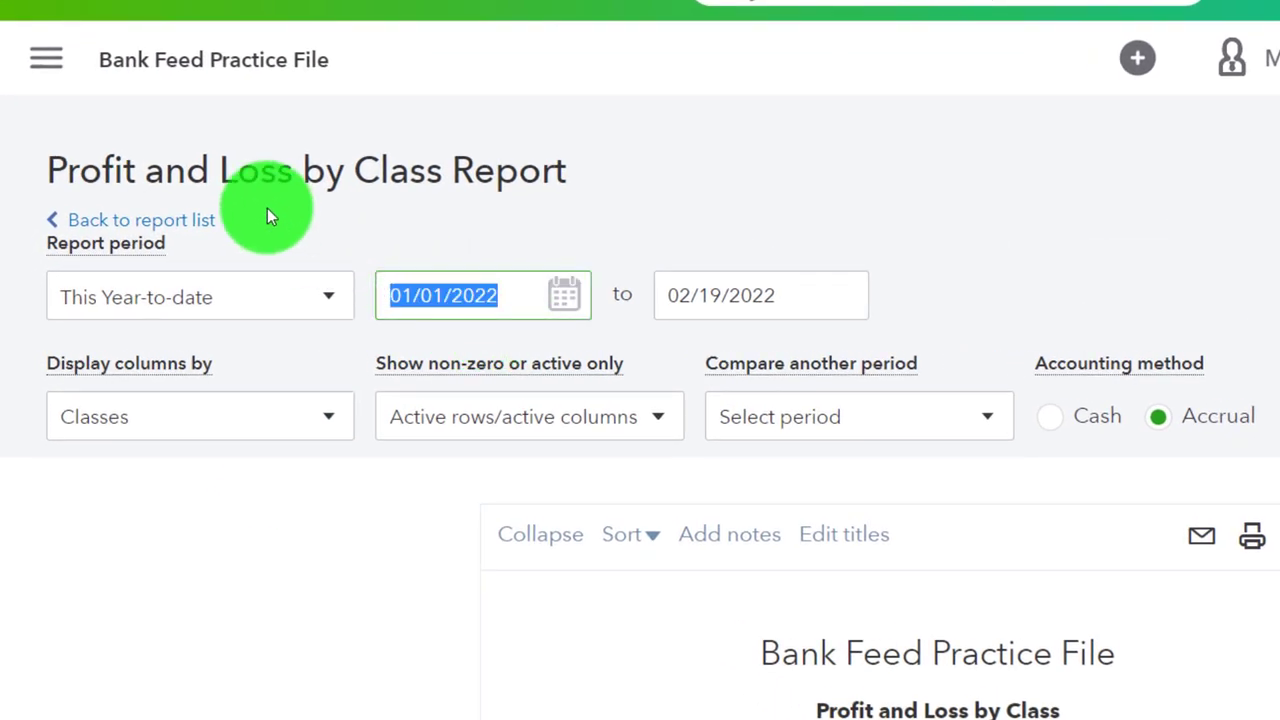
{"action": "type", "text": "01"}
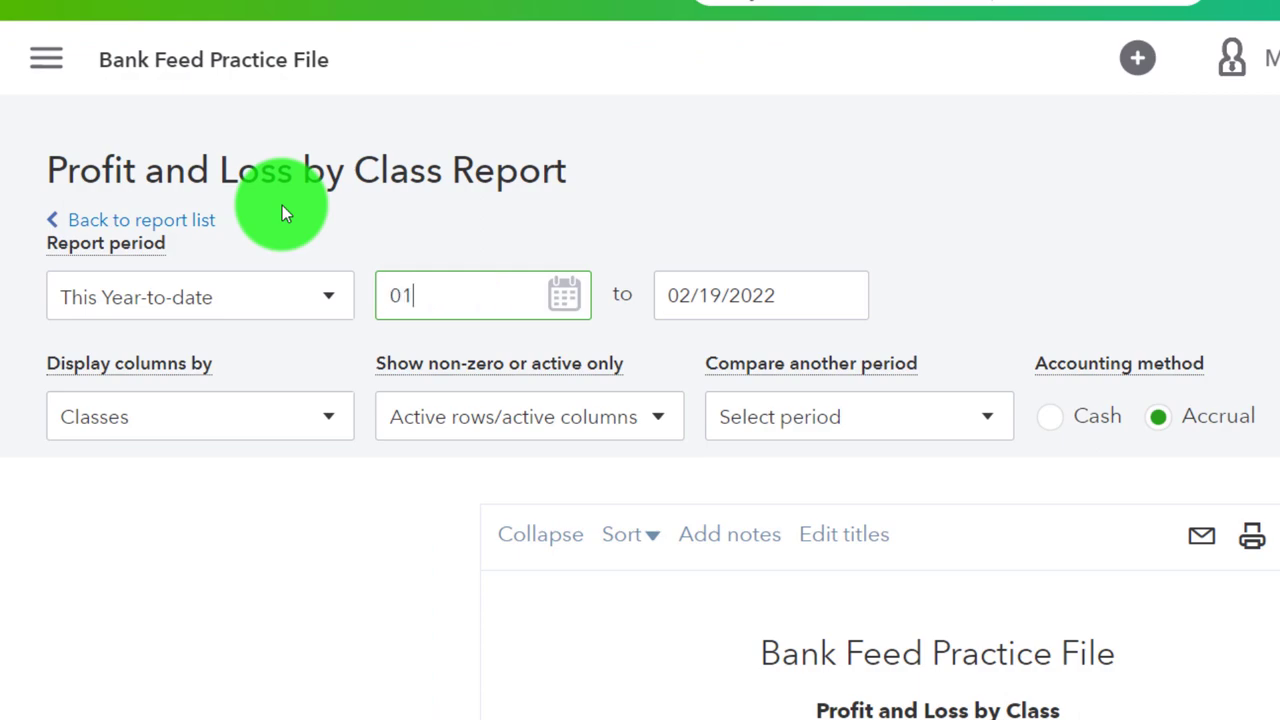
{"action": "type", "text": "/01/20212"}
{"action": "key", "text": "Tab"}
{"action": "type", "text": "12/3"}
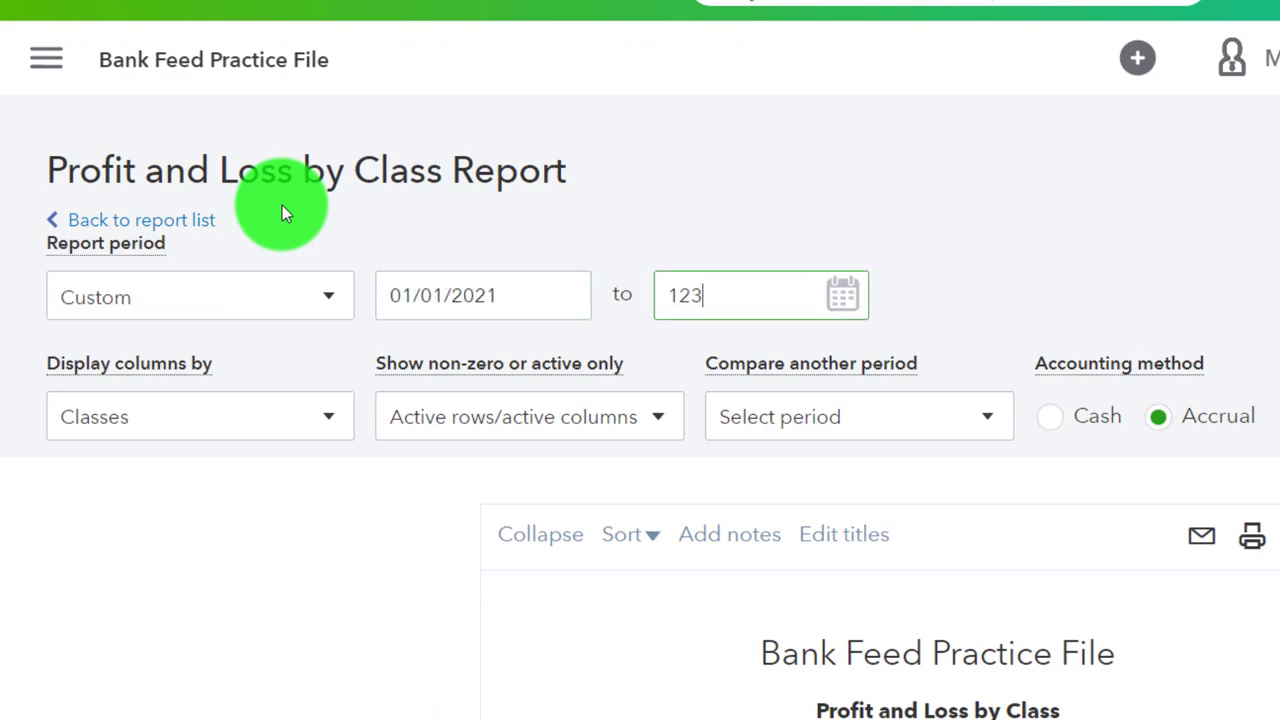
{"action": "type", "text": "1/2021"}
{"action": "key", "text": "Tab"}
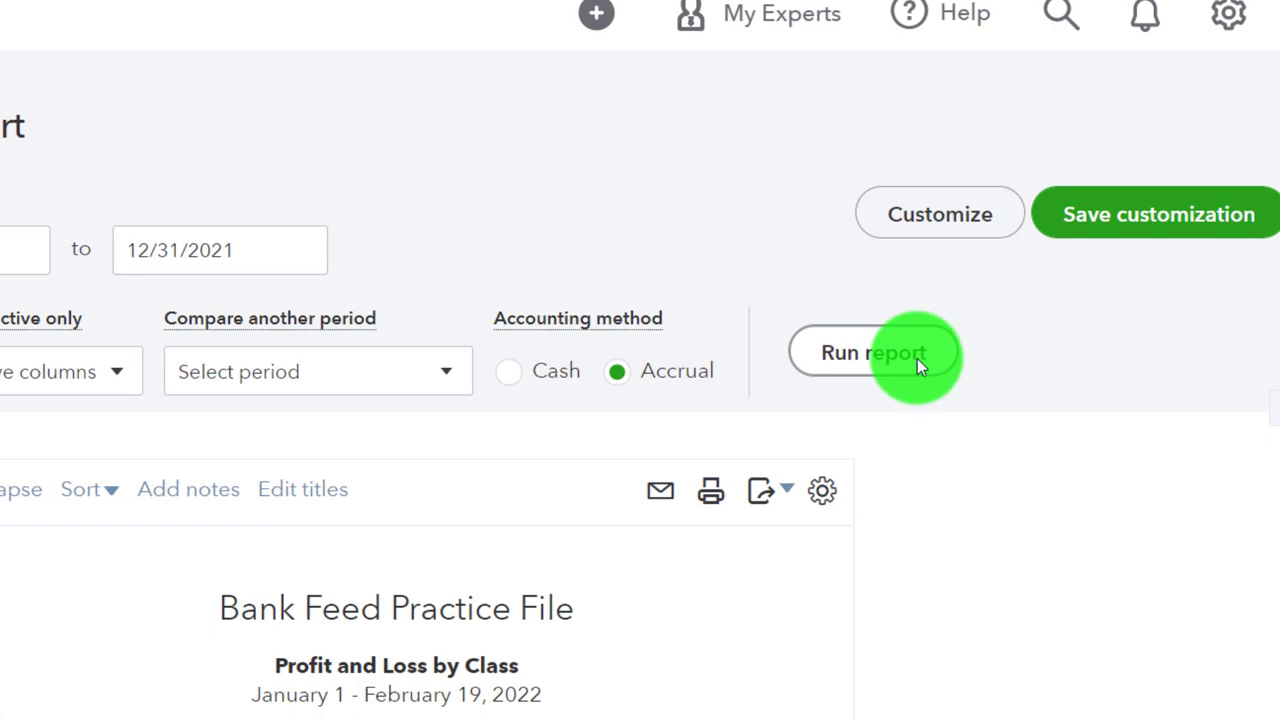
{"action": "left_click", "coordinate": [917, 358]}
- Examine the enlarged report's L1 and L2 class columns, from income through the Legal & Professional Fees lines to net income
{"action": "key", "text": "ctrl+plus"}
{"action": "key", "text": "ctrl+plus"}
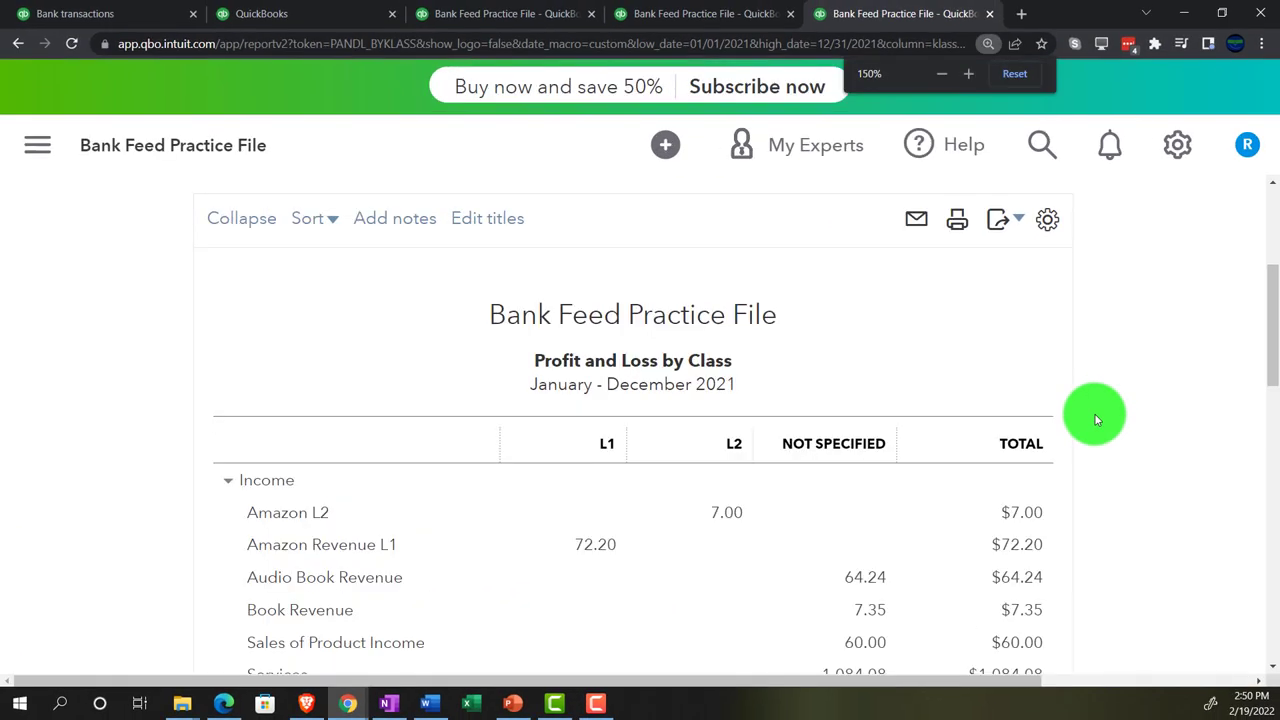
{"action": "key", "text": "ctrl+plus"}
{"action": "scroll", "coordinate": [1096, 418], "scroll_direction": "down", "scroll_amount": 5}
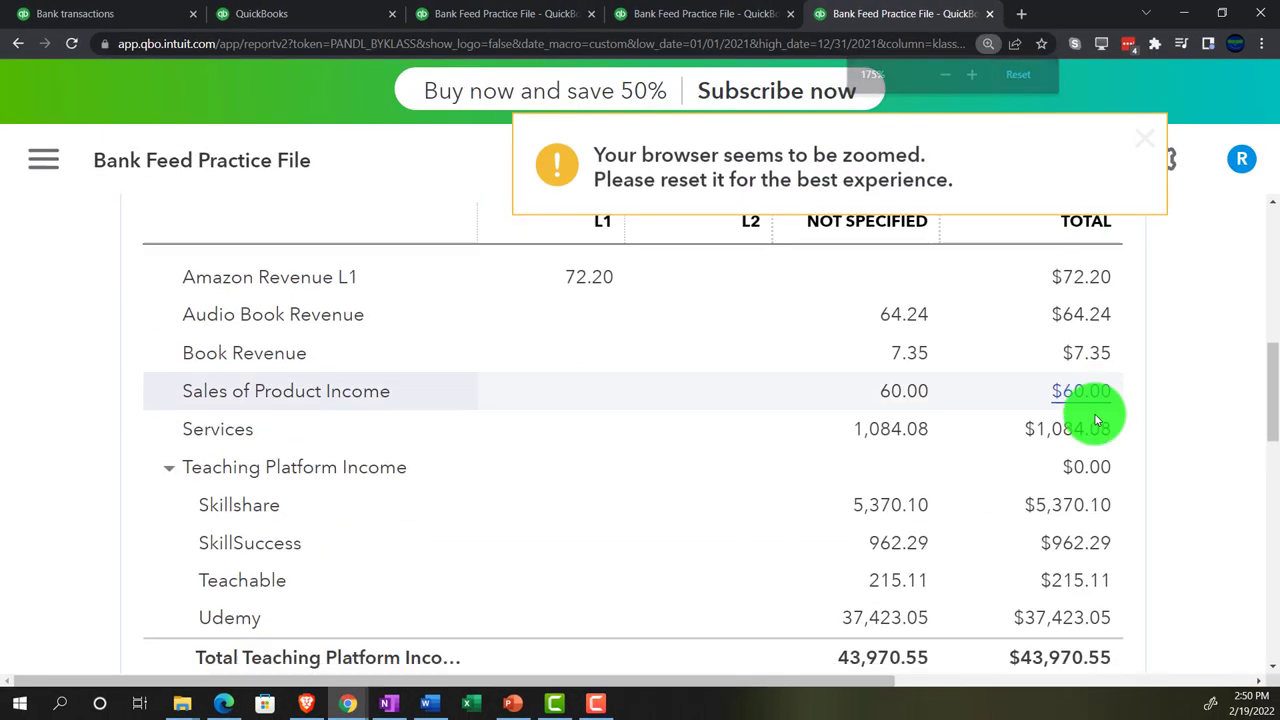
{"action": "scroll", "coordinate": [1096, 418], "scroll_direction": "down", "scroll_amount": 5}
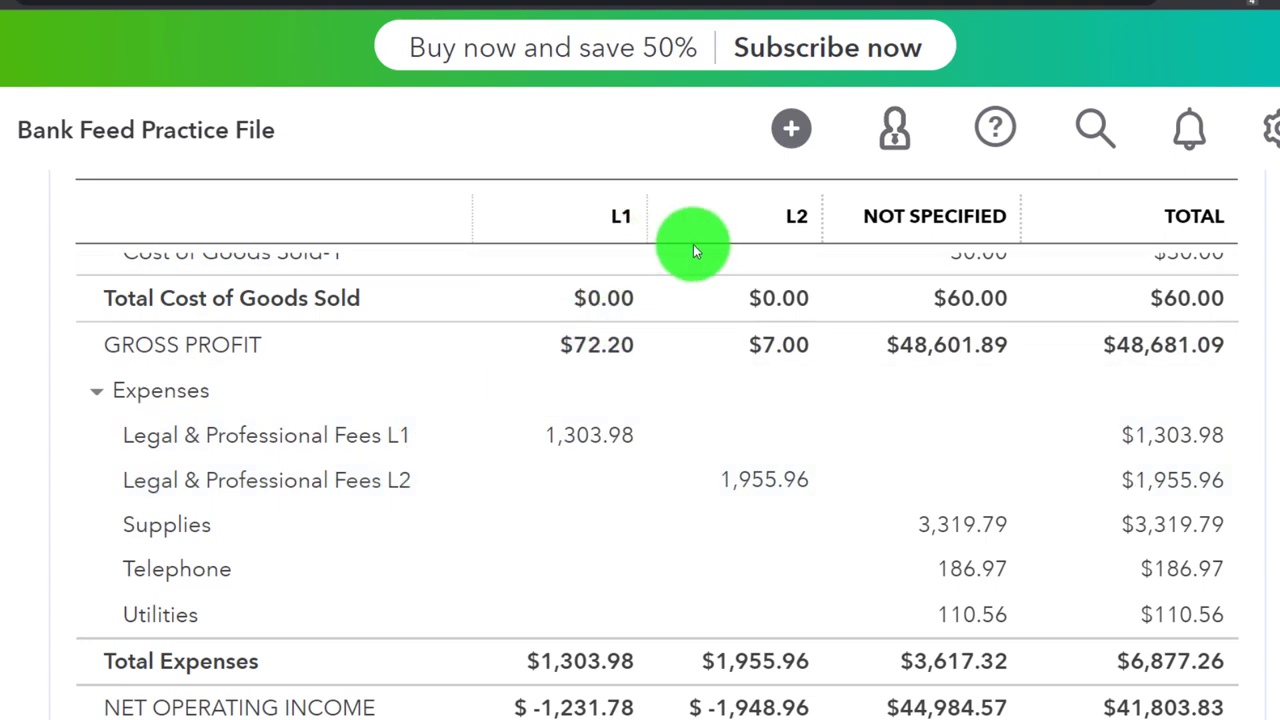
{"action": "scroll", "coordinate": [686, 291], "scroll_direction": "down", "scroll_amount": 5}
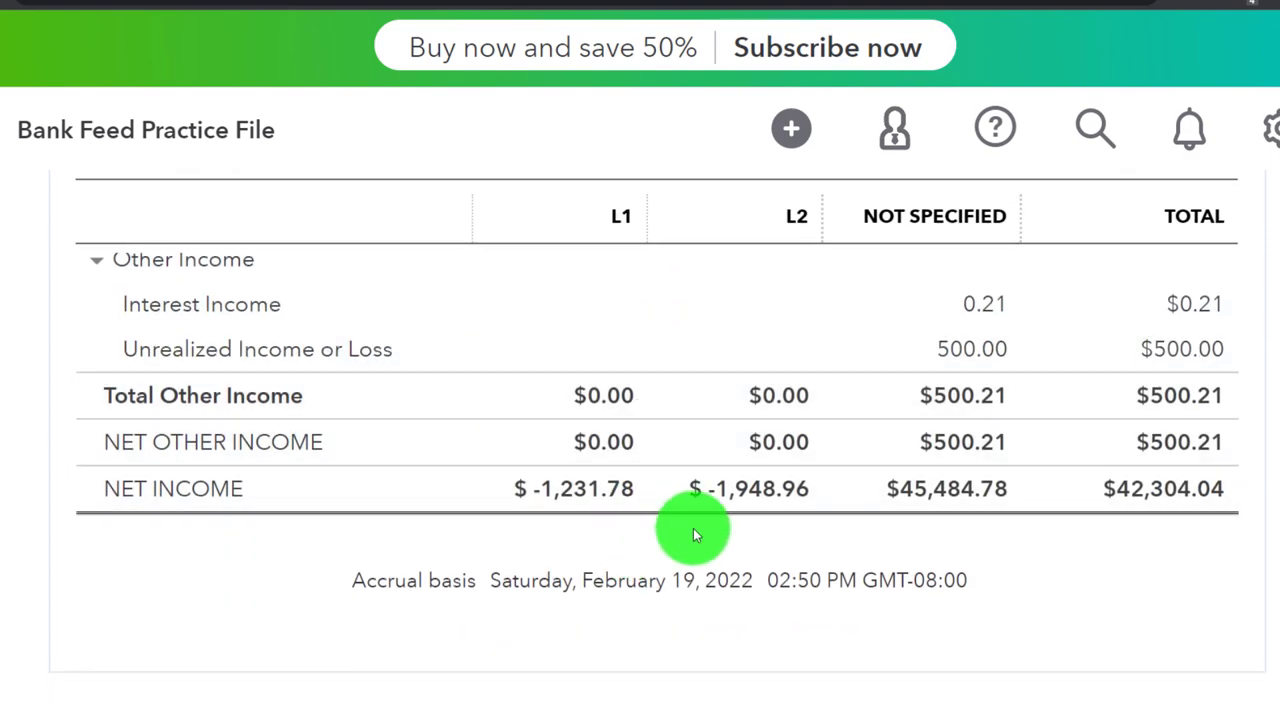
{"action": "scroll", "coordinate": [693, 528], "scroll_direction": "up", "scroll_amount": 3}
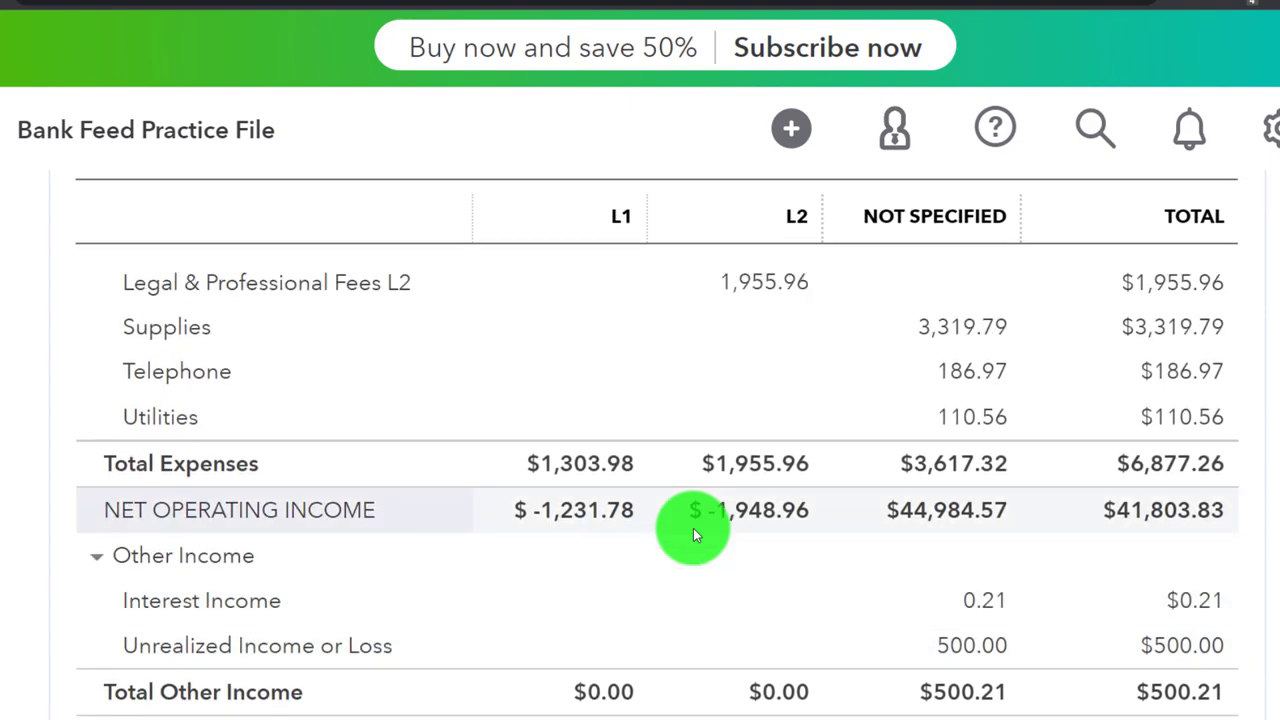